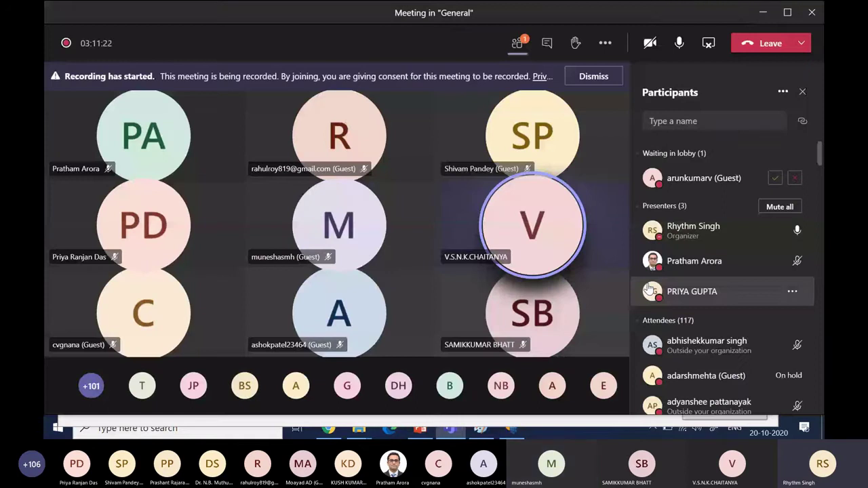
# Step: Try to admit the guest waiting in the Teams meeting lobby, and return to the PowerPoint slides
pyautogui.hotkey('alt', 'Tab')
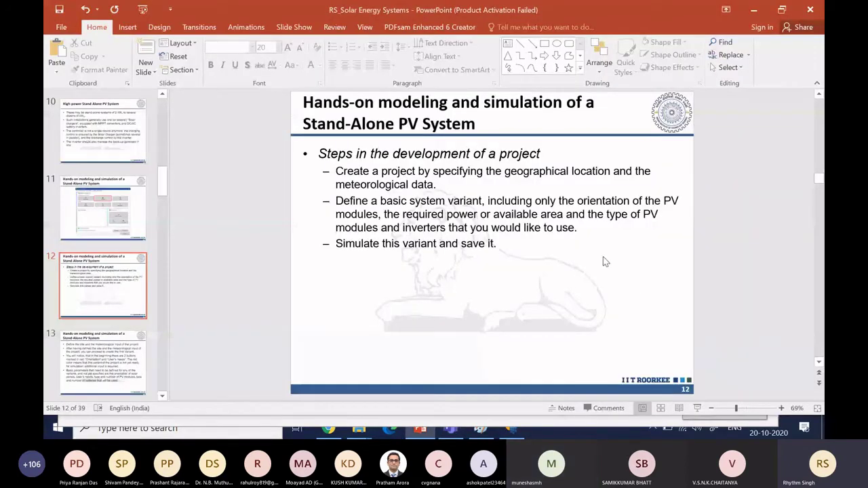
pyautogui.hotkey('alt', 'Tab')
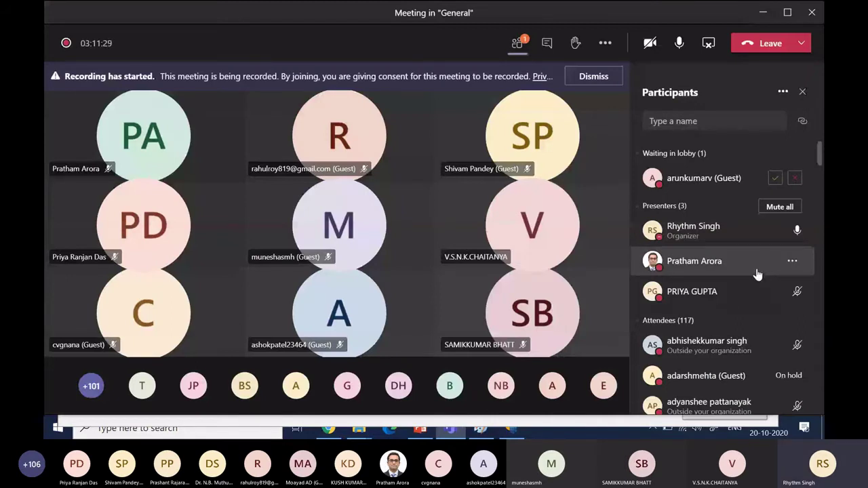
pyautogui.click(775, 179)
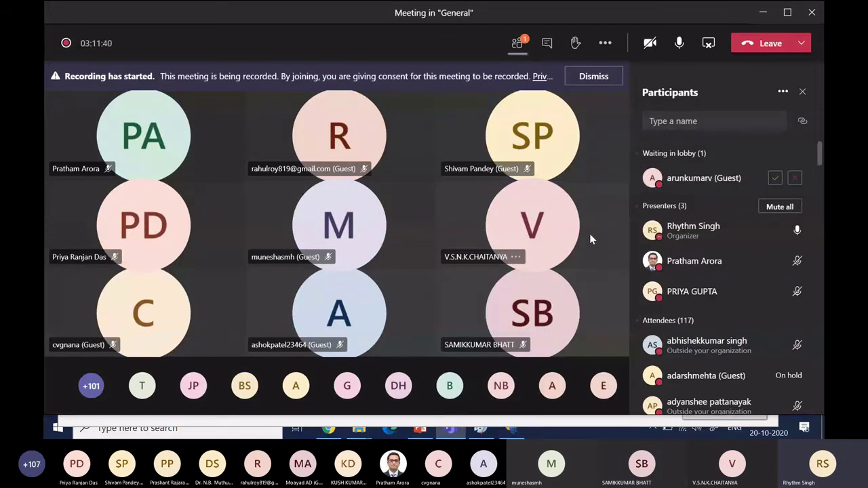
pyautogui.hotkey('alt', 'Tab')
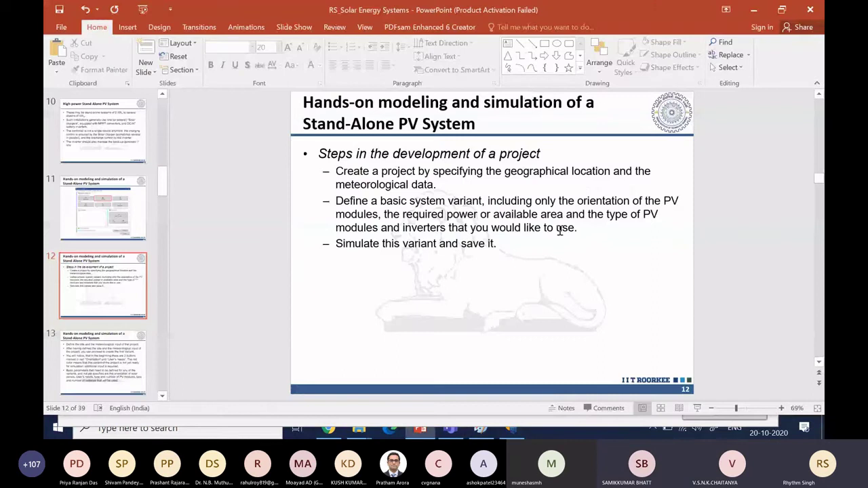
# Step: Switch to the Teams meeting and disallow attendees from unmuting themselves
pyautogui.hotkey('alt', 'Tab')
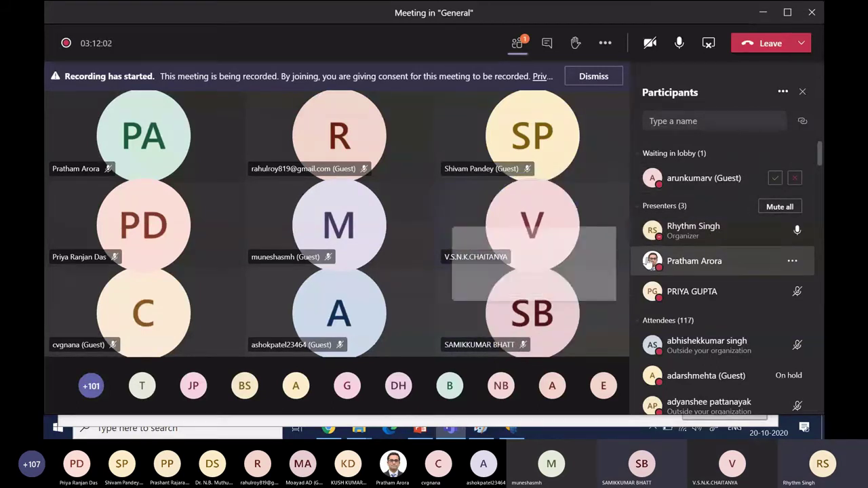
pyautogui.moveTo(651, 263)
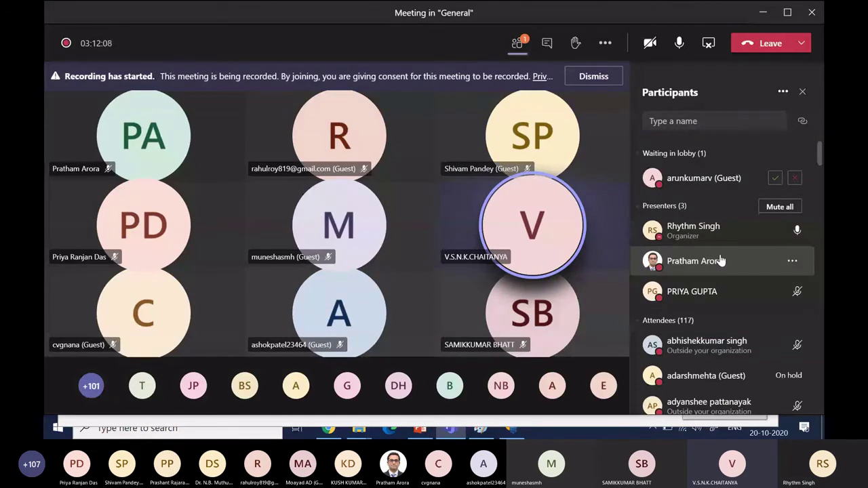
pyautogui.click(782, 94)
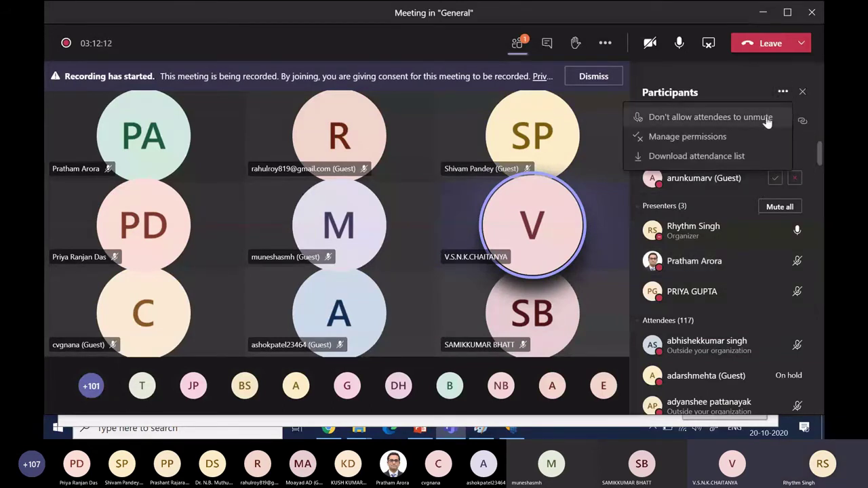
pyautogui.click(767, 117)
pyautogui.click(512, 261)
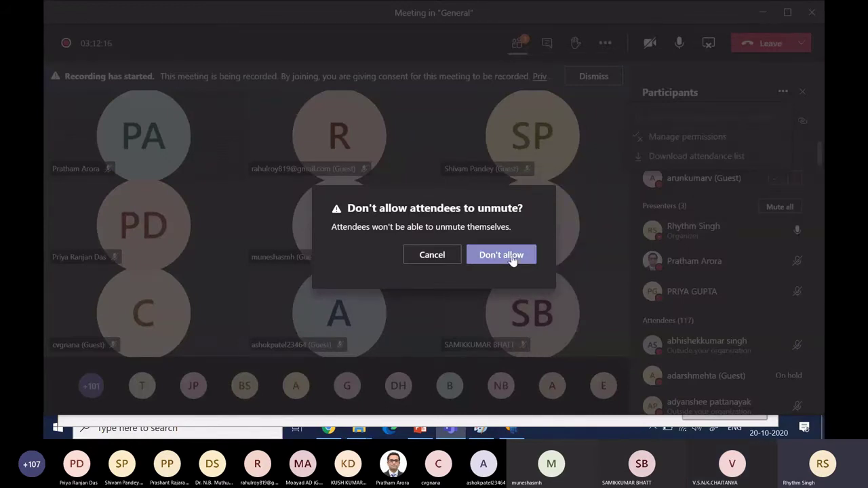
# Step: Return to the PowerPoint presentation and show slide 13 on defining the project's site and meteorological input
pyautogui.hotkey('alt', 'Tab')
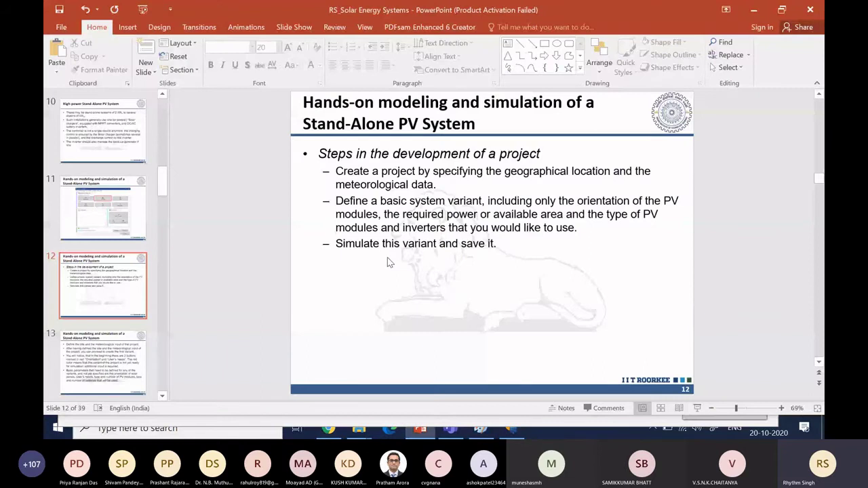
pyautogui.click(87, 355)
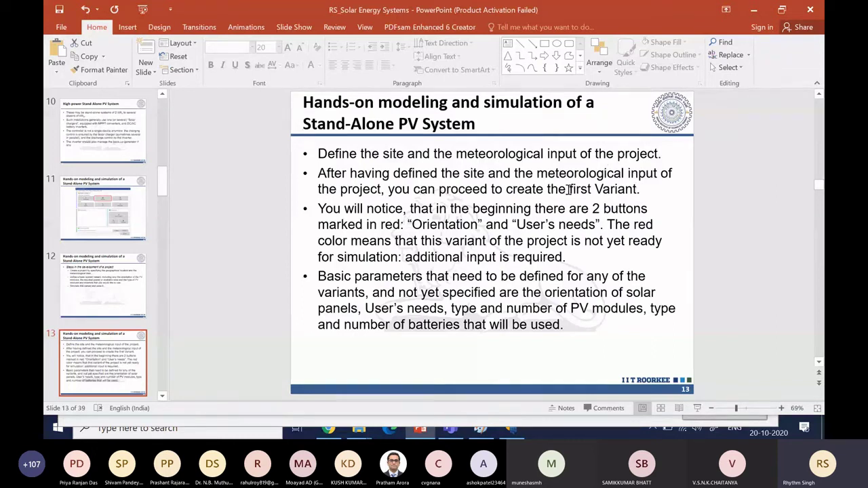
# Step: Switch to the new PVsyst project and name it "Hands-on Session 1"
pyautogui.hotkey('alt', 'Tab')
pyautogui.hotkey('alt', 'Tab')
pyautogui.hotkey('alt', 'Tab')
pyautogui.hotkey('alt', 'Tab')
pyautogui.hotkey('alt', 'Tab')
pyautogui.hotkey('alt', 'Tab')
pyautogui.hotkey('alt', 'Tab')
pyautogui.hotkey('alt', 'Tab')
pyautogui.hotkey('alt', 'Tab')
pyautogui.hotkey('alt', 'Tab')
pyautogui.hotkey('alt', 'Tab')
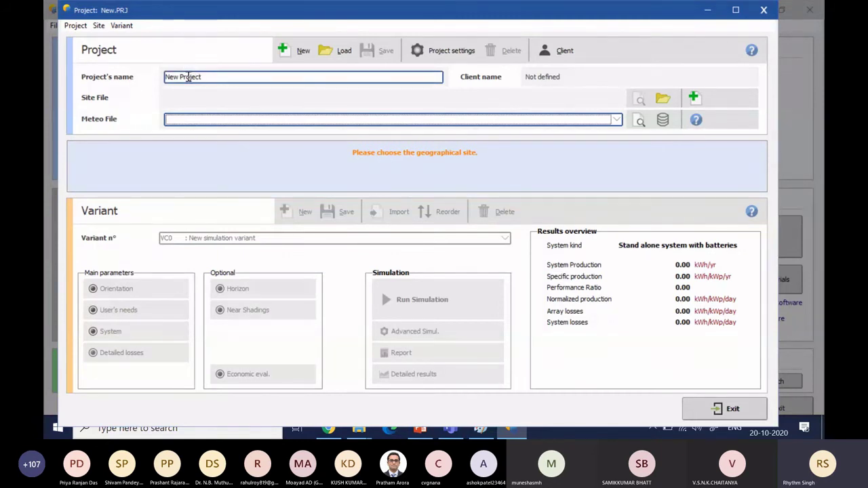
pyautogui.moveTo(202, 77); pyautogui.dragTo(153, 82)
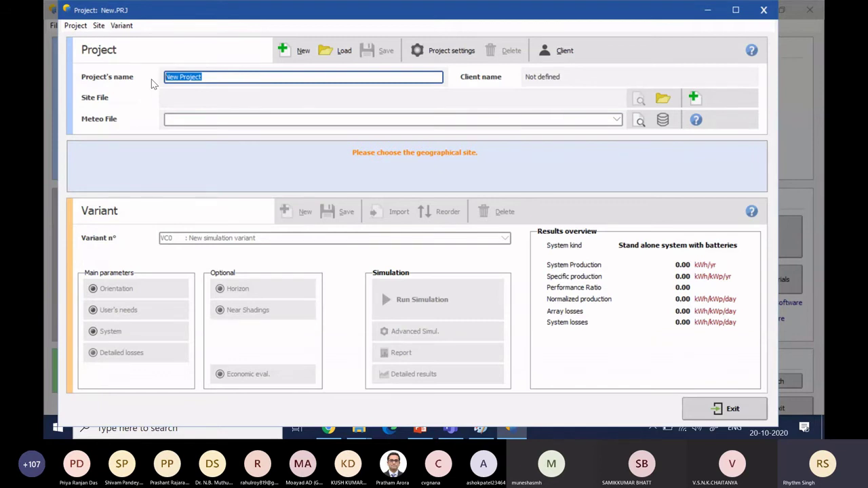
pyautogui.write('Ha')
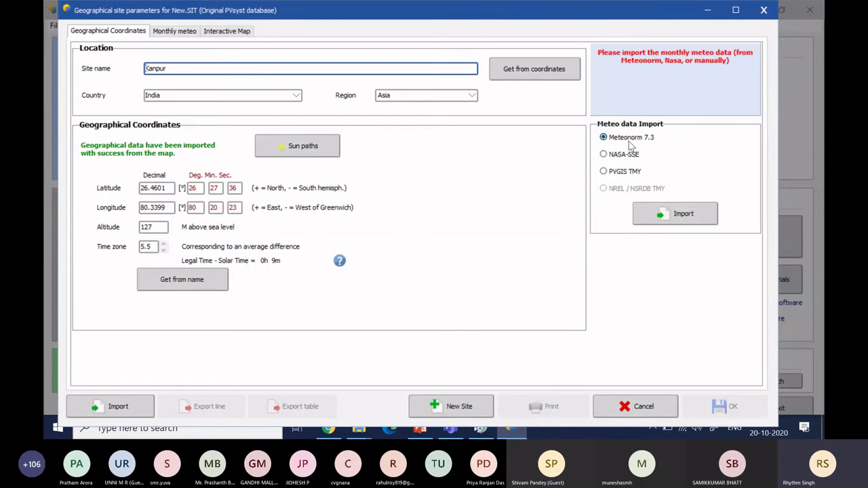
# Step: Switch to Chrome and look through the Meteonorm introduction page at meteonorm.com/en/
pyautogui.hotkey('alt', 'Tab')
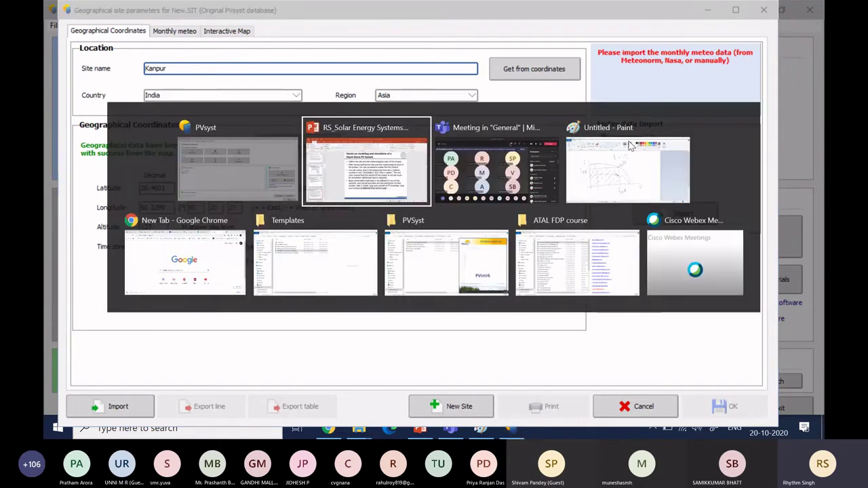
pyautogui.hotkey('alt', 'Tab')
pyautogui.hotkey('alt', 'Tab')
pyautogui.hotkey('alt', 'Tab')
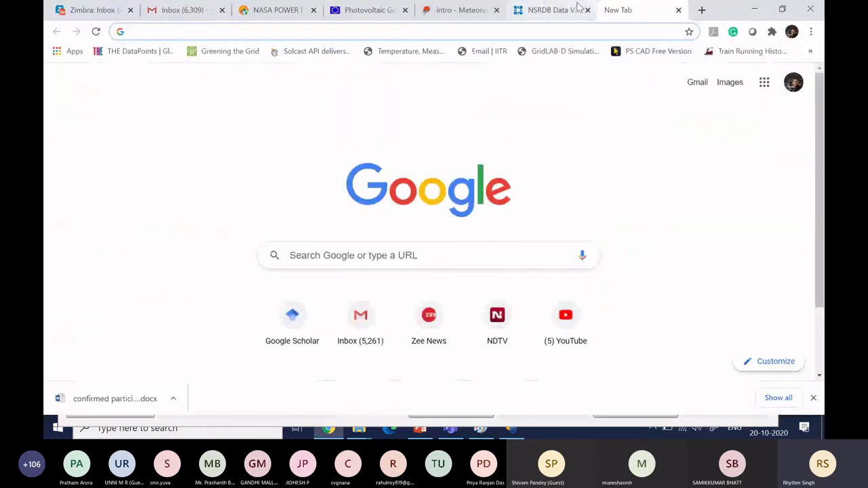
pyautogui.moveTo(469, 4)
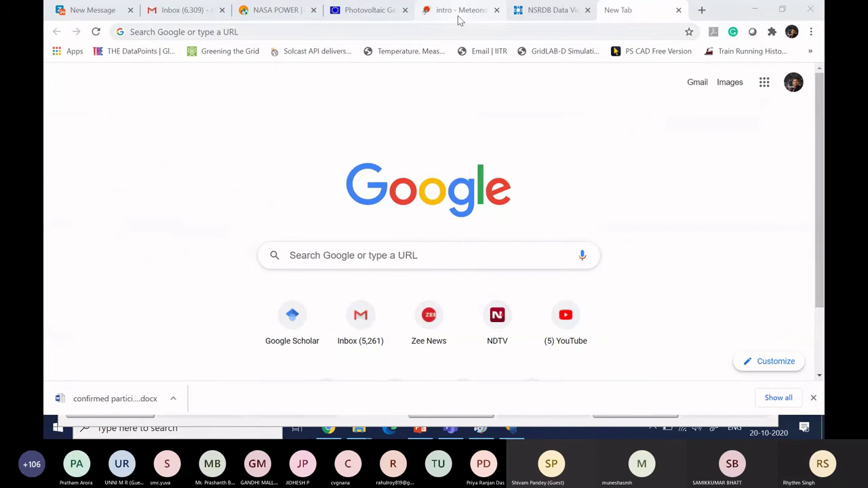
pyautogui.click(464, 13)
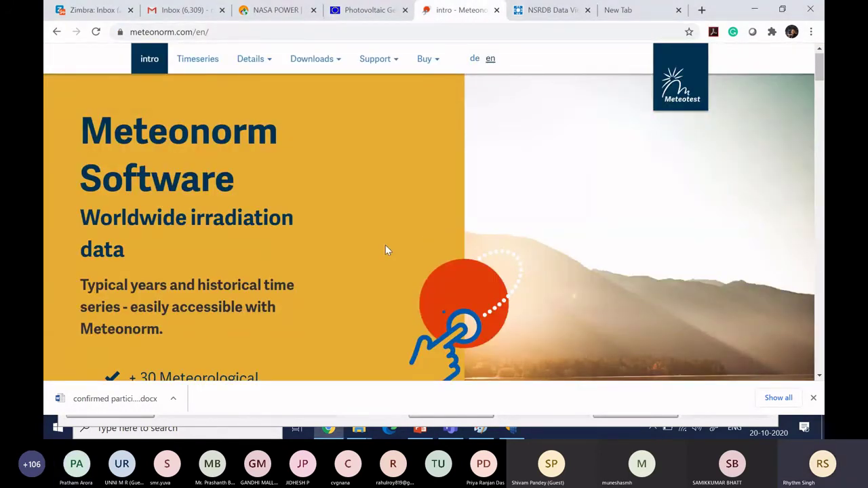
pyautogui.scroll(-3, 384, 248)
pyautogui.scroll(-3, 383, 251)
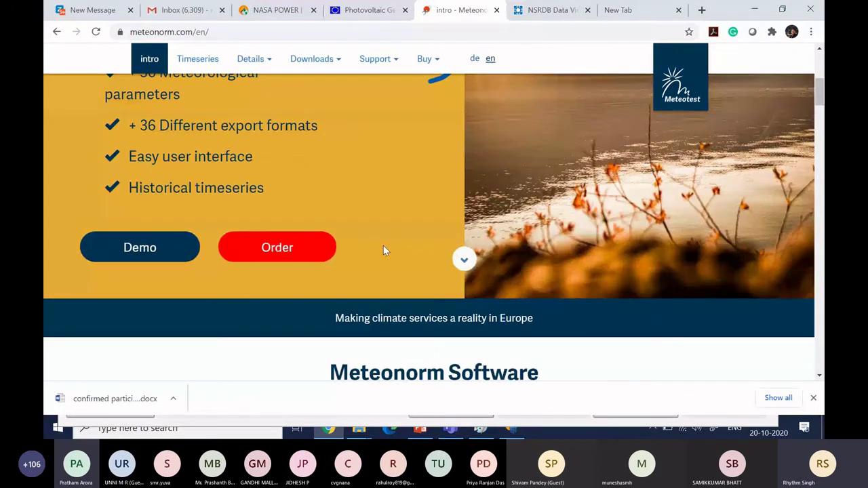
# Step: Switch to the Teams meeting, open the meeting chat and restart the screen sharing
pyautogui.hotkey('alt', 'Tab')
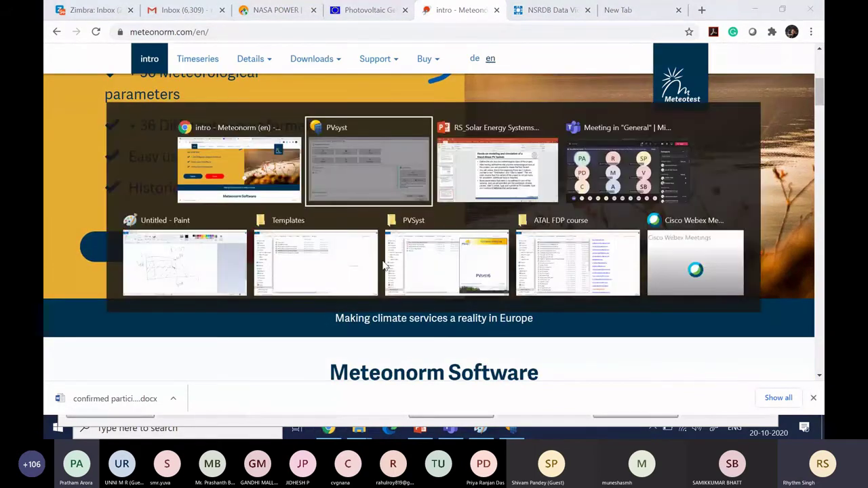
pyautogui.hotkey('alt', 'Tab')
pyautogui.hotkey('alt', 'Tab')
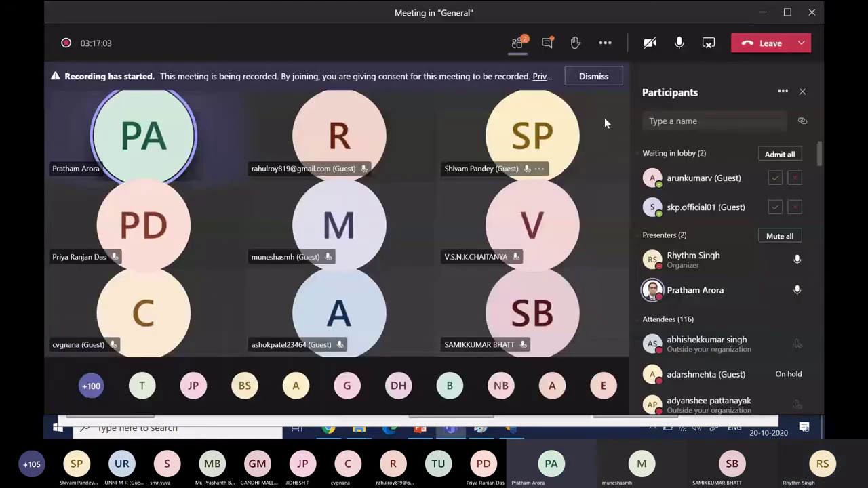
pyautogui.click(550, 43)
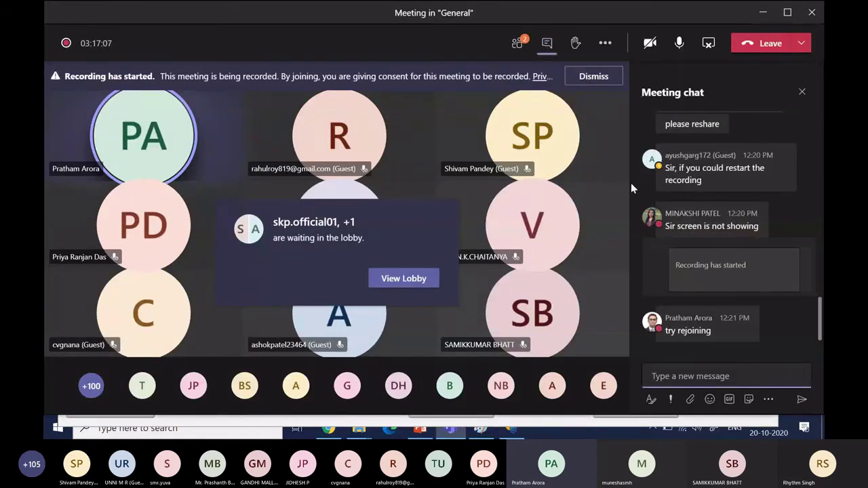
pyautogui.click(709, 51)
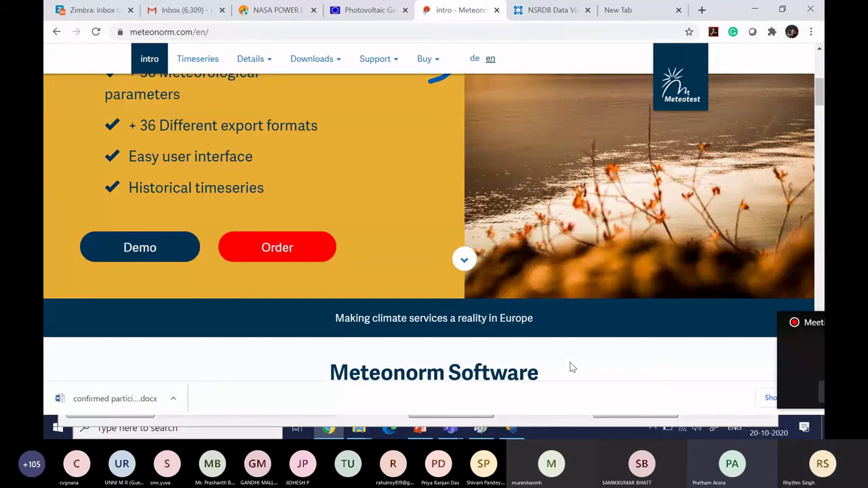
# Step: Return to the Teams meeting, review the earlier chat messages and show the participants list
pyautogui.scroll(-1, 572, 367)
pyautogui.scroll(1, 572, 368)
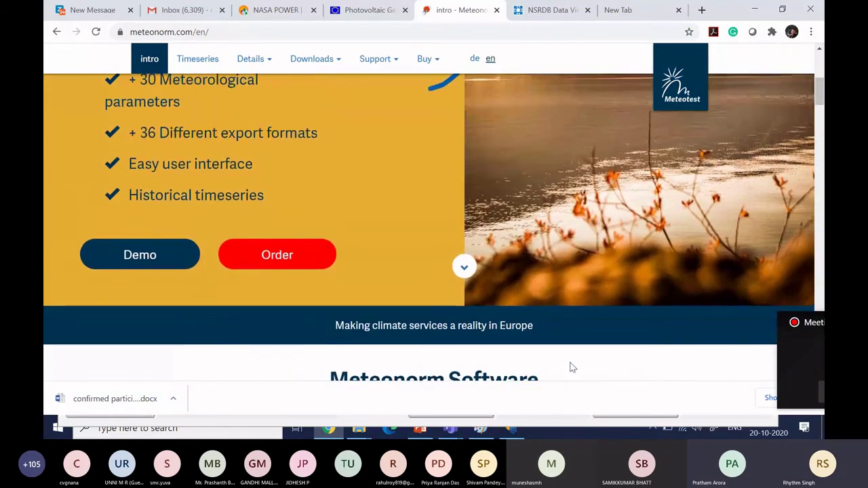
pyautogui.hotkey('alt', 'Tab')
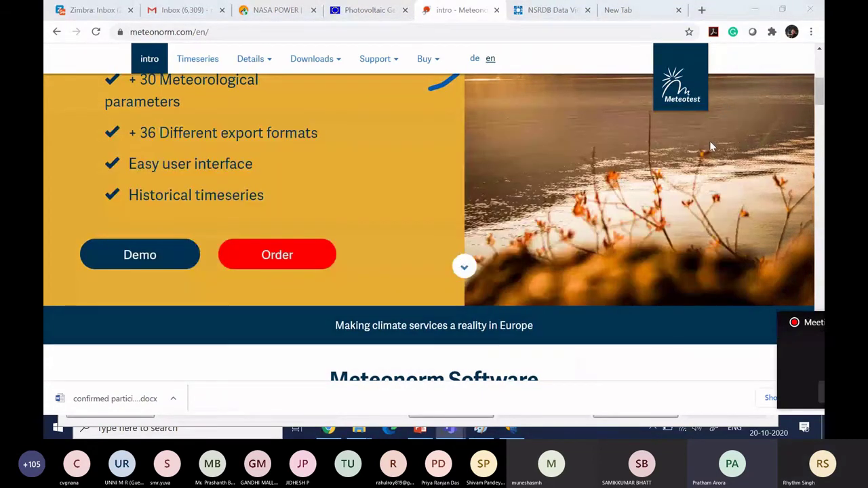
pyautogui.hotkey('alt', 'Tab')
pyautogui.press('Tab')
pyautogui.scroll(10, 744, 185)
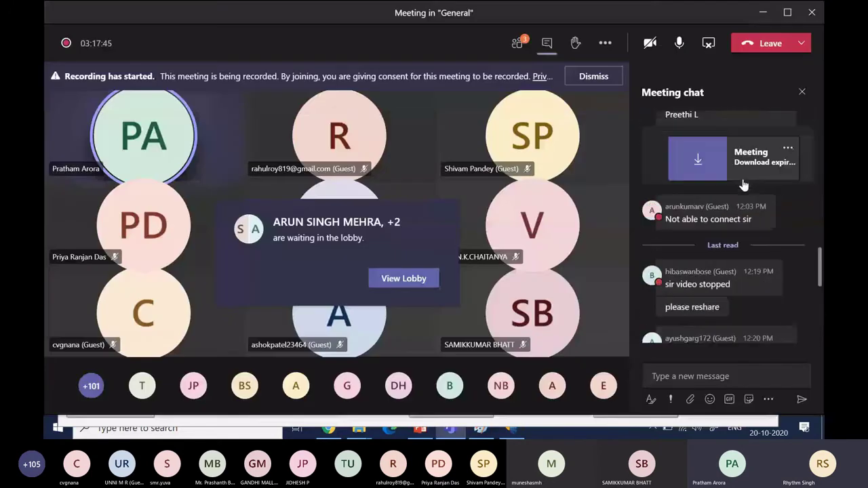
pyautogui.click(517, 43)
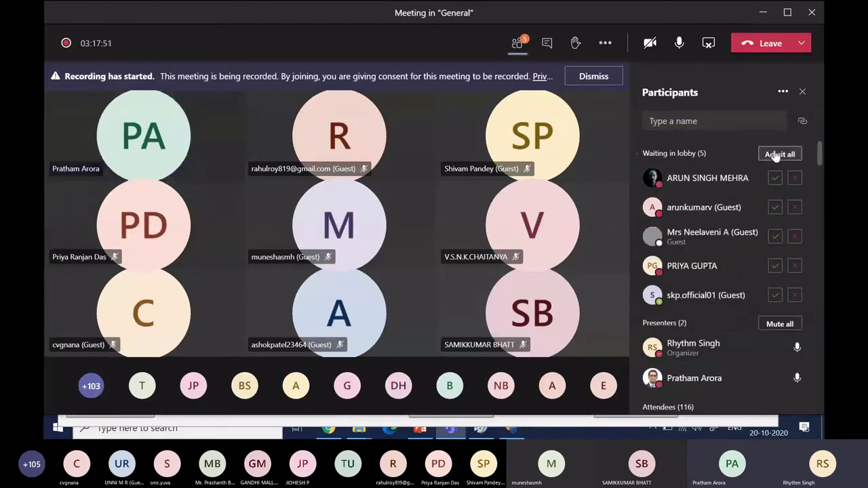
pyautogui.click(782, 92)
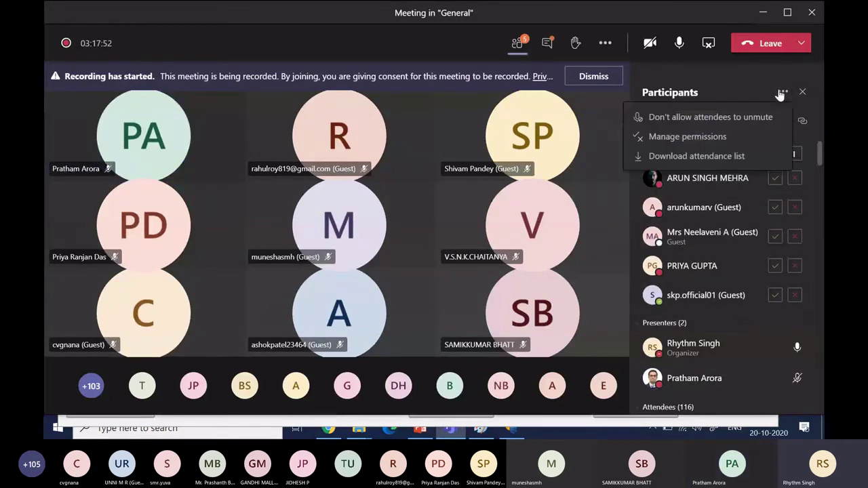
pyautogui.click(690, 122)
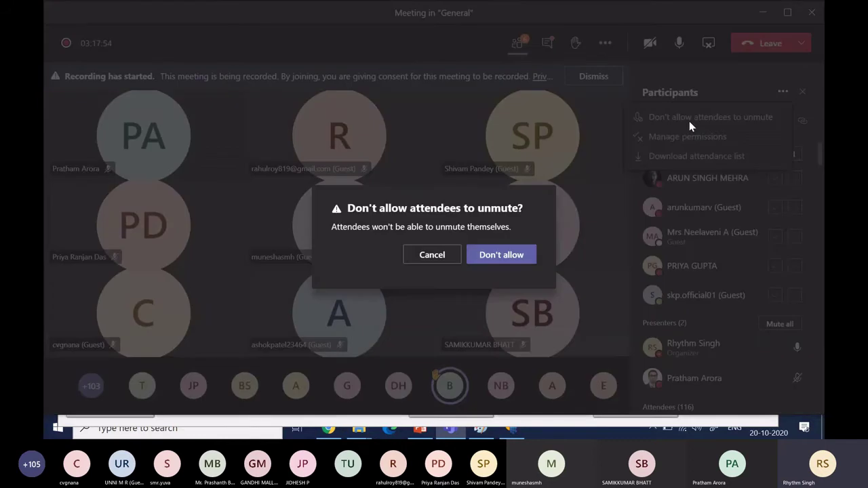
pyautogui.click(432, 258)
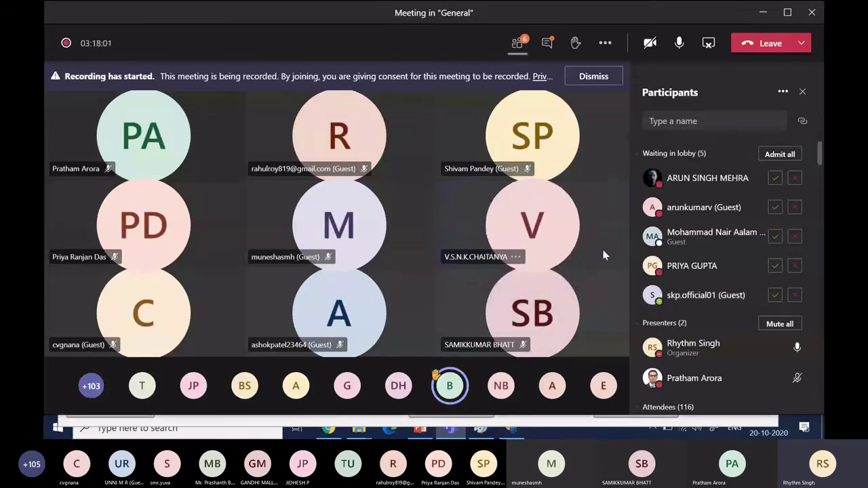
# Step: Switch to PVsyst and cancel the geographical site parameters for Kanpur to return to the project
pyautogui.hotkey('alt', 'Tab')
pyautogui.hotkey('alt', 'Tab')
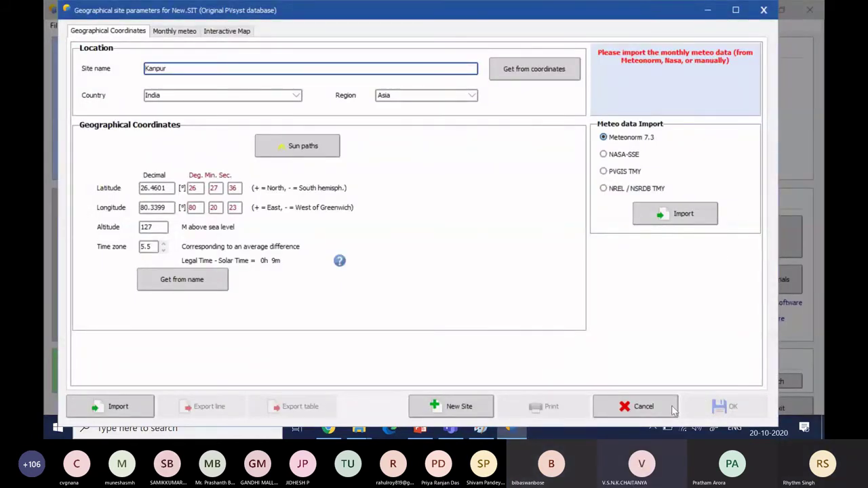
pyautogui.click(643, 407)
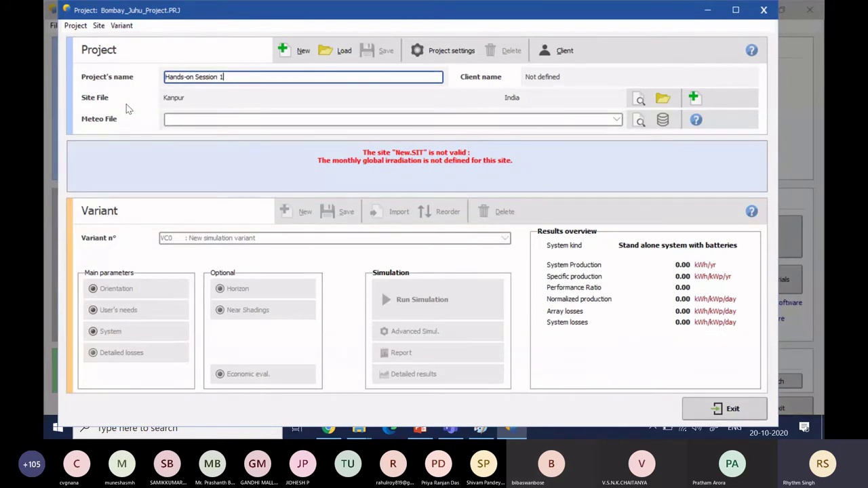
# Step: Start a new geographical site for the Hands-on Session 1 project and show its interactive map
pyautogui.hotkey('alt', 'Tab')
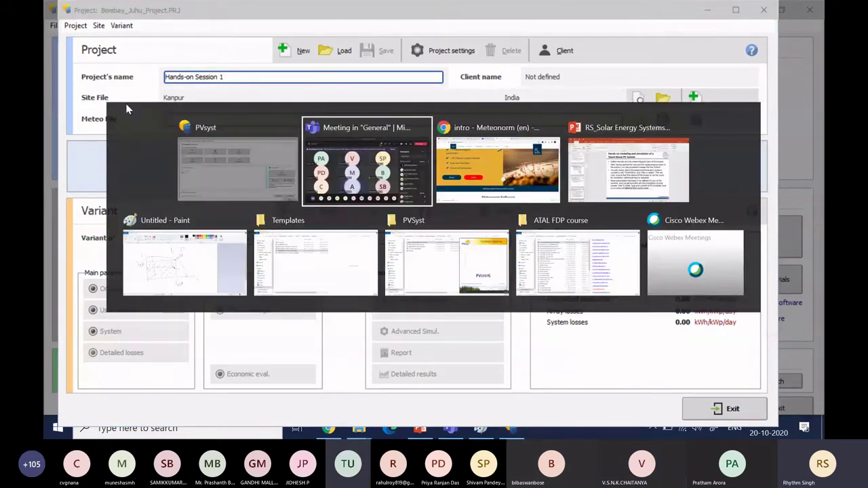
pyautogui.hotkey('alt', 'Tab')
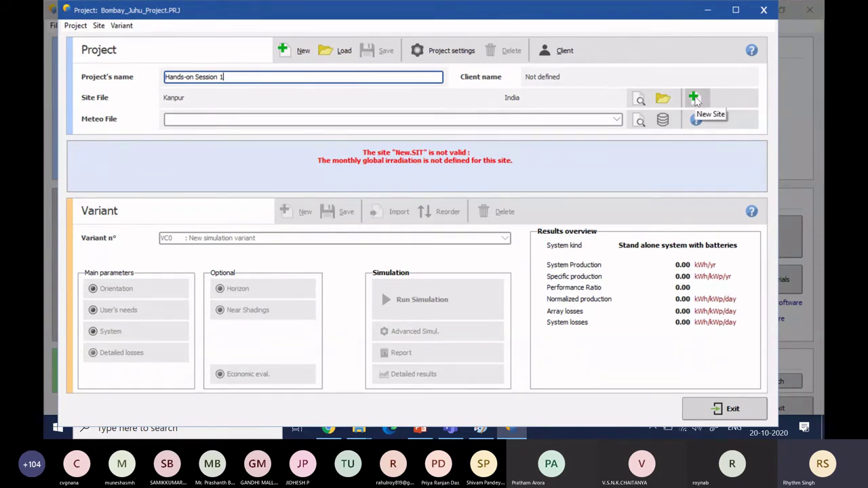
pyautogui.click(694, 99)
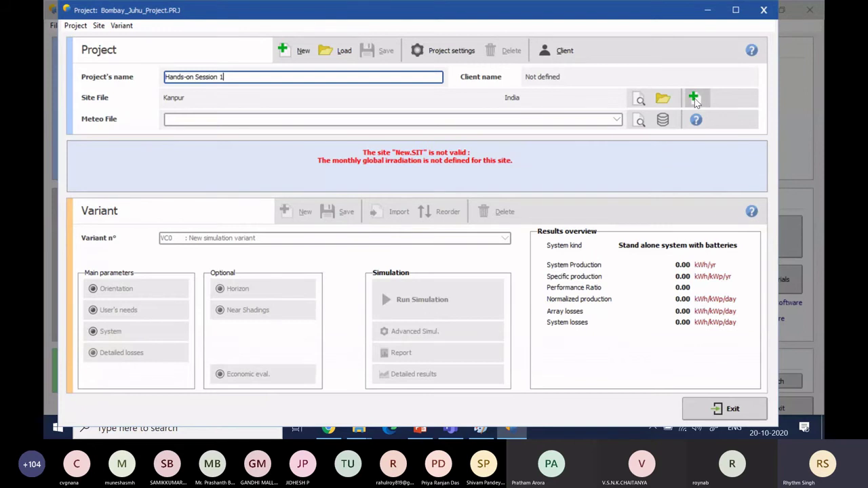
pyautogui.click(695, 102)
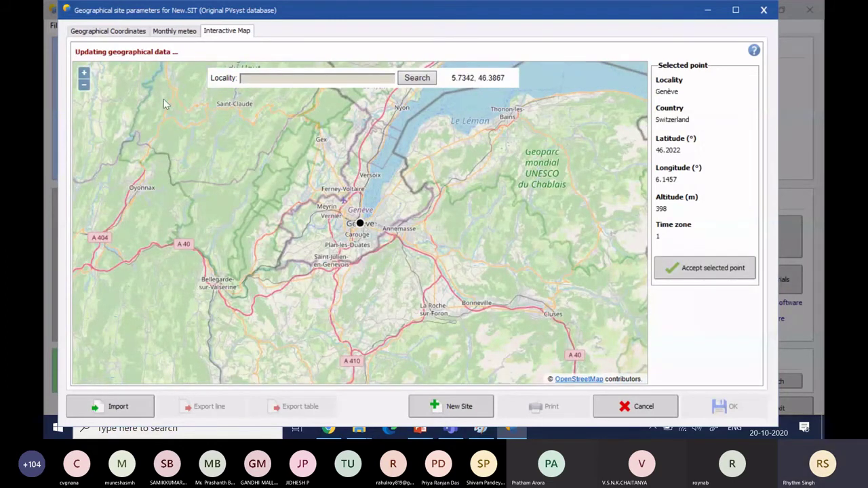
# Step: Locate Kanpur, India on the interactive map and select a point in the city
pyautogui.click(83, 87)
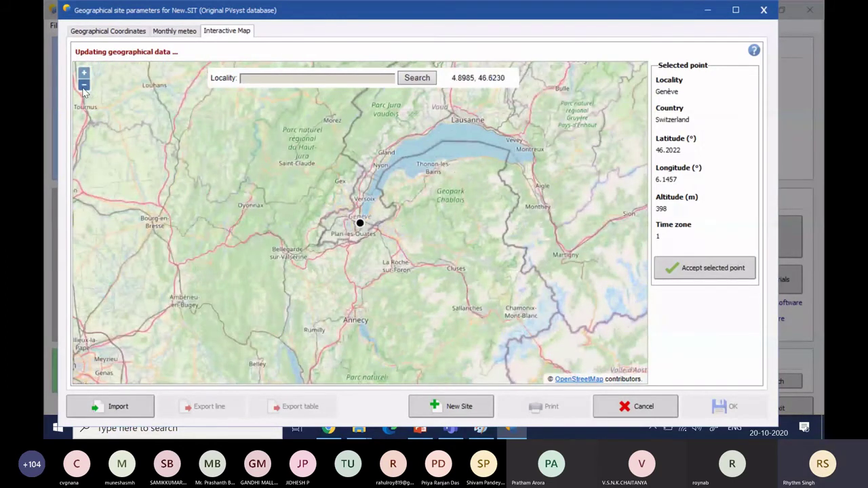
pyautogui.click(83, 87)
pyautogui.click(84, 87)
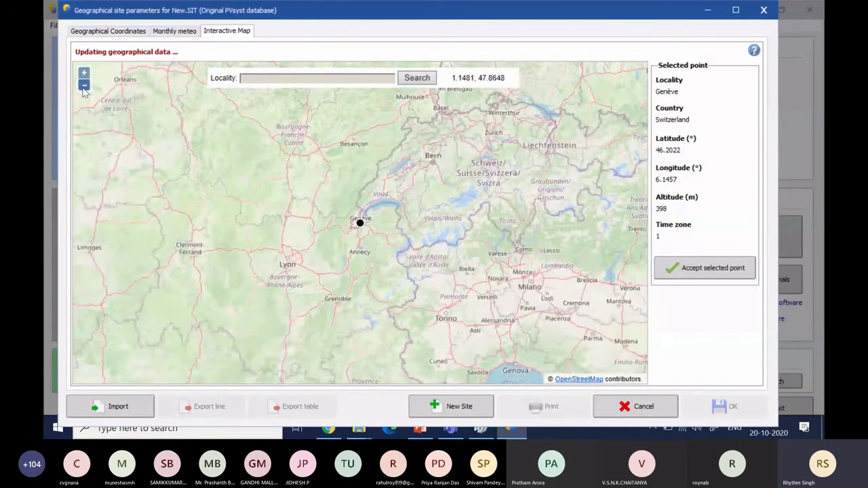
pyautogui.click(84, 86)
pyautogui.click(83, 86)
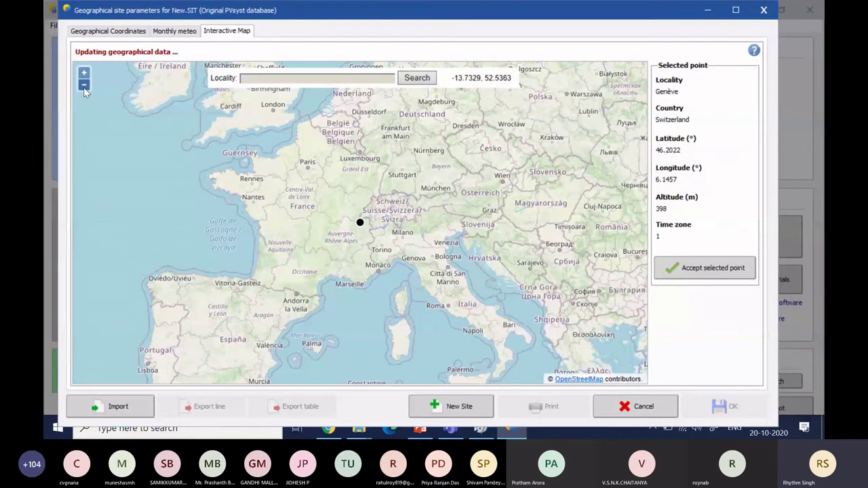
pyautogui.click(84, 86)
pyautogui.moveTo(358, 221); pyautogui.dragTo(170, 179)
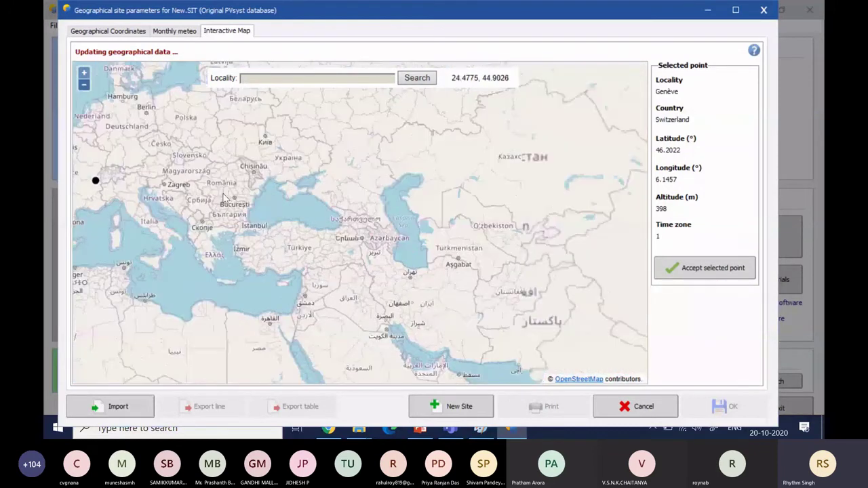
pyautogui.moveTo(493, 289); pyautogui.dragTo(184, 148)
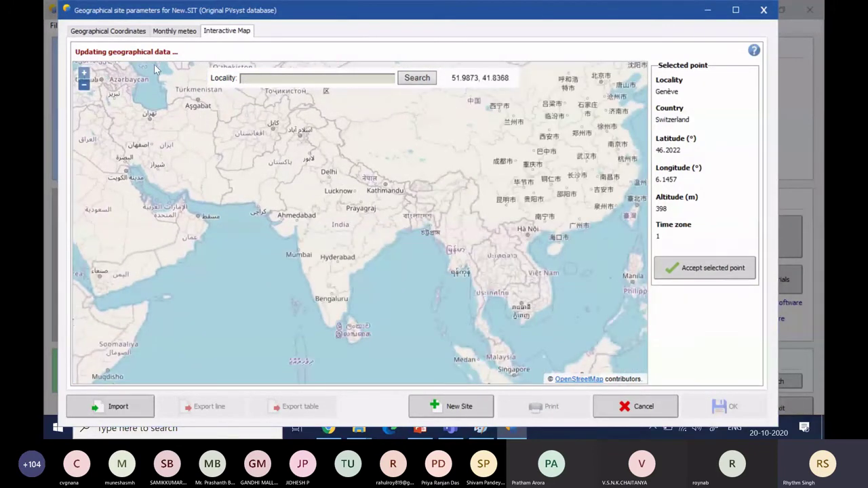
pyautogui.click(84, 73)
pyautogui.click(84, 73)
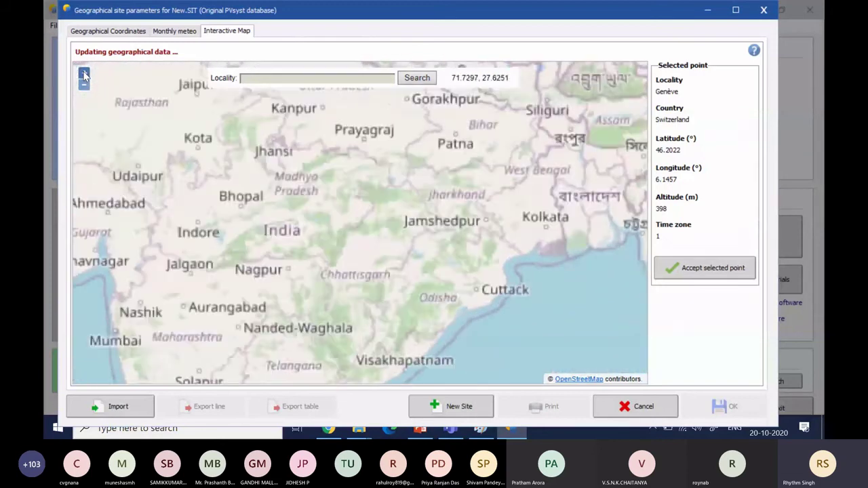
pyautogui.click(84, 74)
pyautogui.moveTo(378, 152); pyautogui.dragTo(319, 208)
pyautogui.click(83, 73)
pyautogui.click(84, 74)
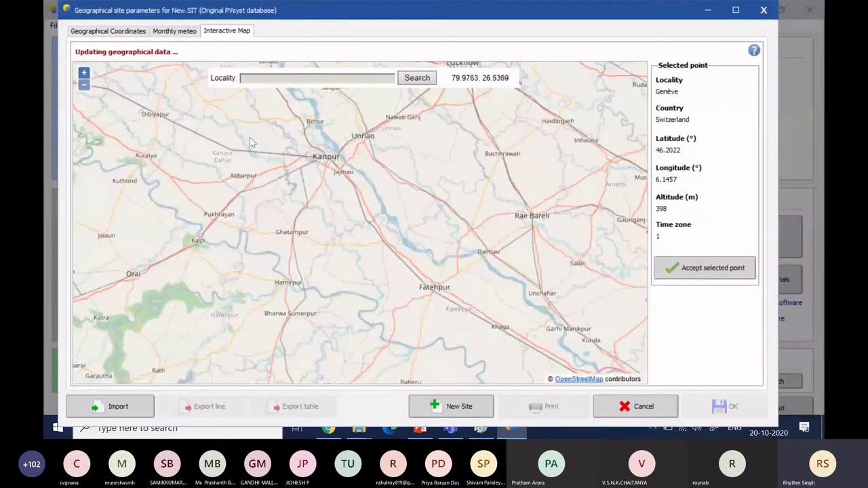
pyautogui.moveTo(250, 141); pyautogui.dragTo(270, 161)
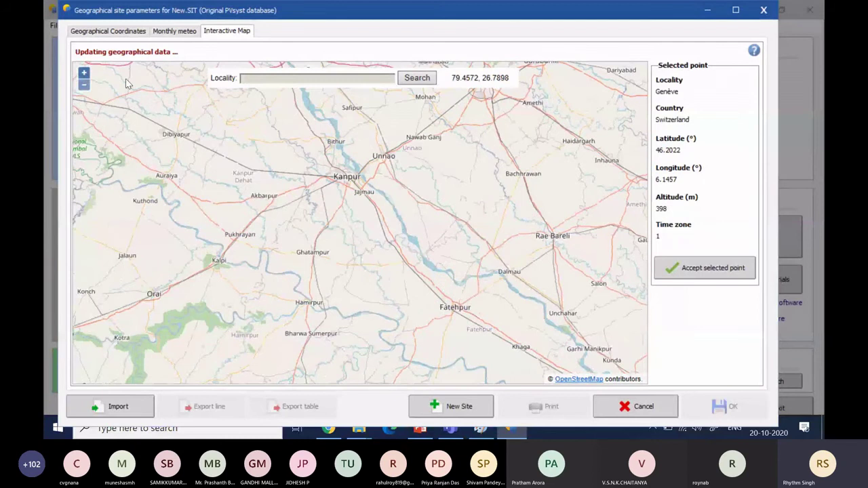
pyautogui.click(84, 73)
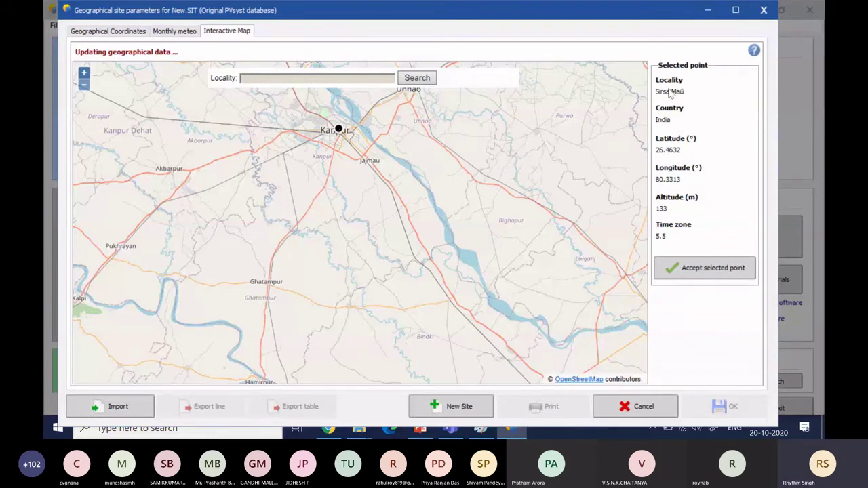
pyautogui.click(84, 74)
pyautogui.moveTo(355, 166); pyautogui.dragTo(407, 300)
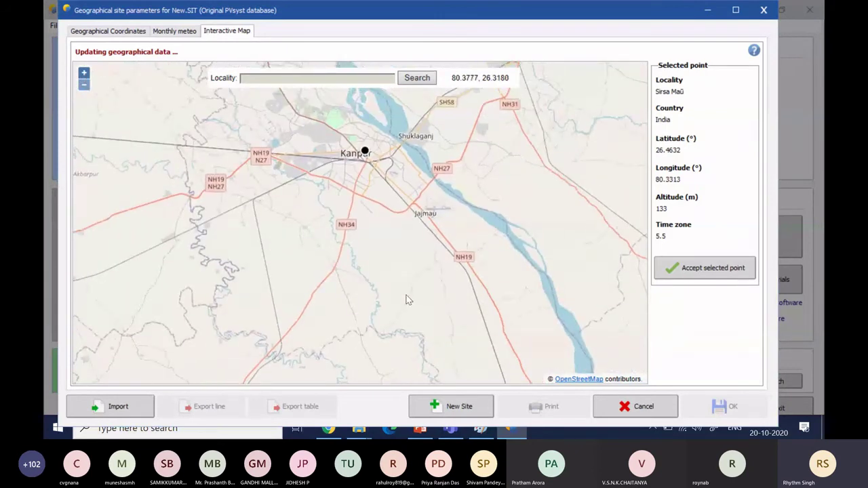
# Step: Refine the selected point to the Kanpur locality at latitude 26.4657, longitude 80.344 and accept it for the site
pyautogui.click(375, 144)
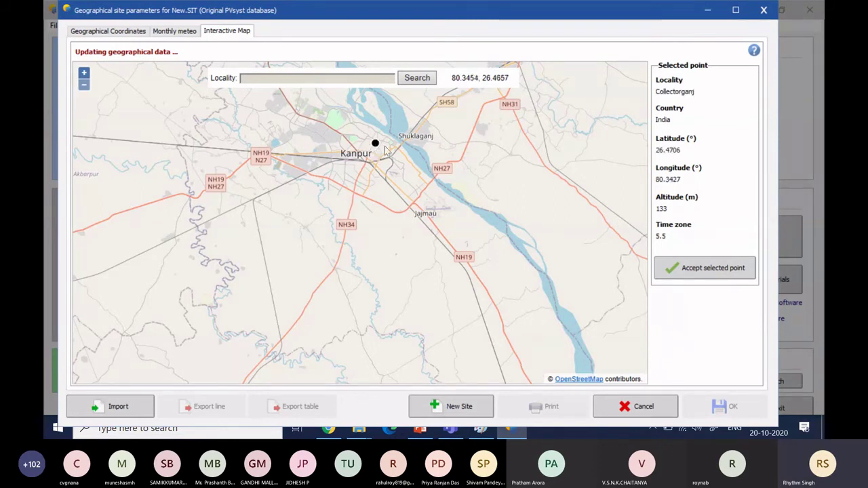
pyautogui.click(376, 150)
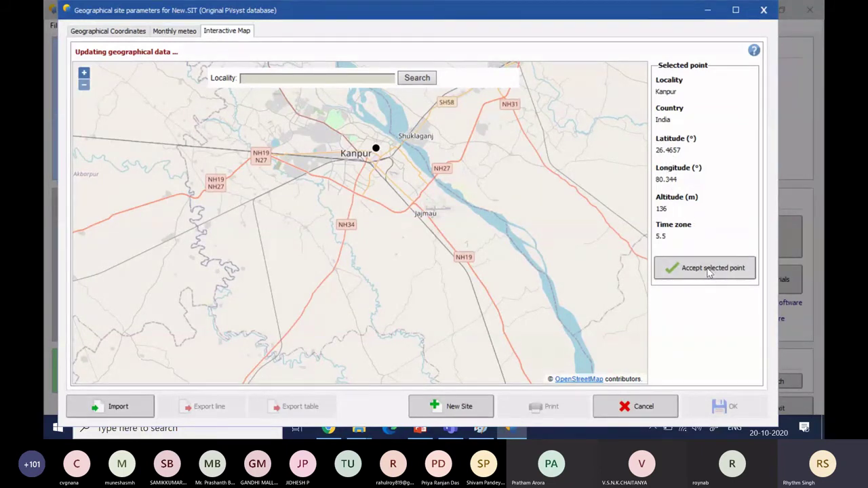
pyautogui.click(709, 270)
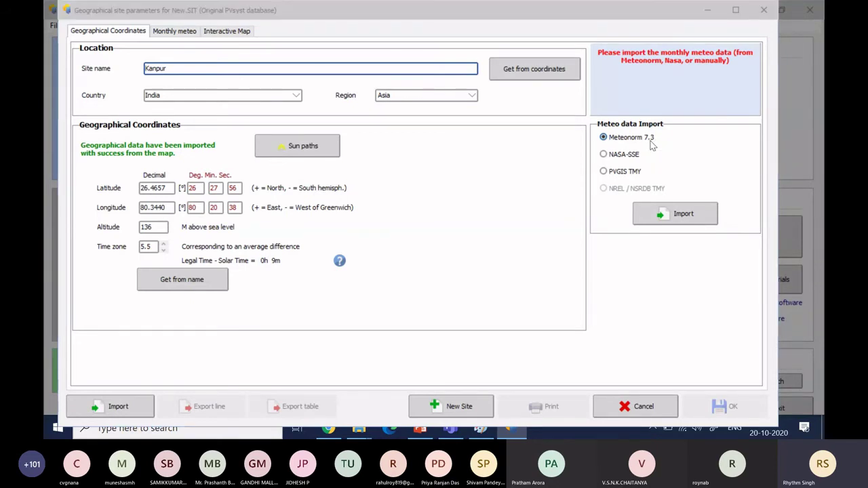
# Step: Switch to Chrome, review the Meteonorm software's introduction page and return to the PVsyst site parameters
pyautogui.hotkey('alt', 'Tab')
pyautogui.hotkey('alt', 'Tab')
pyautogui.scroll(4, 501, 178)
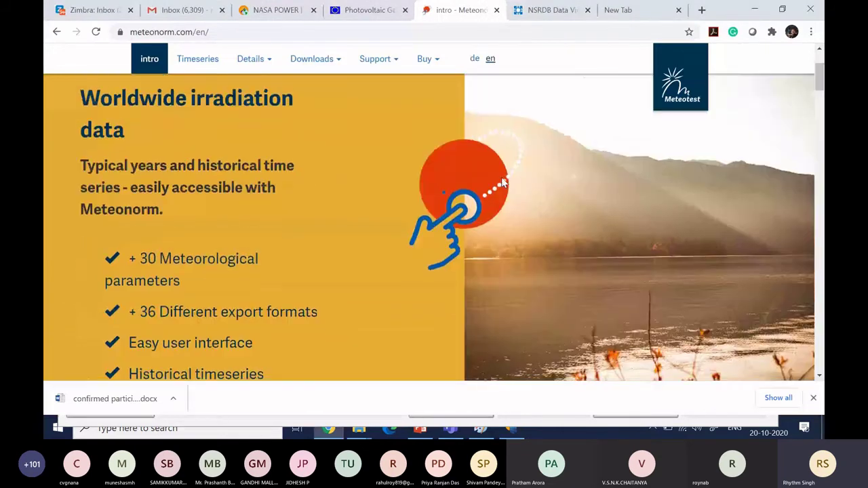
pyautogui.scroll(-4, 501, 177)
pyautogui.scroll(-2, 502, 181)
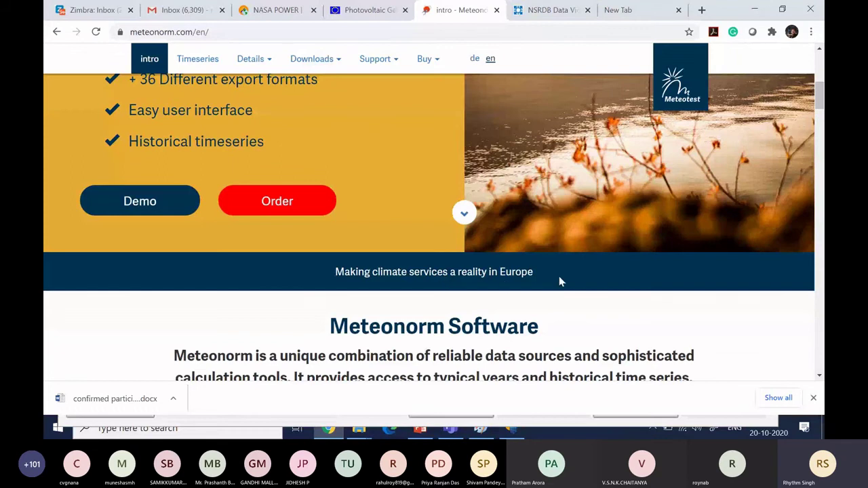
pyautogui.scroll(5, 482, 189)
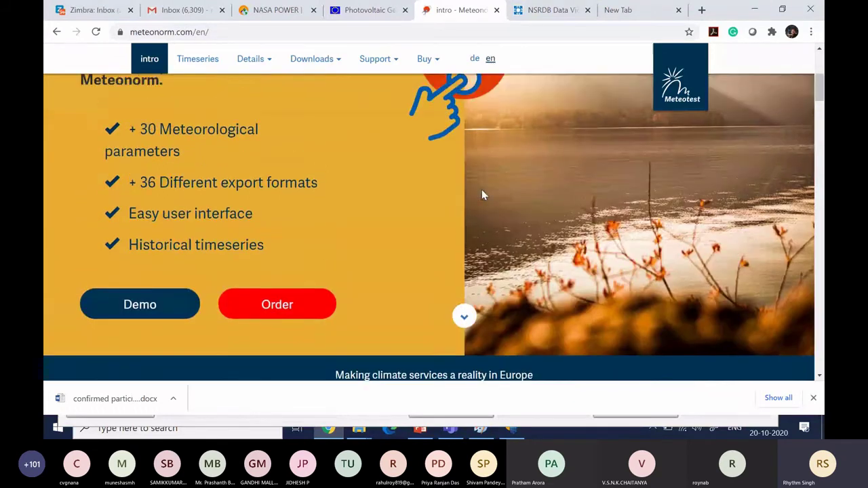
pyautogui.scroll(-1, 481, 189)
pyautogui.scroll(-5, 483, 194)
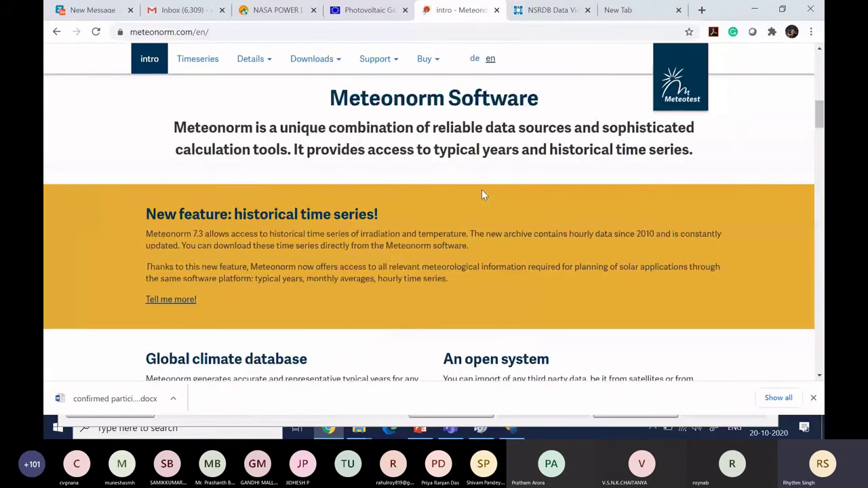
pyautogui.scroll(-3, 483, 194)
pyautogui.scroll(7, 483, 194)
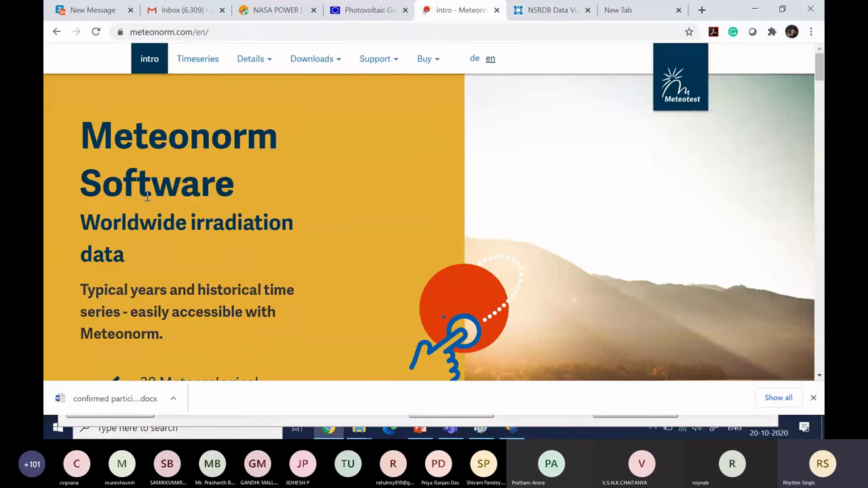
pyautogui.hotkey('alt', 'Tab')
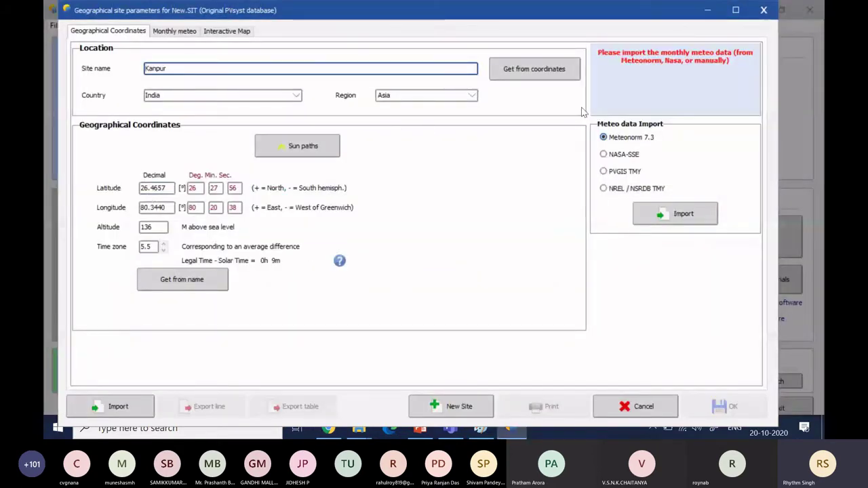
# Step: Import the Meteonorm 7.3 monthly meteo data for the Kanpur site and discard the new site parameters
pyautogui.click(678, 215)
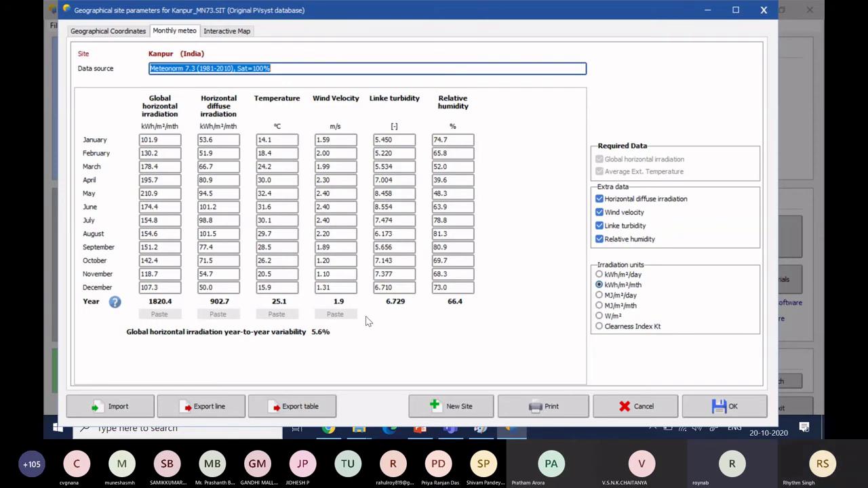
pyautogui.click(434, 288)
pyautogui.click(645, 405)
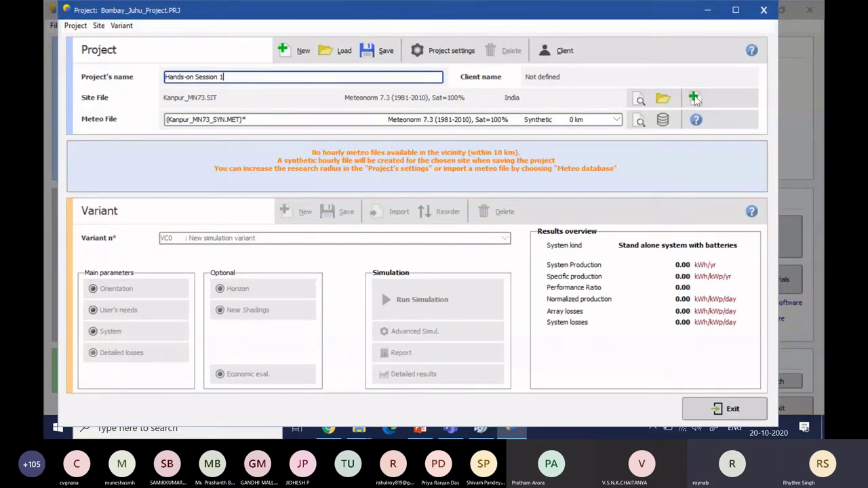
# Step: Start another new geographical site for the project and select a point in Kanpur on its interactive map
pyautogui.click(695, 99)
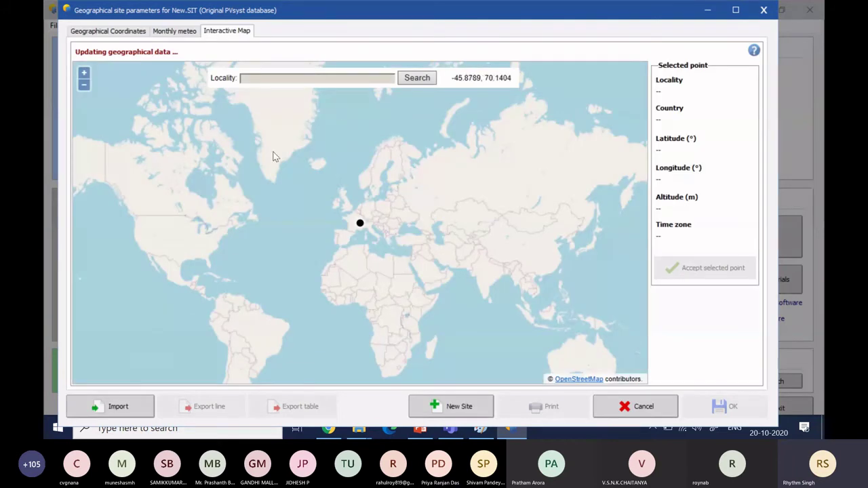
pyautogui.scroll(3, 358, 193)
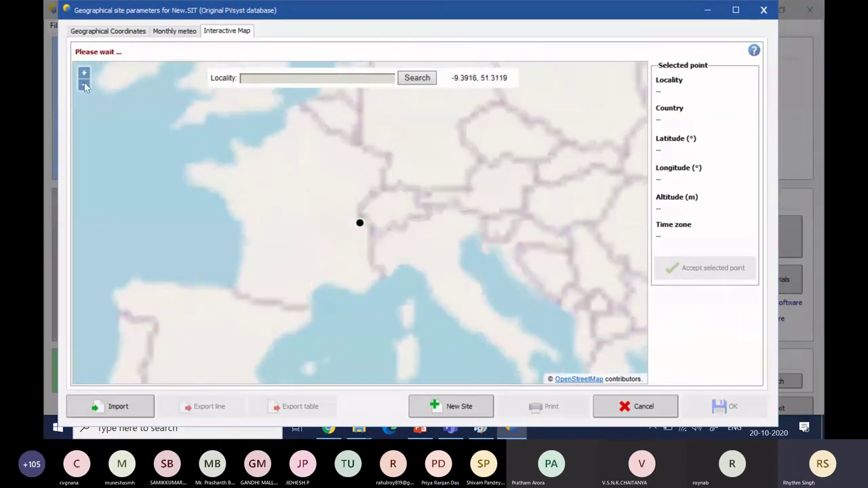
pyautogui.scroll(3, 82, 91)
pyautogui.click(84, 85)
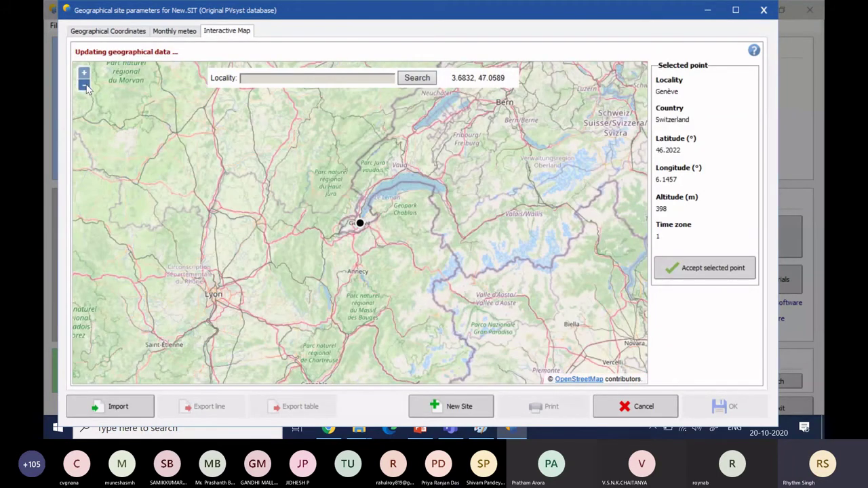
pyautogui.click(84, 85)
pyautogui.click(85, 86)
pyautogui.click(86, 88)
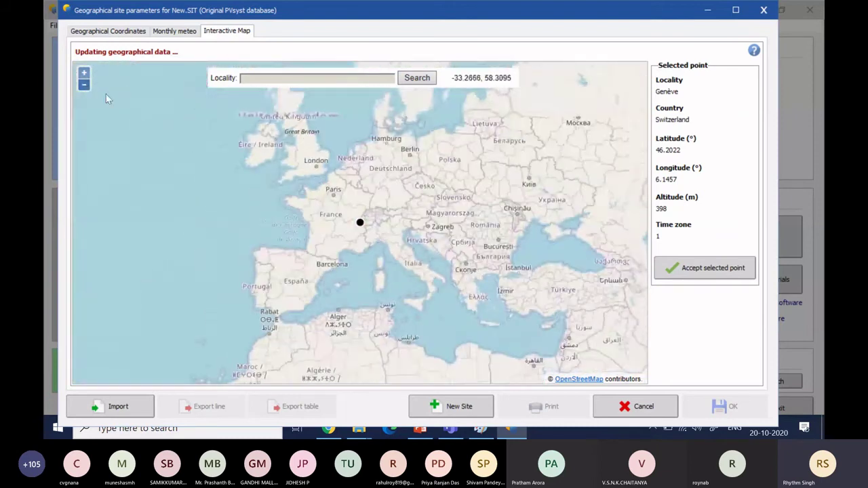
pyautogui.moveTo(559, 302); pyautogui.dragTo(140, 196)
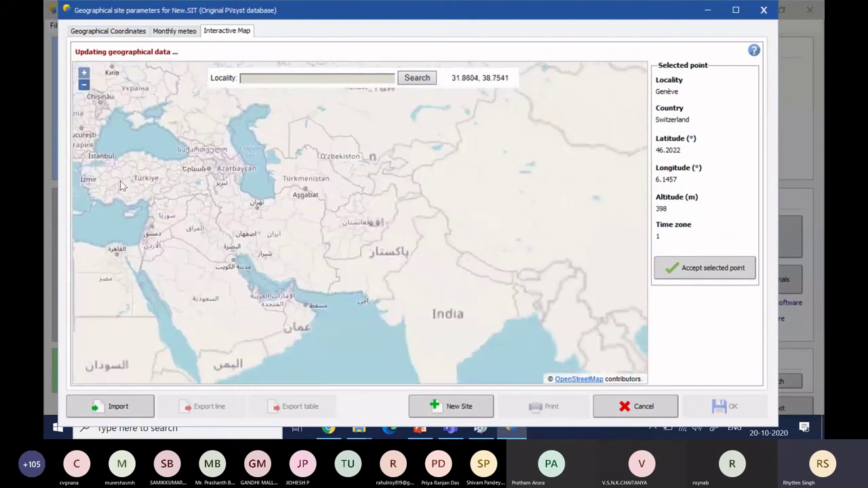
pyautogui.scroll(2, 359, 217)
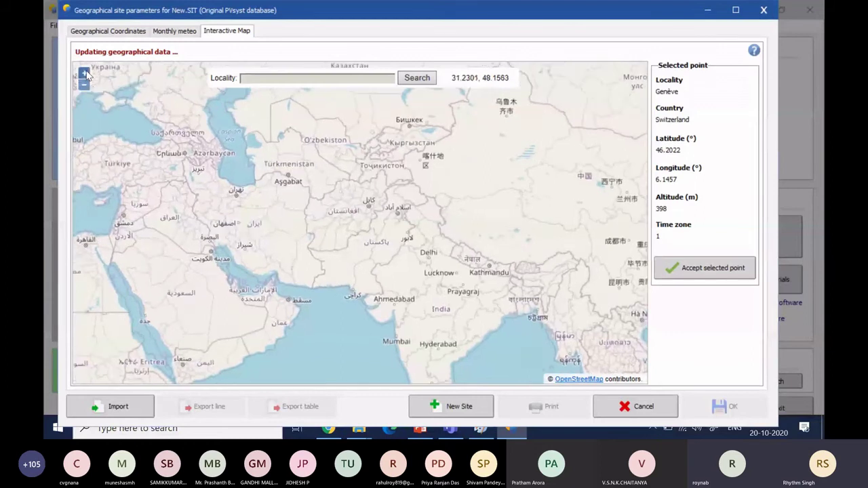
pyautogui.moveTo(431, 266); pyautogui.dragTo(186, 92)
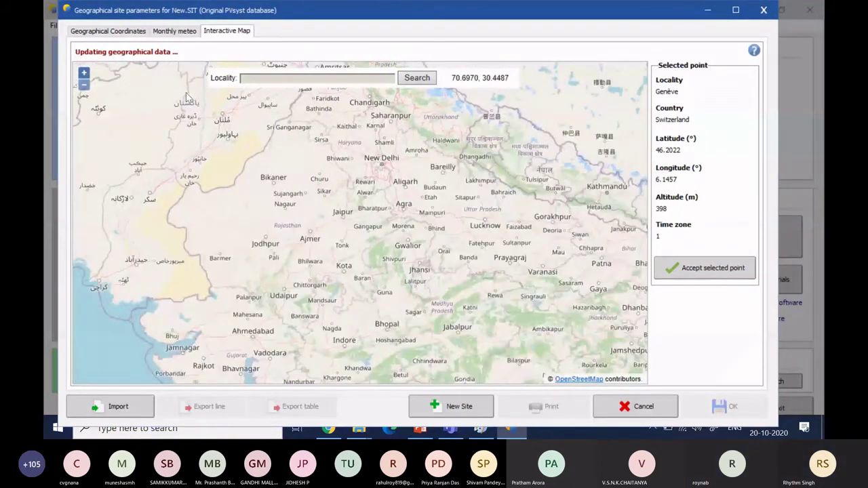
pyautogui.click(84, 74)
pyautogui.click(84, 74)
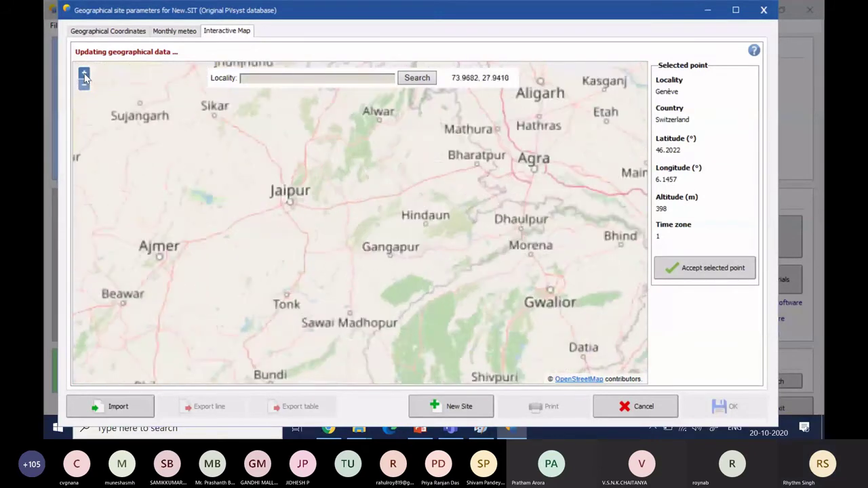
pyautogui.moveTo(565, 211); pyautogui.dragTo(171, 216)
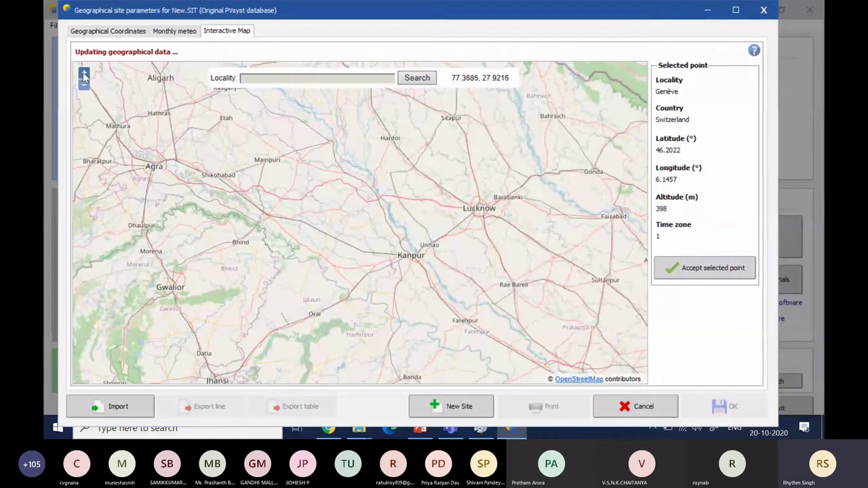
pyautogui.click(84, 73)
pyautogui.moveTo(371, 278); pyautogui.dragTo(257, 187)
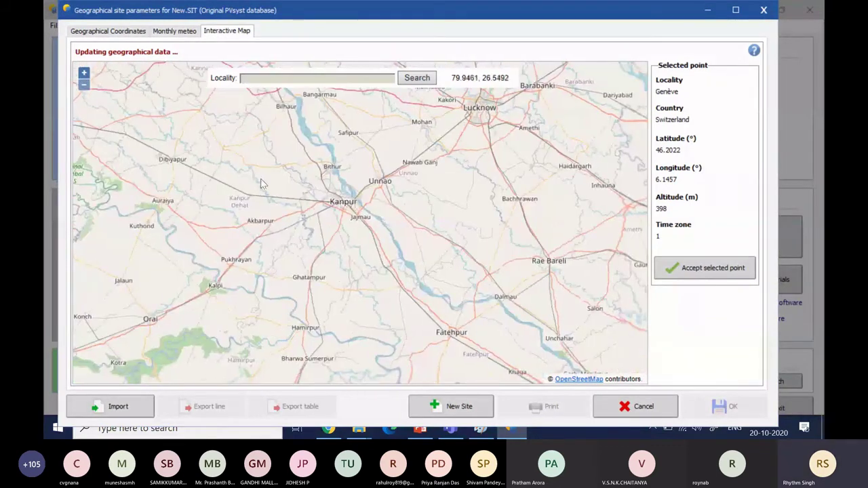
pyautogui.doubleClick(84, 73)
pyautogui.click(307, 135)
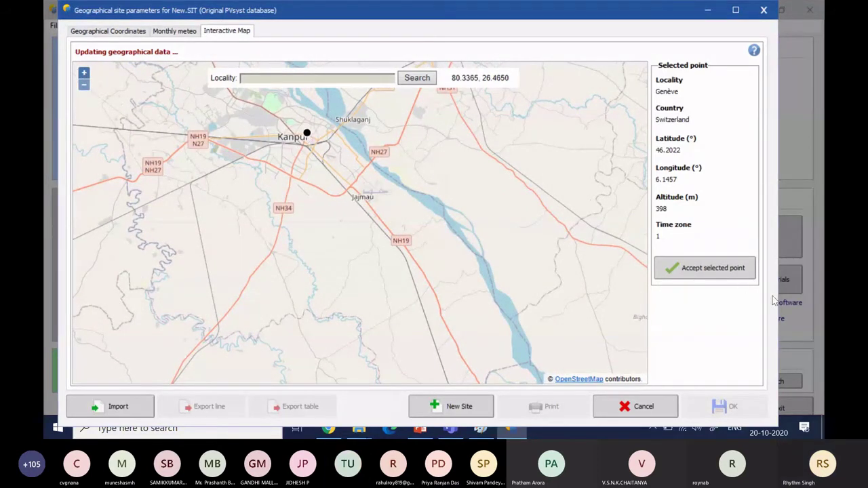
# Step: Adjust the selected point in Kanpur to latitude 26.4620, longitude 80.3434 and accept it as the site's location
pyautogui.click(316, 130)
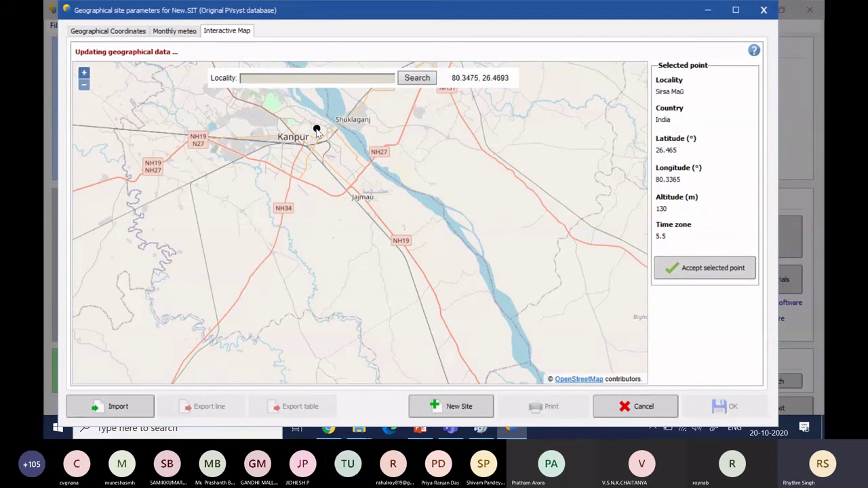
pyautogui.click(312, 136)
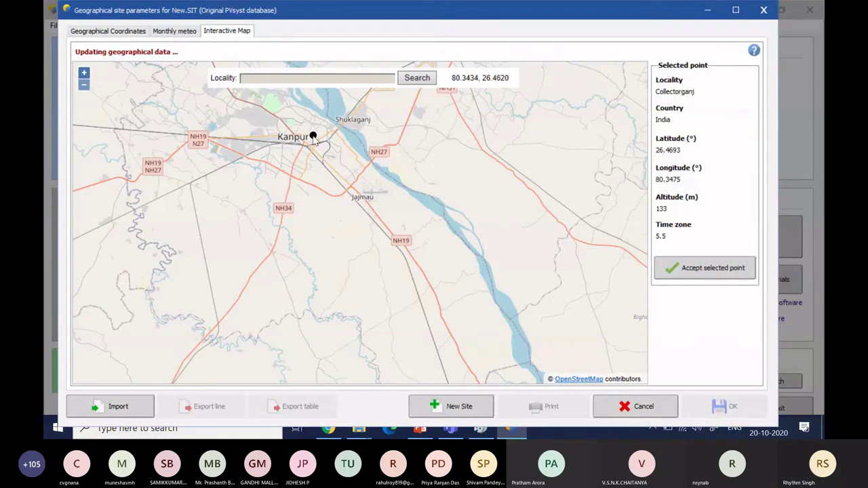
pyautogui.click(720, 277)
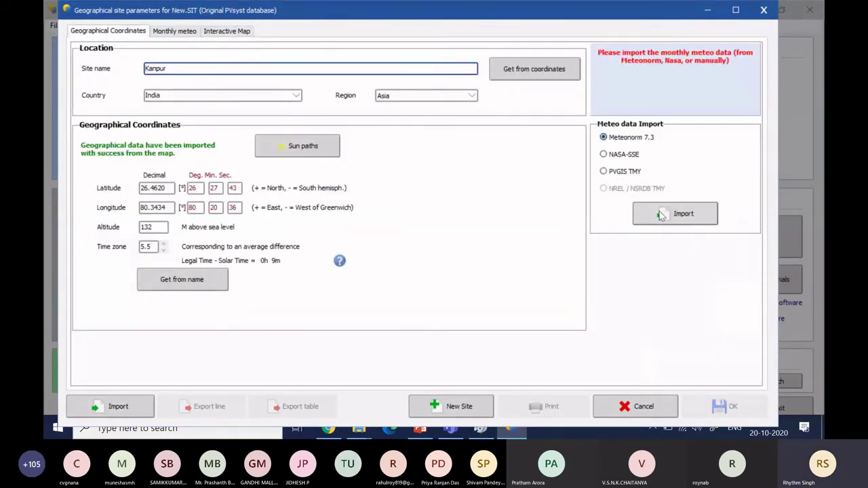
# Step: Import the Meteonorm 7.3 monthly meteo data for the Kanpur site and export the monthly table to the clipboard
pyautogui.click(661, 215)
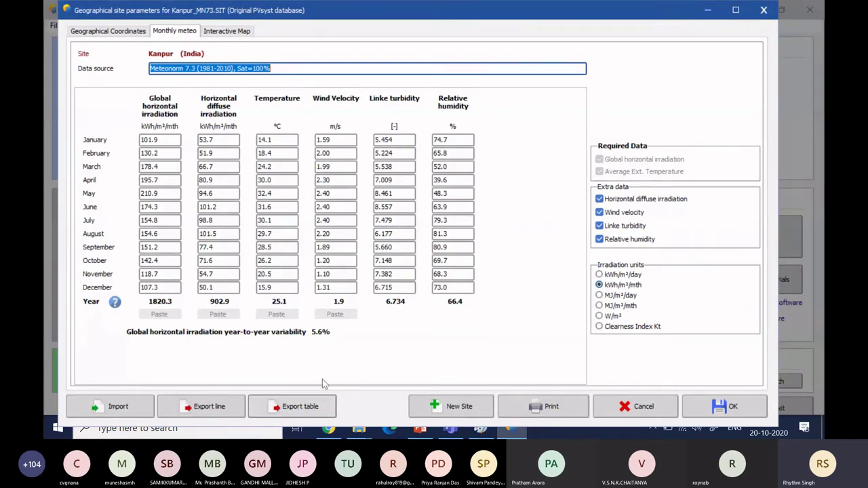
pyautogui.click(297, 411)
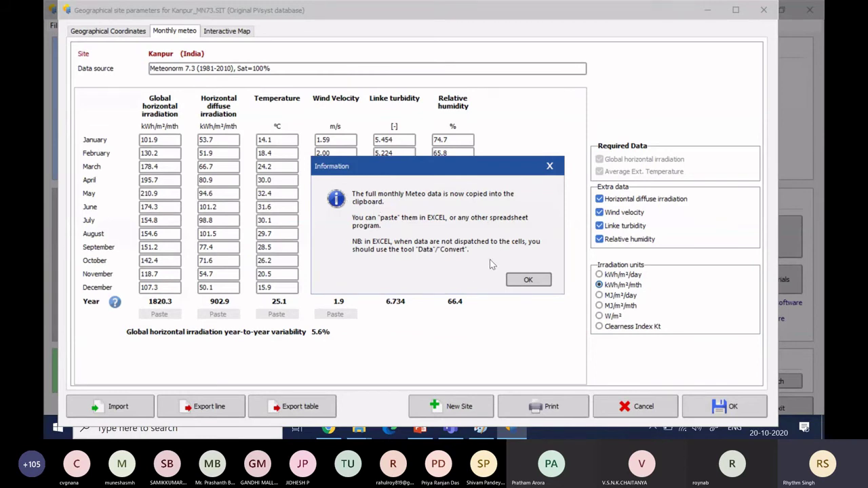
pyautogui.click(541, 284)
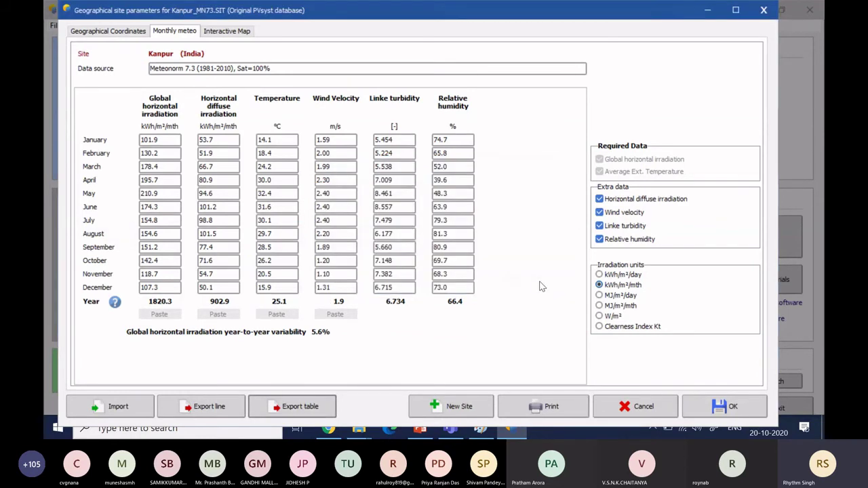
# Step: Import the Kanpur site data back into the site parameters, repeating the table export and the import once more
pyautogui.click(109, 414)
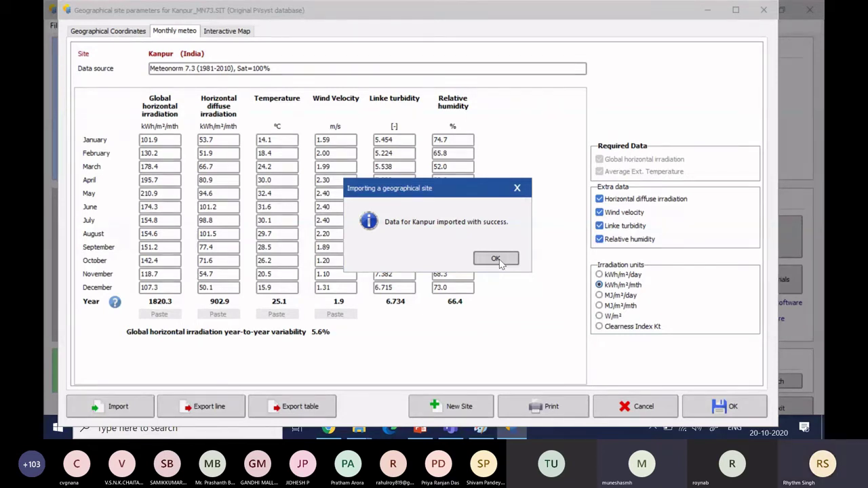
pyautogui.click(499, 261)
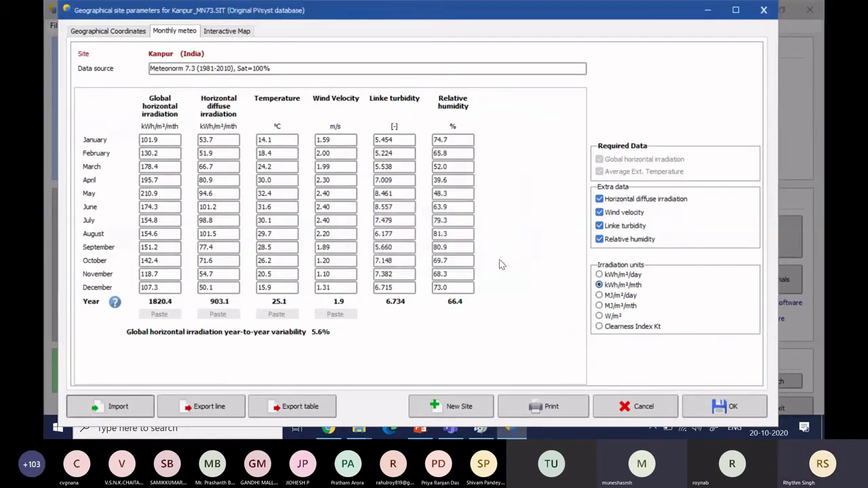
pyautogui.click(298, 414)
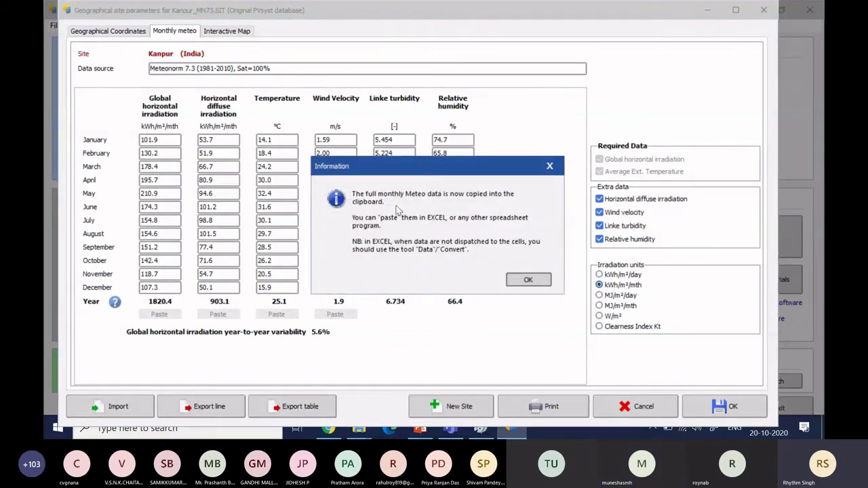
pyautogui.click(530, 279)
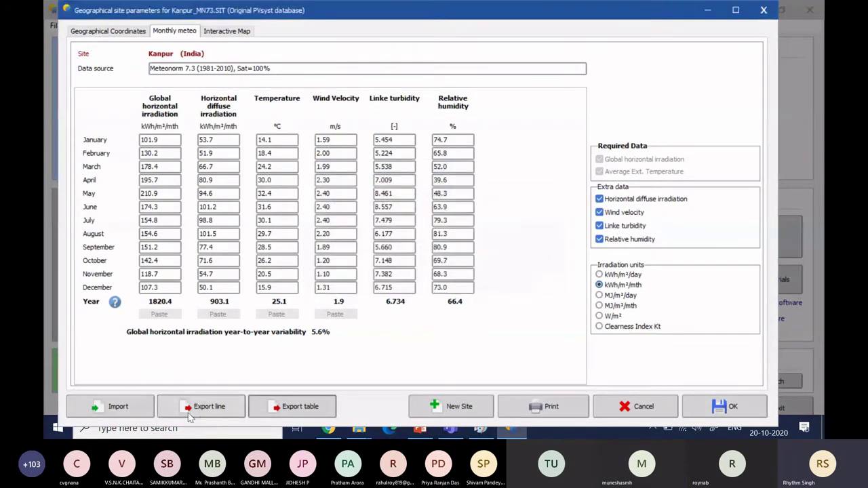
pyautogui.click(117, 409)
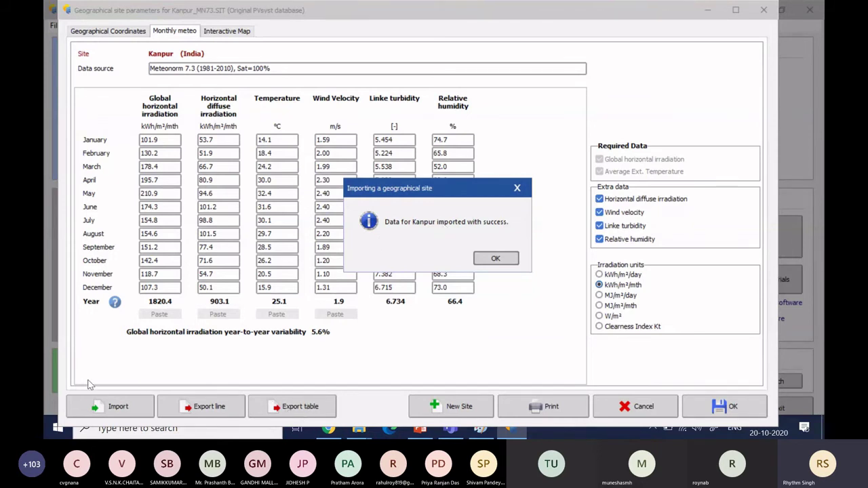
pyautogui.click(506, 259)
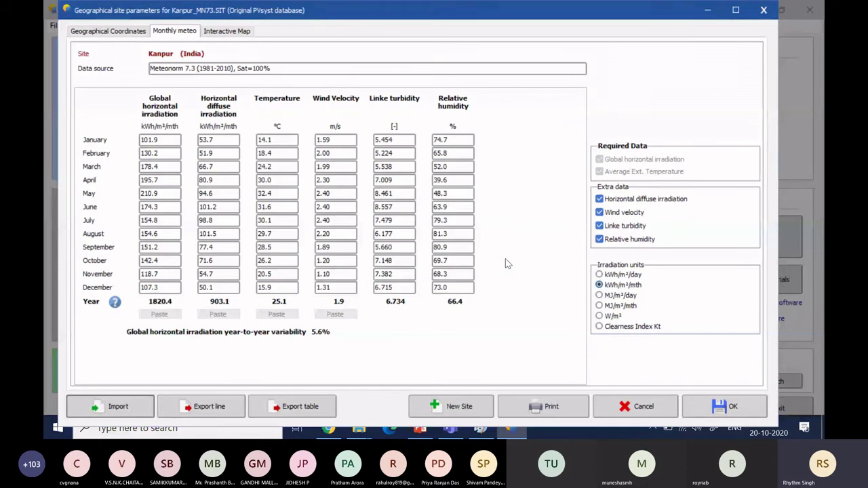
# Step: Save the Kanpur geographical site file in the database as Kanpur_MN73
pyautogui.click(730, 407)
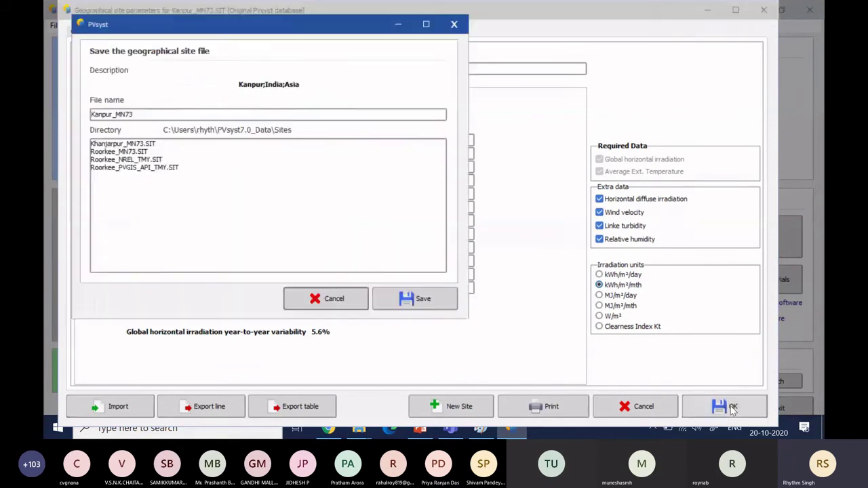
pyautogui.click(103, 114)
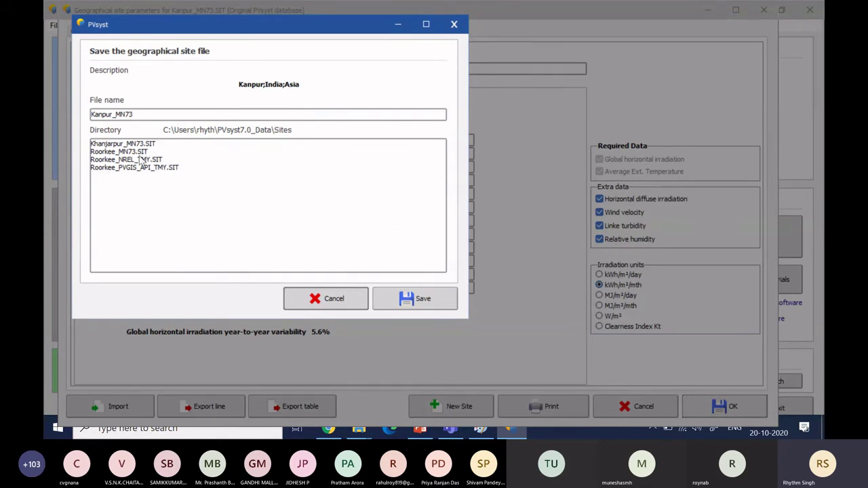
pyautogui.click(118, 114)
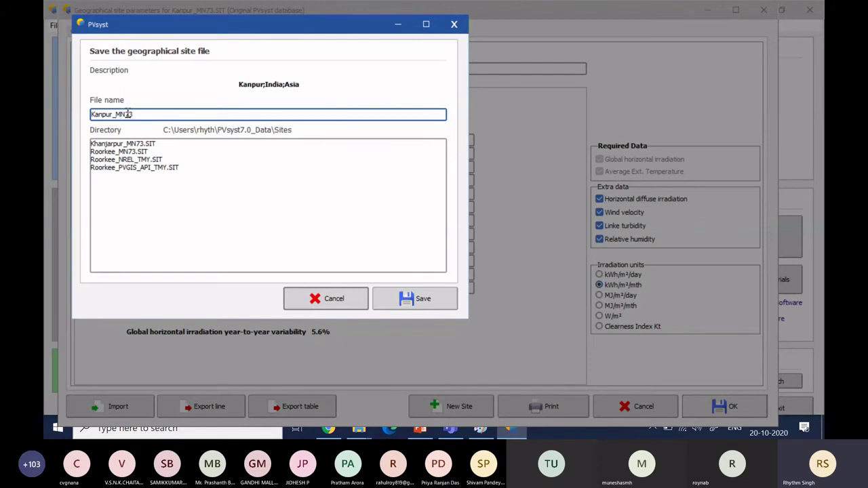
pyautogui.click(421, 300)
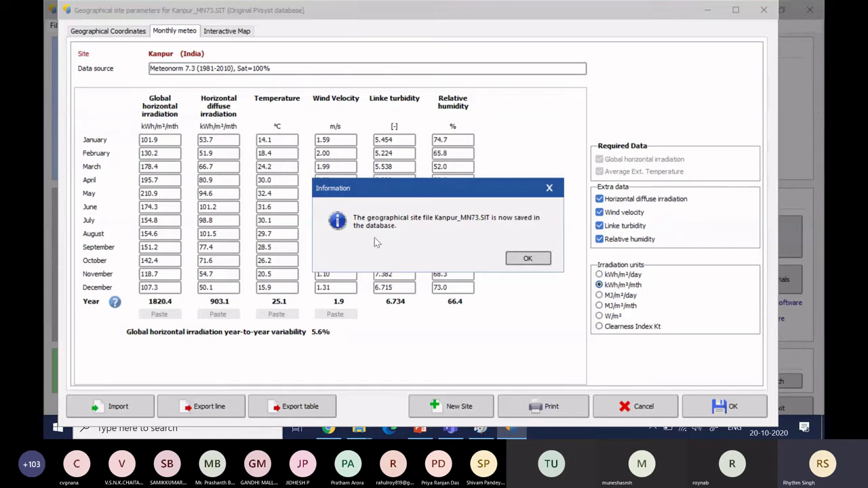
pyautogui.click(528, 260)
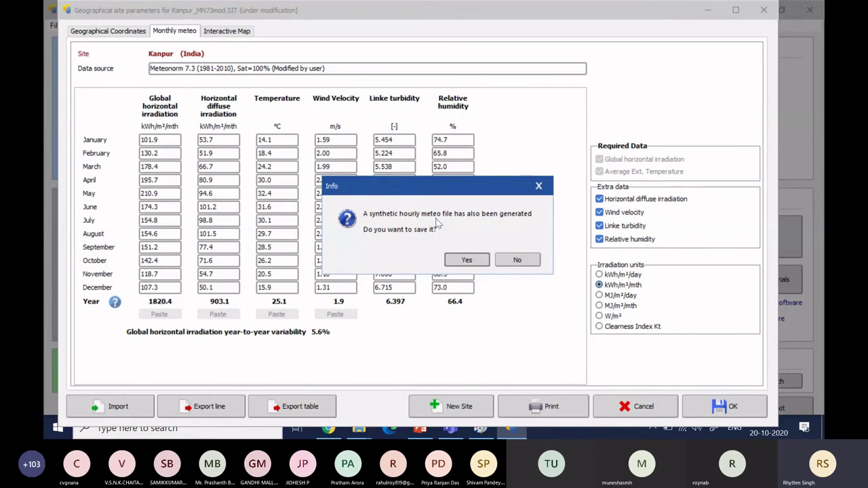
# Step: Save the generated synthetic hourly meteo file under the name Kanpur_MN73_SYN
pyautogui.click(466, 261)
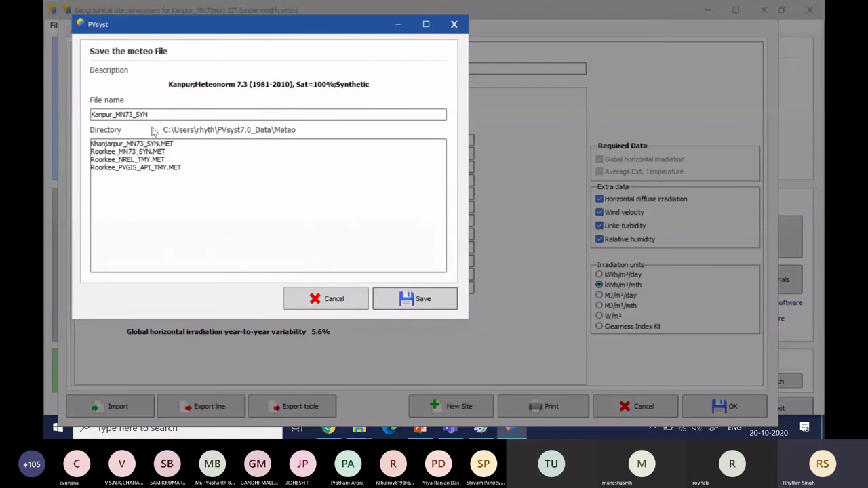
pyautogui.click(117, 114)
pyautogui.click(410, 300)
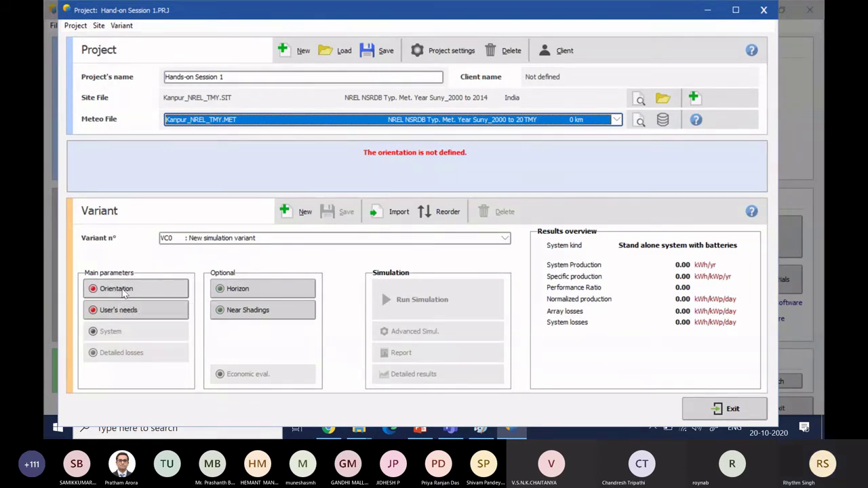
# Step: Open the variant's orientation settings, review slides 14 and 15 about orientation in PowerPoint and return to PVsyst
pyautogui.click(124, 291)
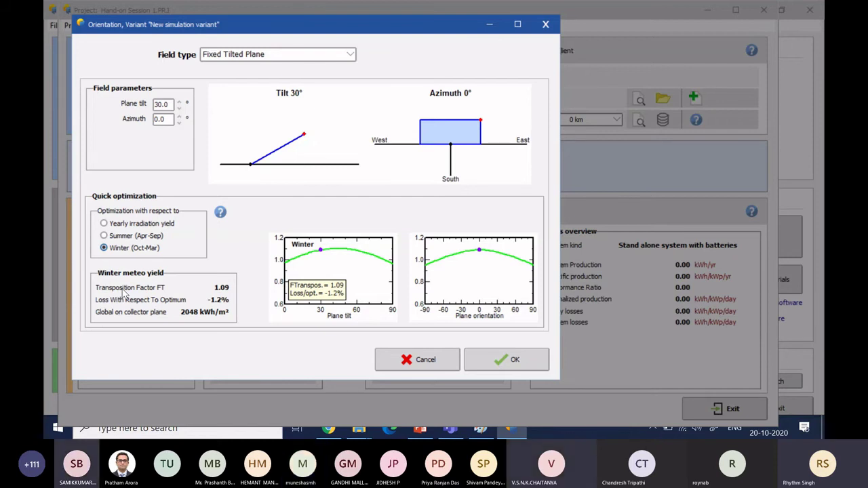
pyautogui.hotkey('alt', 'Tab')
pyautogui.hotkey('alt', 'Tab')
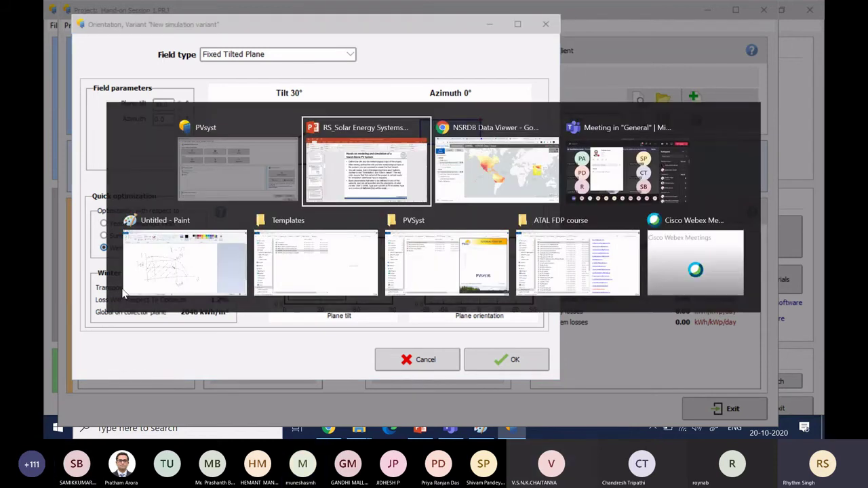
pyautogui.hotkey('alt', 'shift', 'Tab')
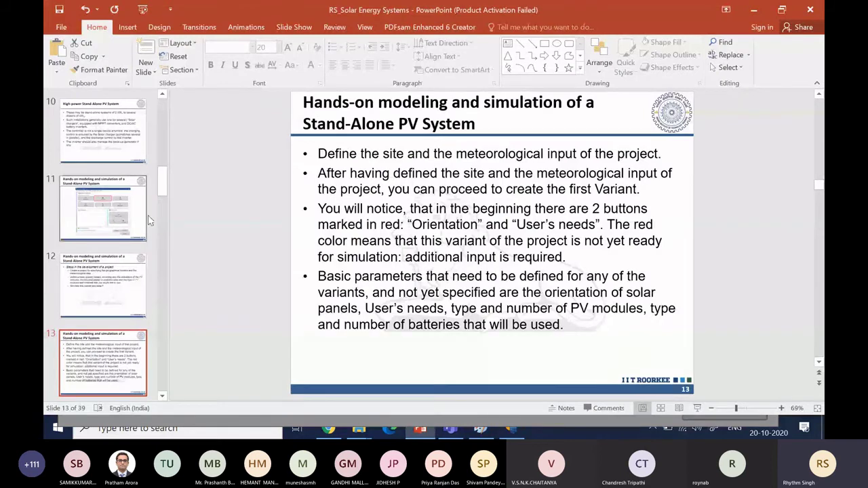
pyautogui.scroll(-2, 108, 271)
pyautogui.click(140, 261)
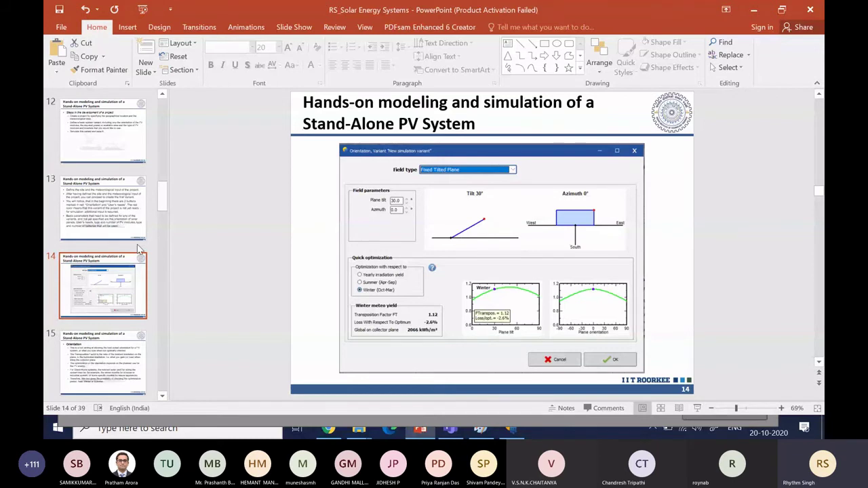
pyautogui.press('Down')
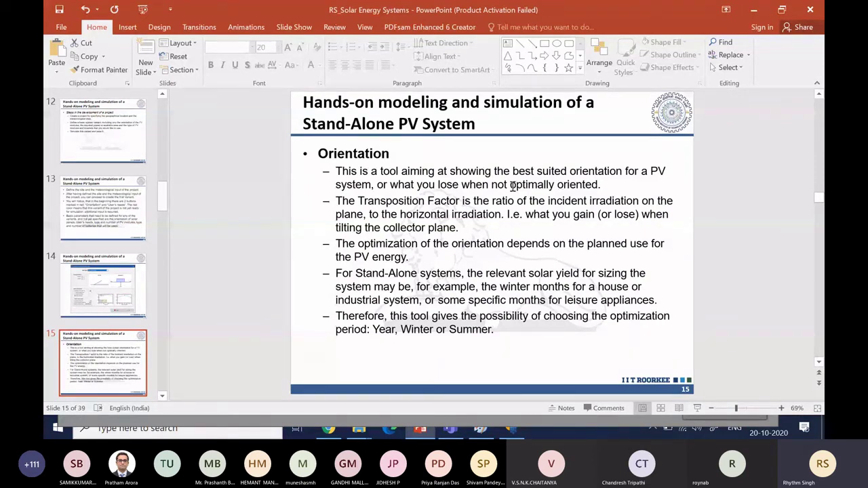
pyautogui.hotkey('alt', 'Tab')
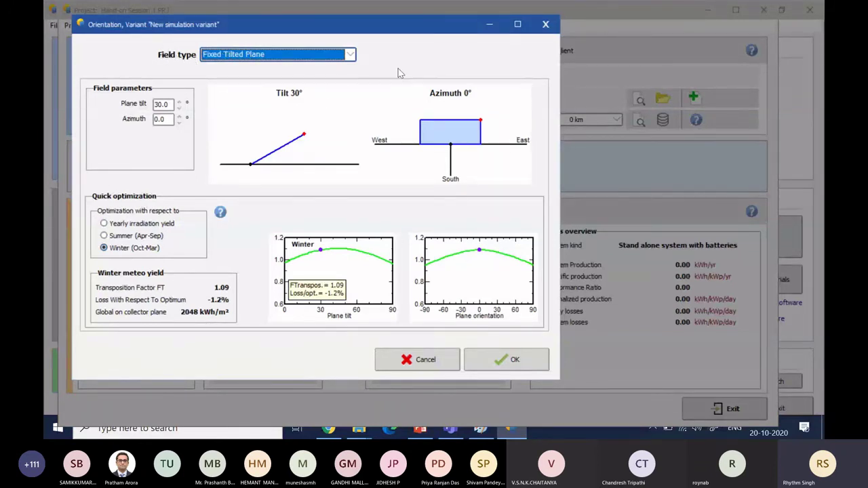
# Step: Look through the fixed, one-axis and two-axis field types available for the orientation, keeping Fixed Tilted Plane
pyautogui.click(351, 55)
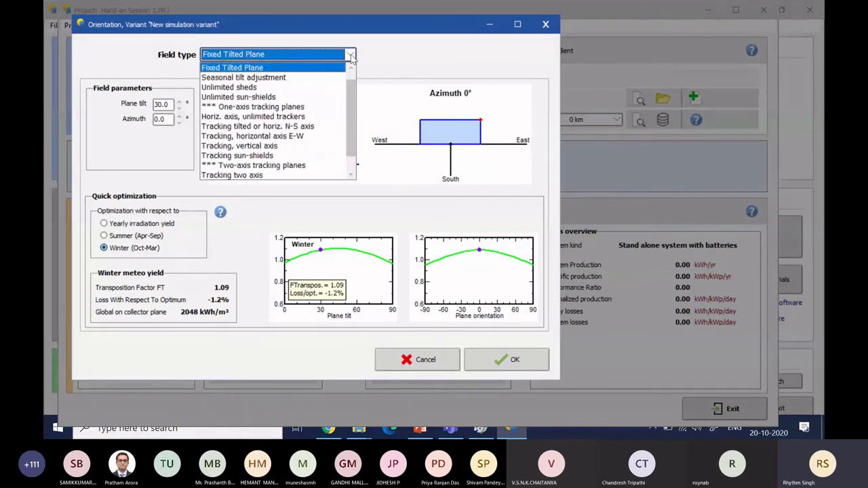
pyautogui.moveTo(351, 86)
pyautogui.mouseDown()
pyautogui.moveTo(351, 76)
pyautogui.moveTo(350, 118)
pyautogui.moveTo(348, 84)
pyautogui.mouseUp()
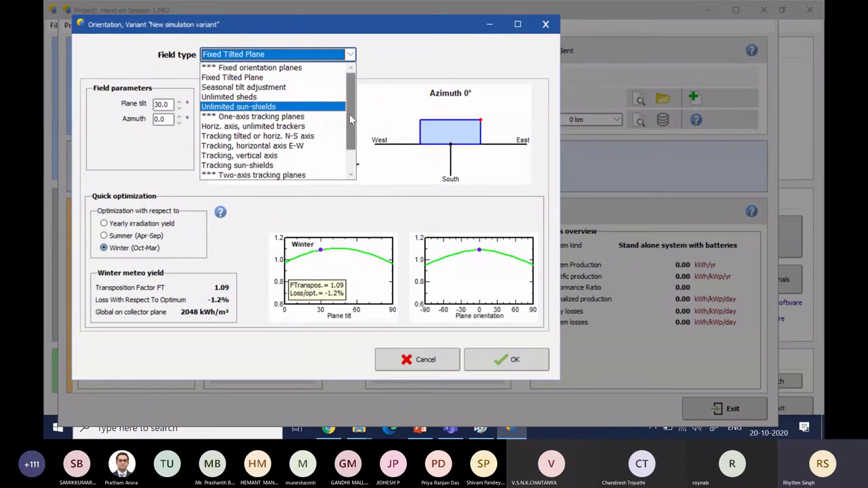
pyautogui.scroll(-1, 350, 114)
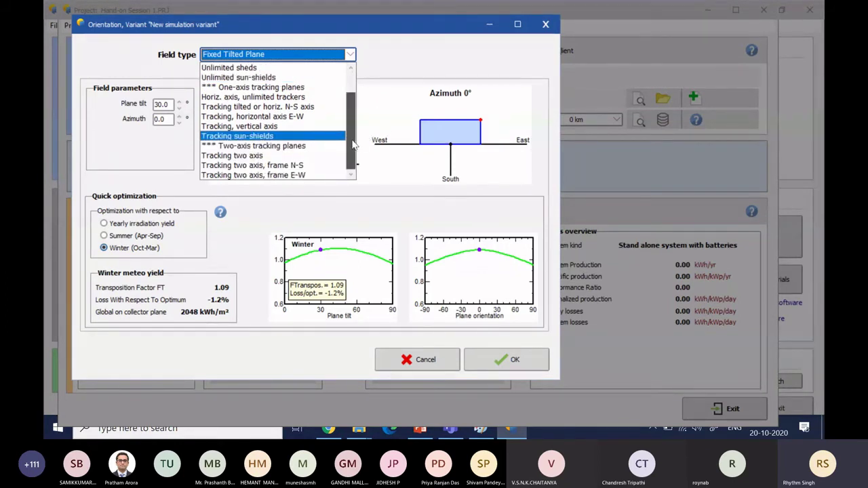
pyautogui.scroll(1, 349, 119)
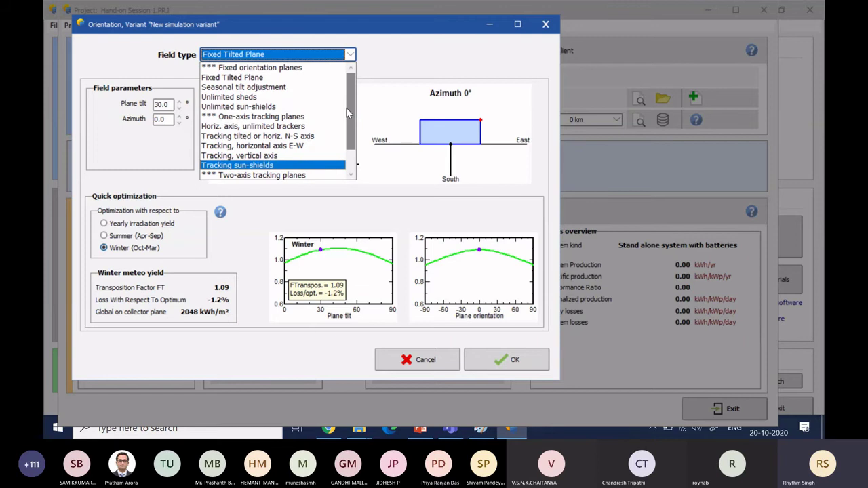
pyautogui.click(249, 78)
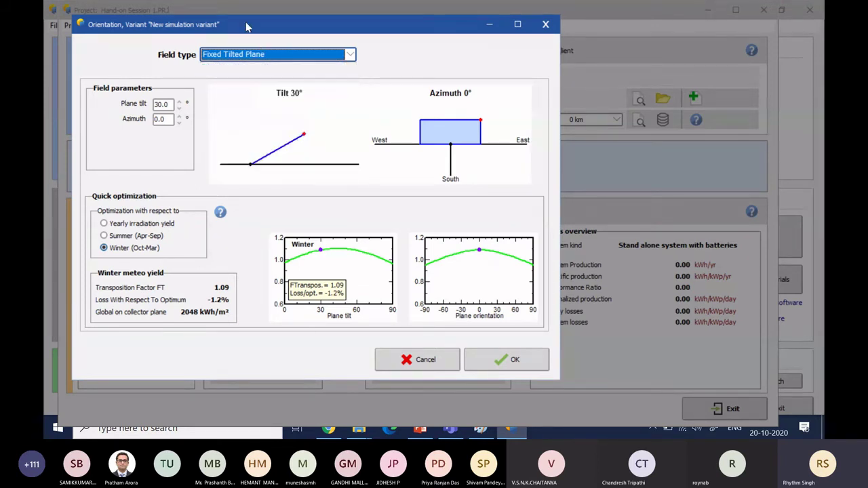
# Step: Switch the field type to Seasonal tilt adjustment and inspect its azimuth, summer tilt and winter tilt parameters
pyautogui.click(351, 55)
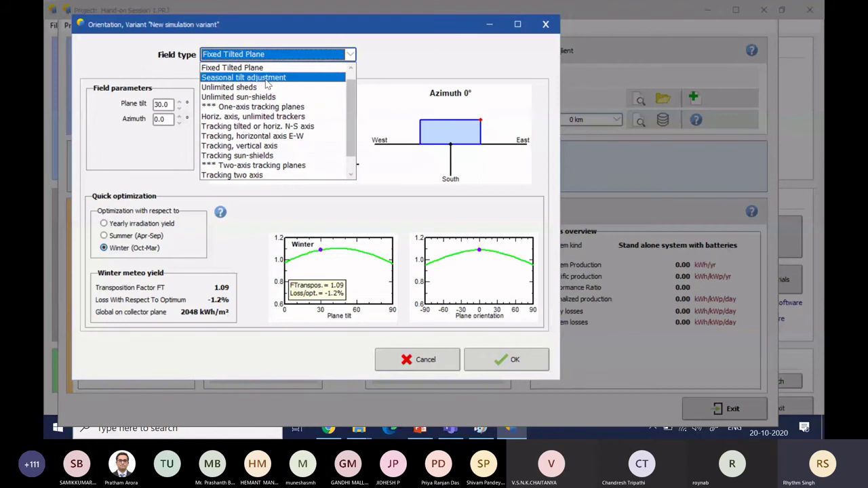
pyautogui.click(266, 79)
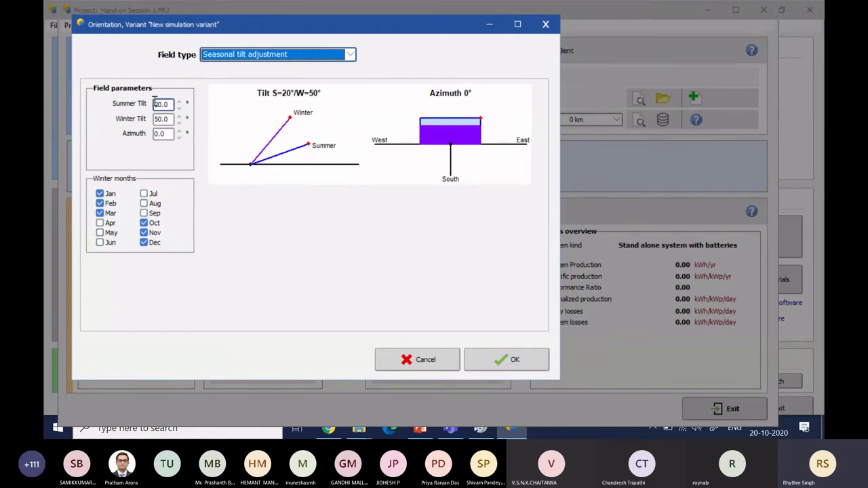
pyautogui.click(162, 133)
pyautogui.doubleClick(160, 135)
pyautogui.click(160, 104)
pyautogui.click(159, 118)
# Step: Set the field type back to Fixed Tilted Plane and reduce the plane tilt to 26°
pyautogui.click(352, 56)
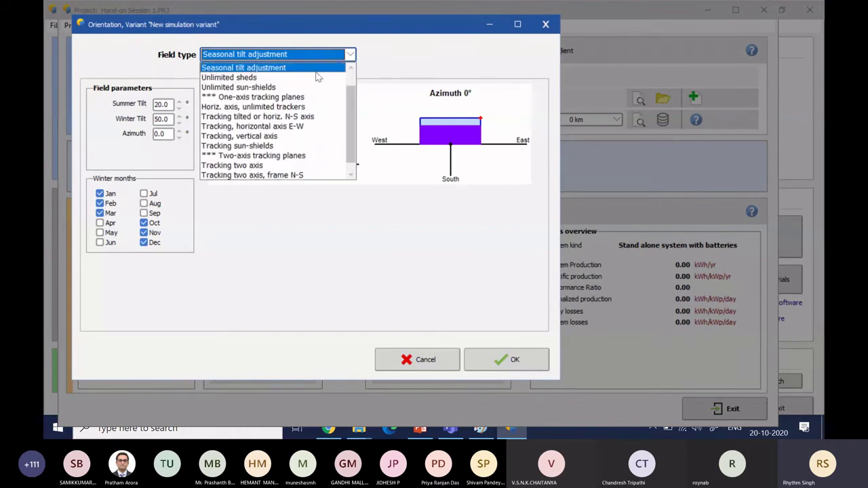
pyautogui.scroll(1, 318, 77)
pyautogui.click(290, 77)
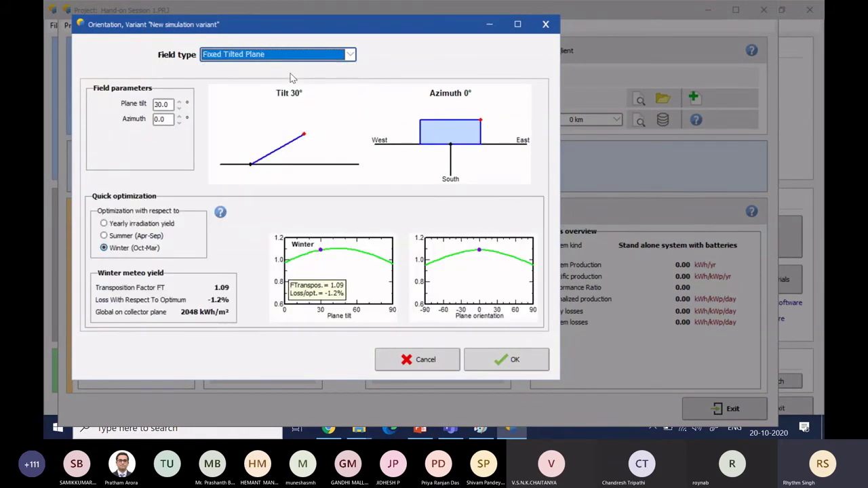
pyautogui.click(167, 103)
pyautogui.moveTo(342, 29); pyautogui.dragTo(421, 43)
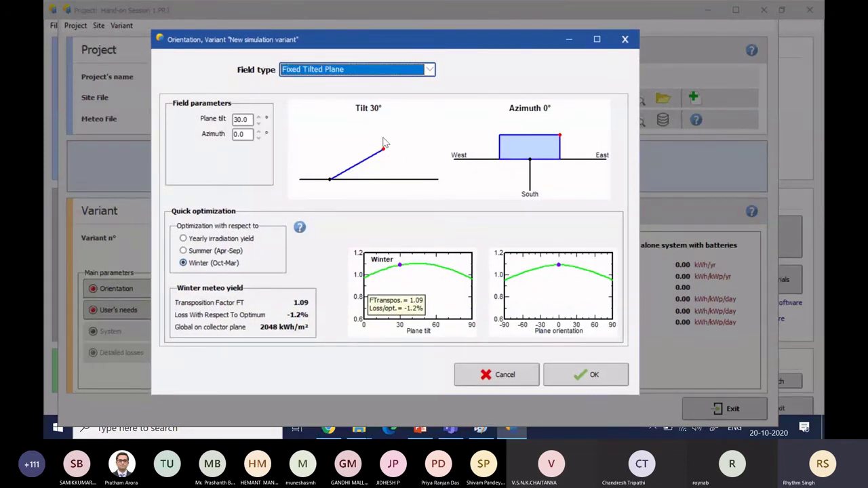
pyautogui.click(258, 123)
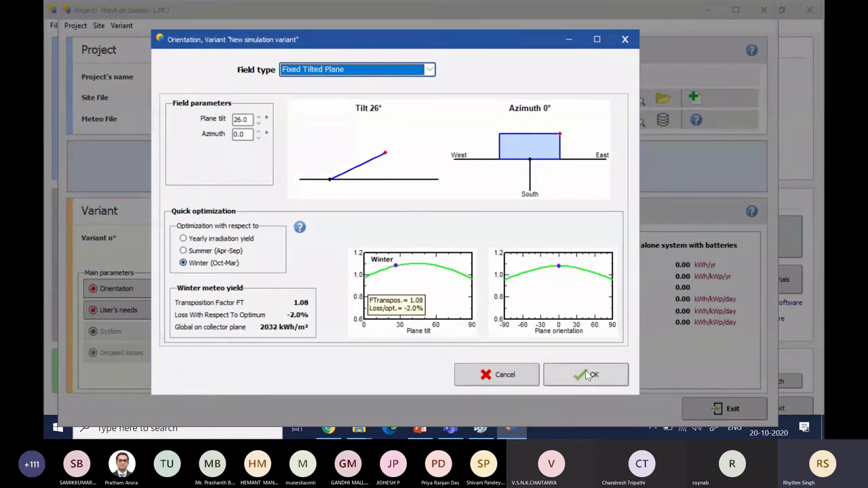
# Step: Change the orientation's field type to Unlimited sheds
pyautogui.click(430, 70)
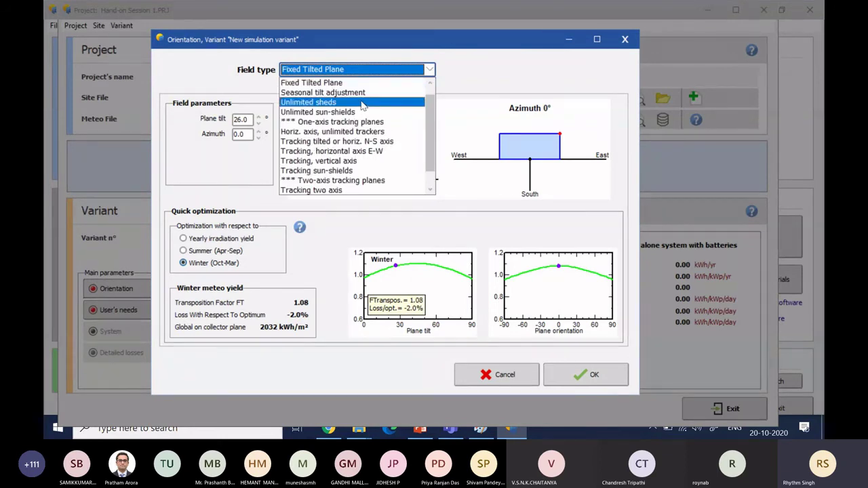
pyautogui.click(363, 103)
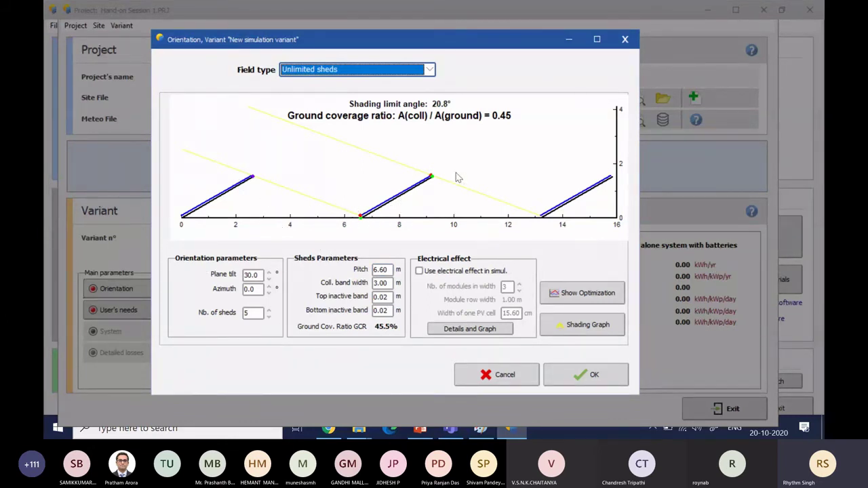
# Step: Switch the field type to Unlimited sun-shields and to Horiz. axis, unlimited trackers, inspecting the parameters of each
pyautogui.click(430, 70)
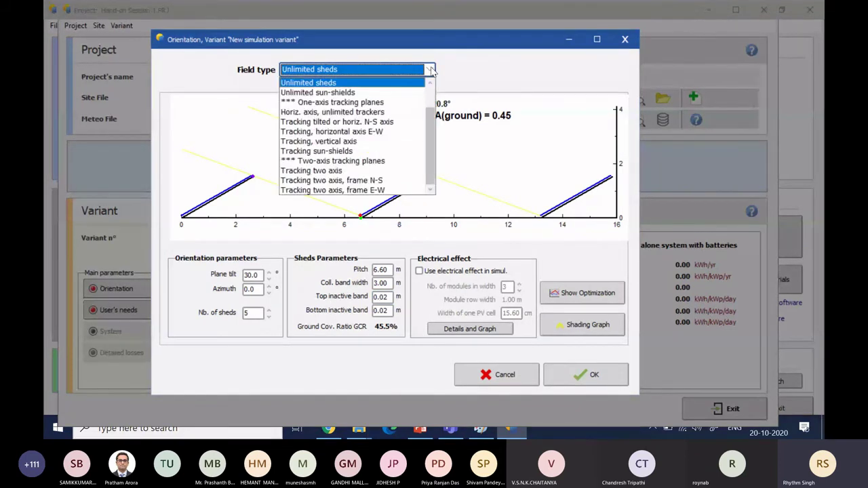
pyautogui.click(410, 93)
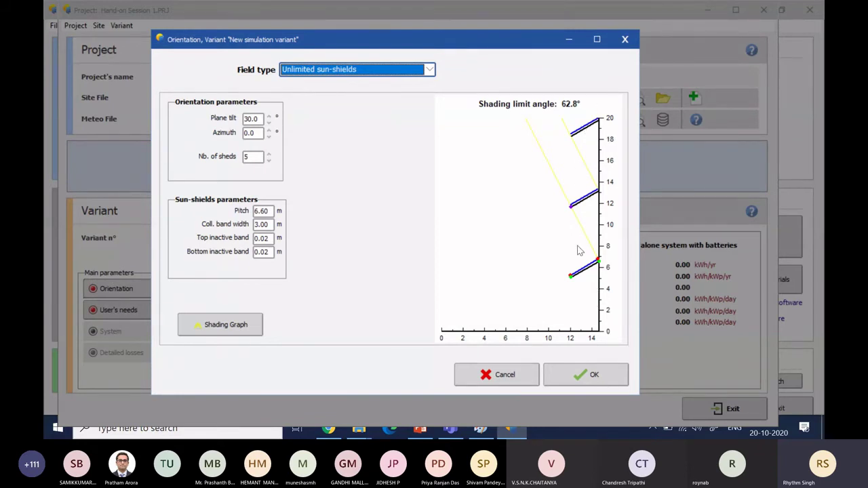
pyautogui.click(433, 70)
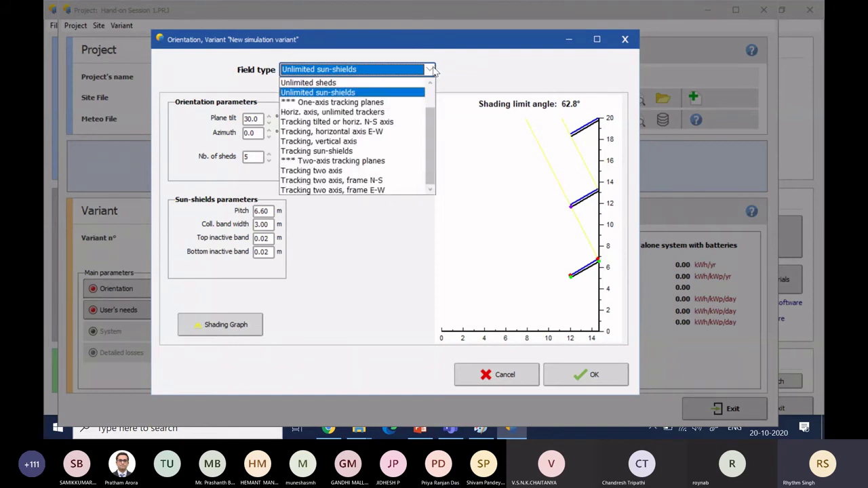
pyautogui.click(403, 106)
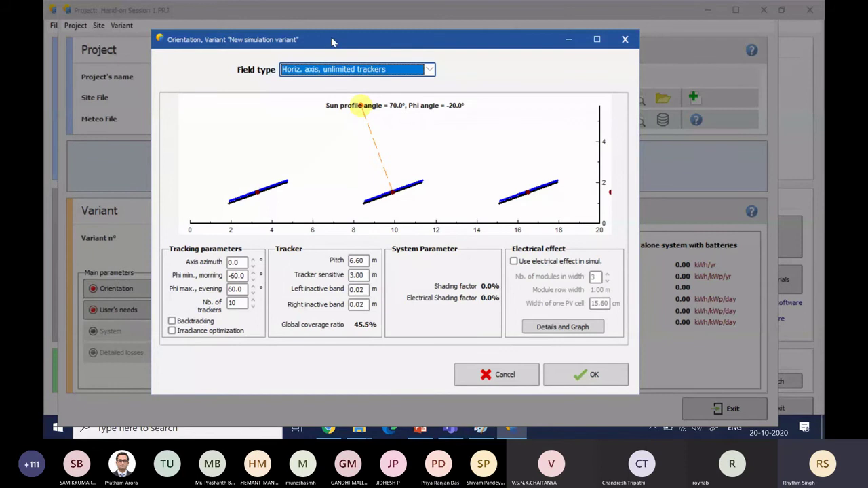
# Step: Switch the field type to Tracking two axis and inspect its tilt and azimuth rotating limit angles
pyautogui.click(431, 70)
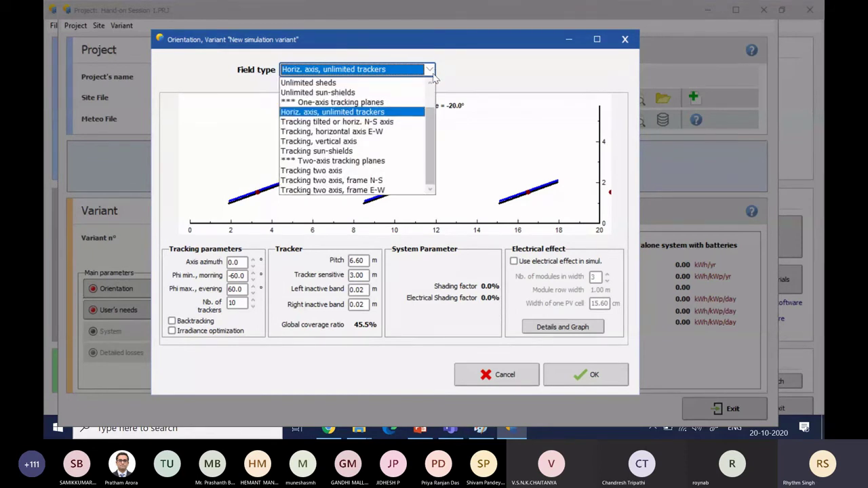
pyautogui.click(417, 169)
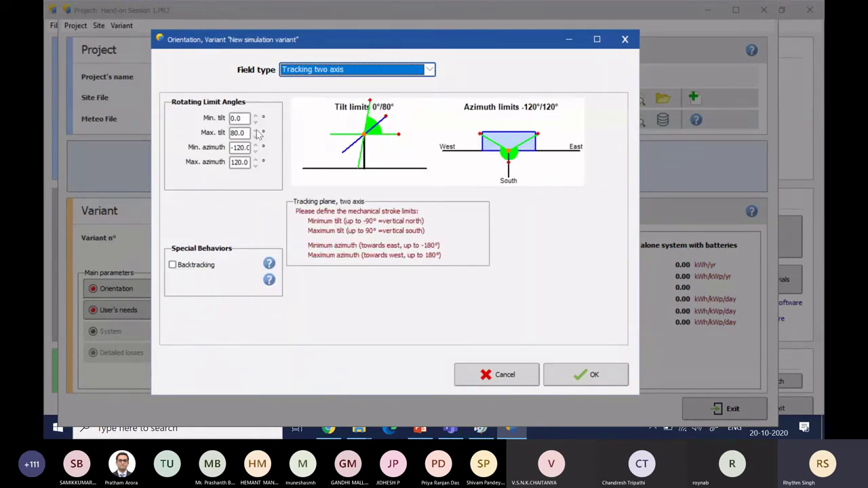
pyautogui.press('Tab')
pyautogui.press('Tab')
pyautogui.press('Tab')
pyautogui.click(239, 149)
# Step: Return the field type to Fixed Tilted Plane, enter a plane tilt of 24° and discard the orientation changes
pyautogui.click(429, 70)
pyautogui.scroll(1, 430, 95)
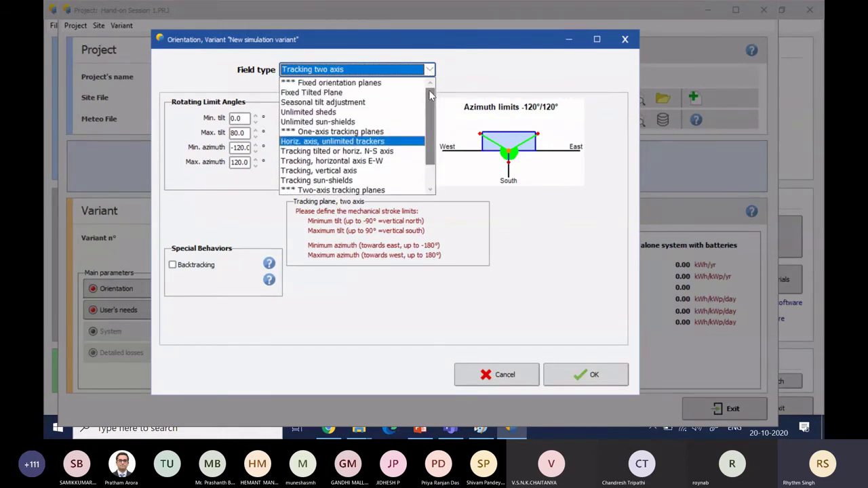
pyautogui.click(378, 93)
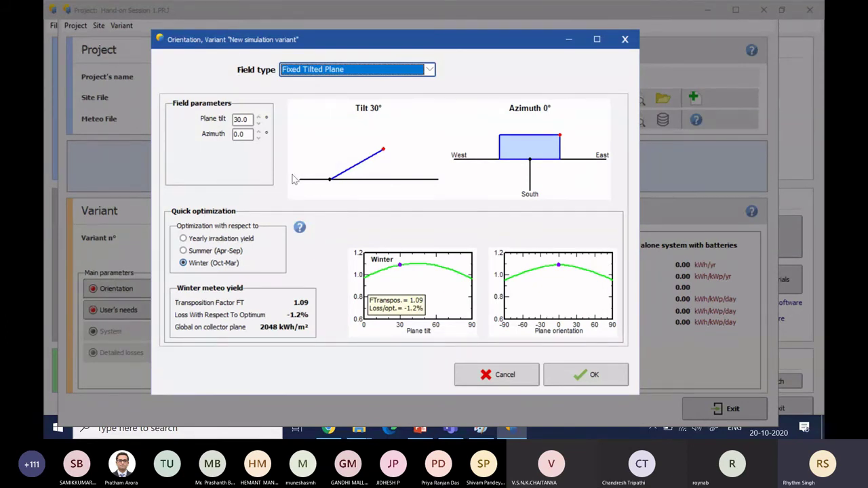
pyautogui.click(231, 135)
pyautogui.click(251, 120)
pyautogui.press('Tab')
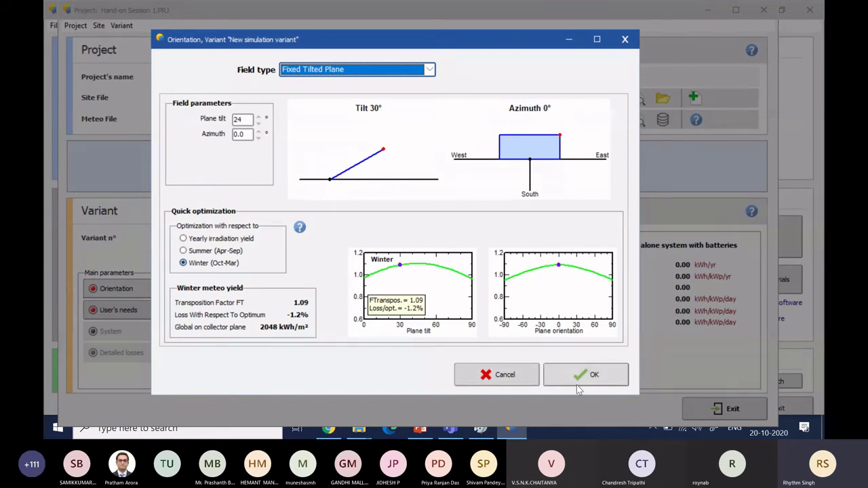
pyautogui.click(506, 375)
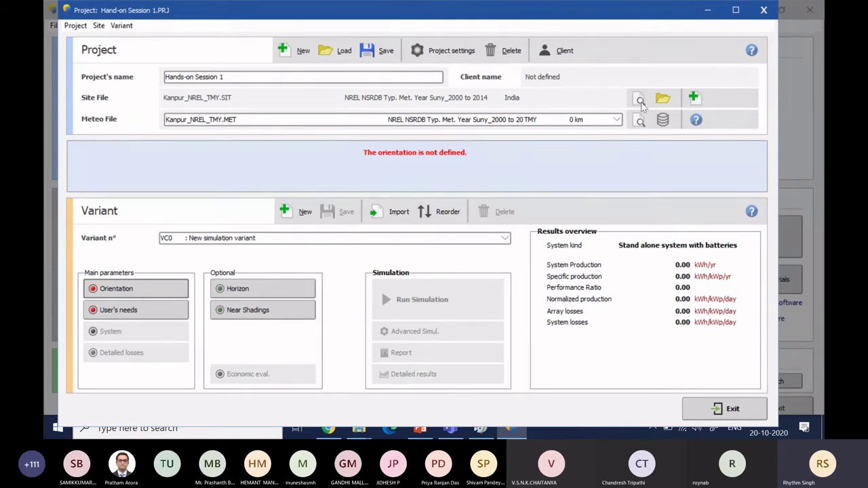
# Step: Check the latitude in the Kanpur site's geographical coordinates and return to the project
pyautogui.click(641, 102)
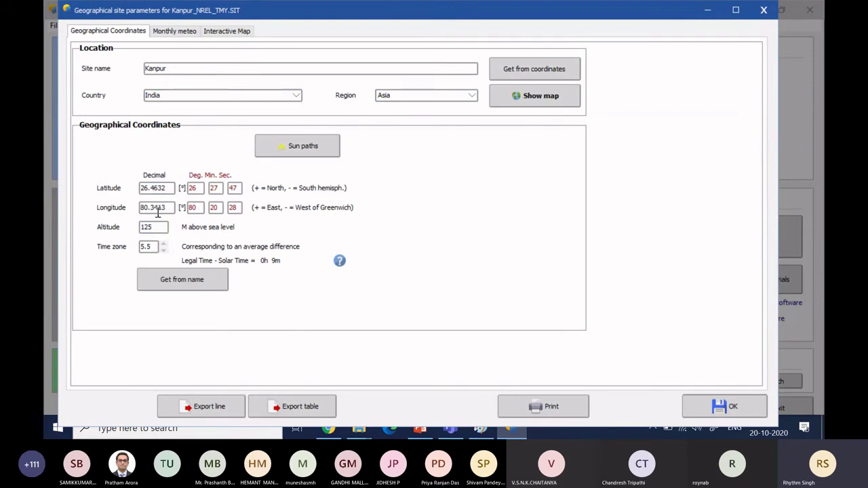
pyautogui.click(150, 189)
pyautogui.click(712, 409)
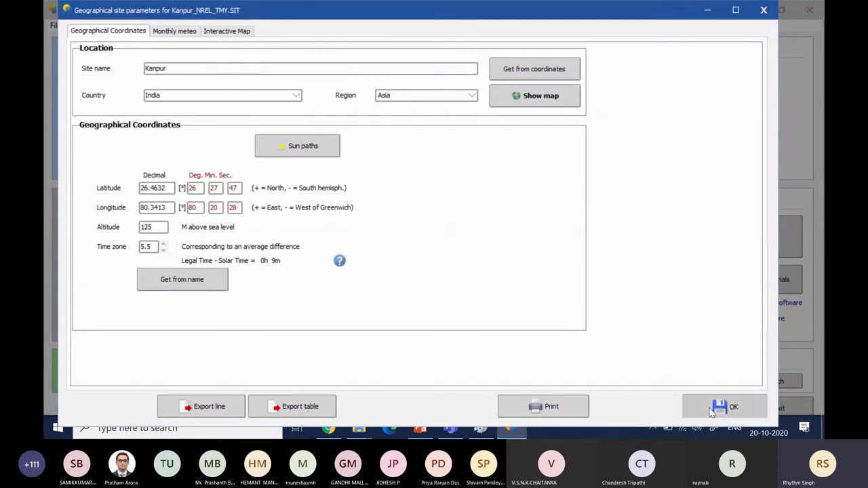
# Step: Set the orientation's plane tilt to 26° and consult the Orientation slide in PowerPoint before returning to PVsyst
pyautogui.click(122, 289)
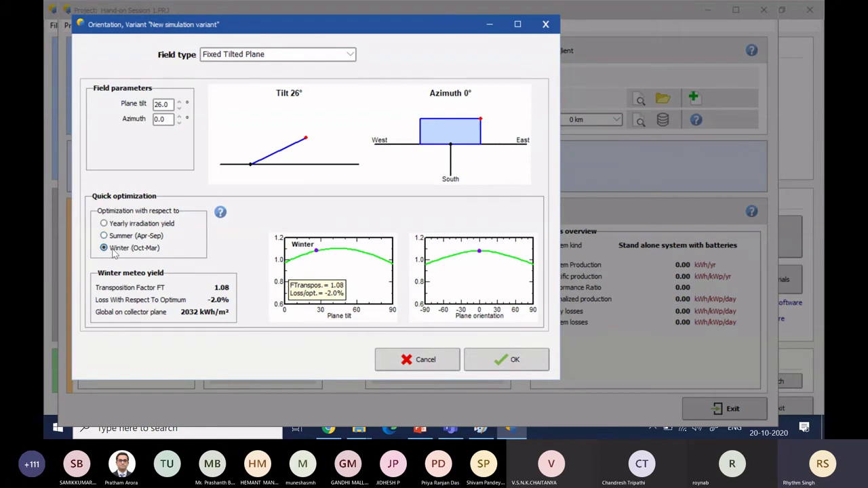
pyautogui.hotkey('alt', 'Tab')
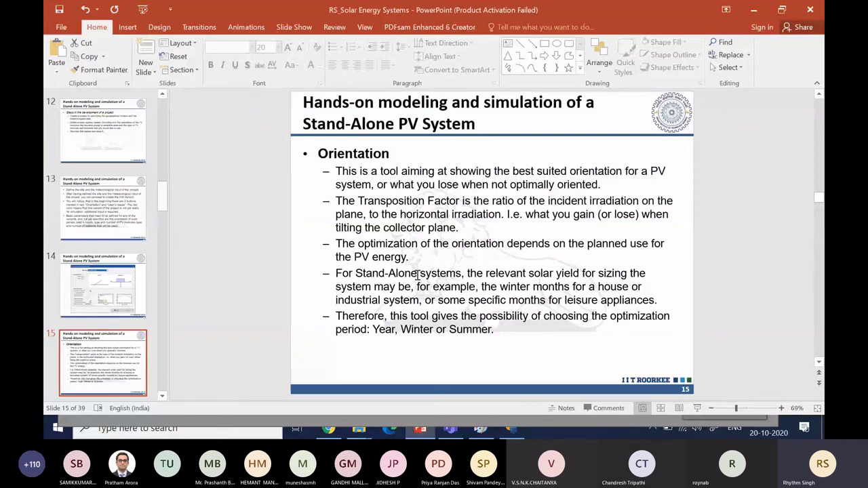
pyautogui.hotkey('alt', 'Tab')
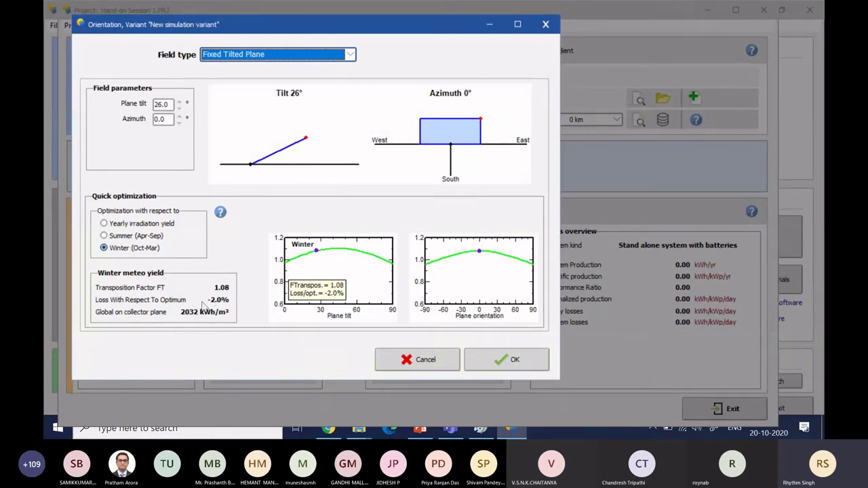
# Step: Compare the summer, yearly and winter optimization results, consult the Orientation slide again and leave the orientation without saving
pyautogui.click(104, 236)
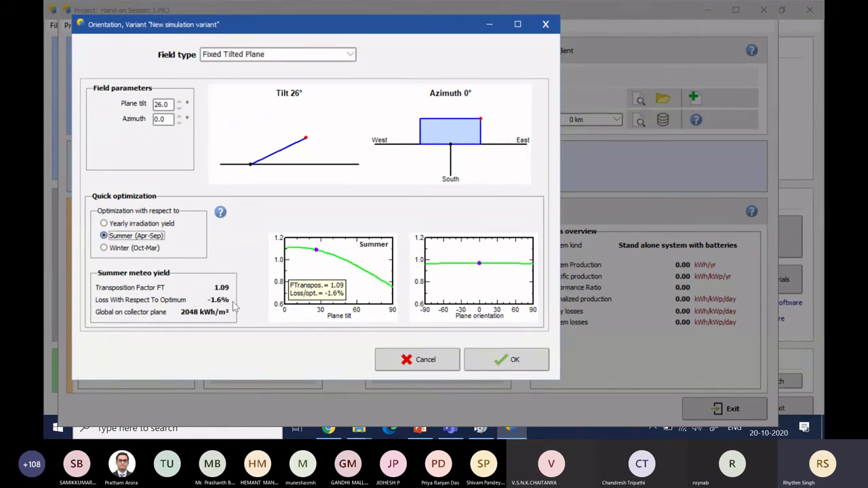
pyautogui.click(105, 225)
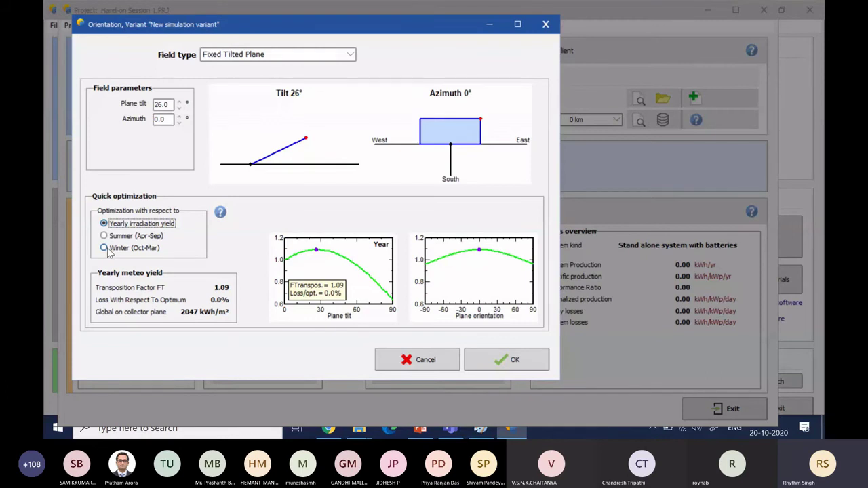
pyautogui.click(105, 238)
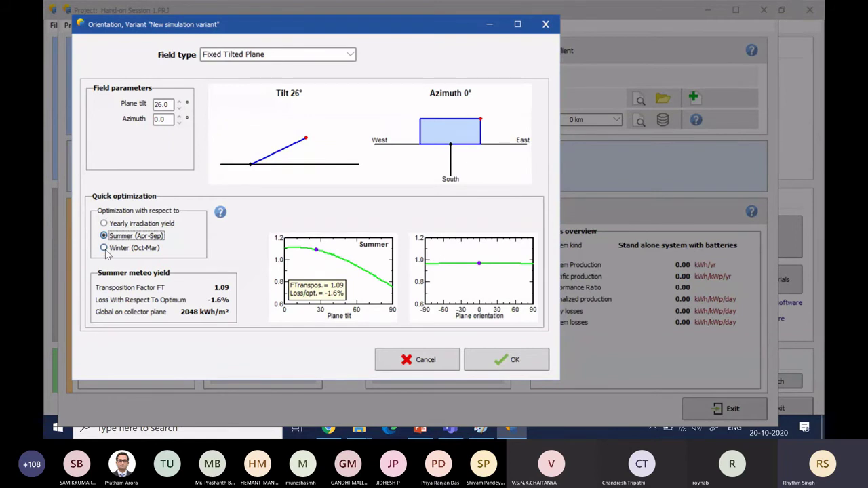
pyautogui.click(105, 248)
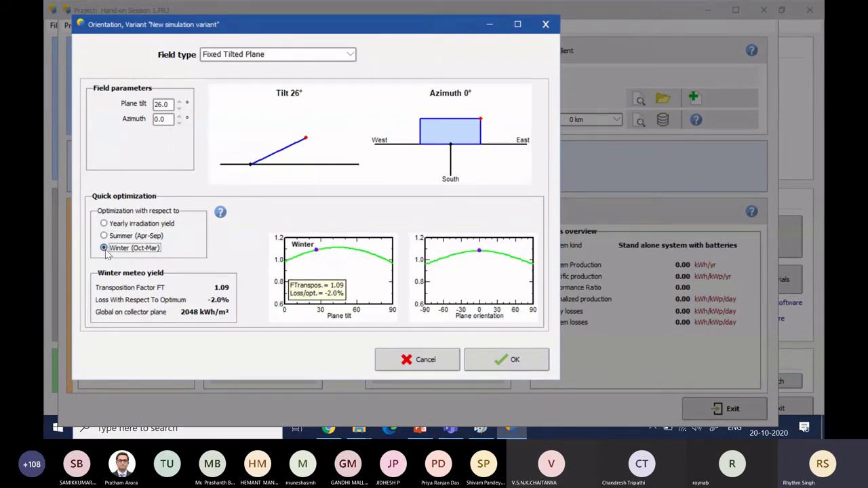
pyautogui.click(104, 225)
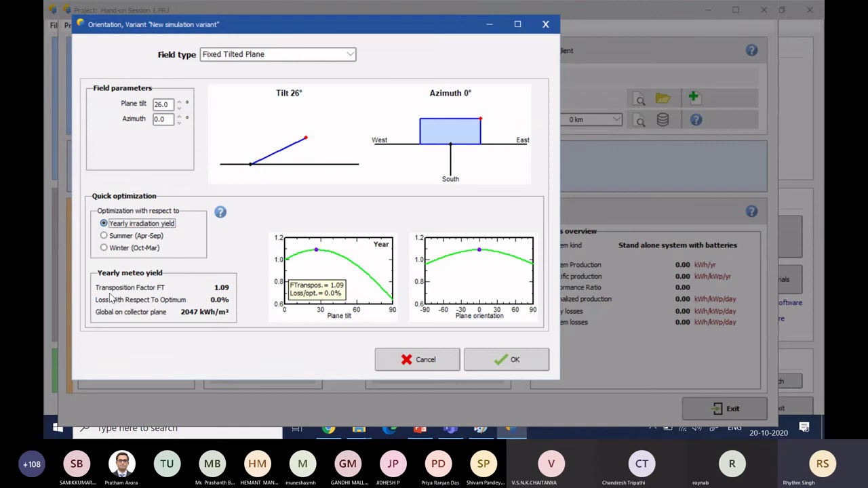
pyautogui.hotkey('alt', 'Tab')
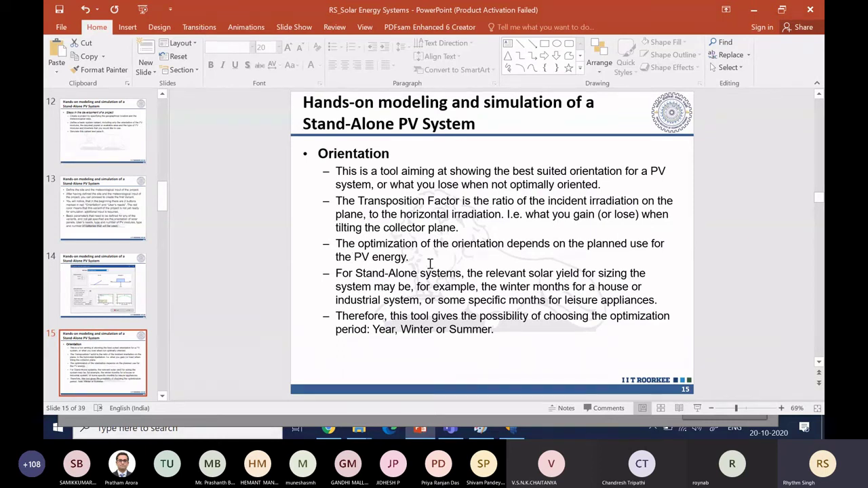
pyautogui.hotkey('alt', 'Tab')
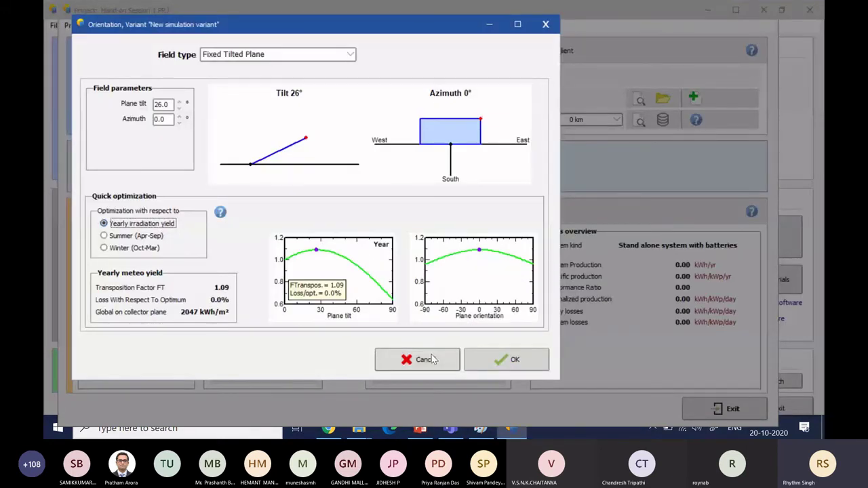
pyautogui.click(432, 360)
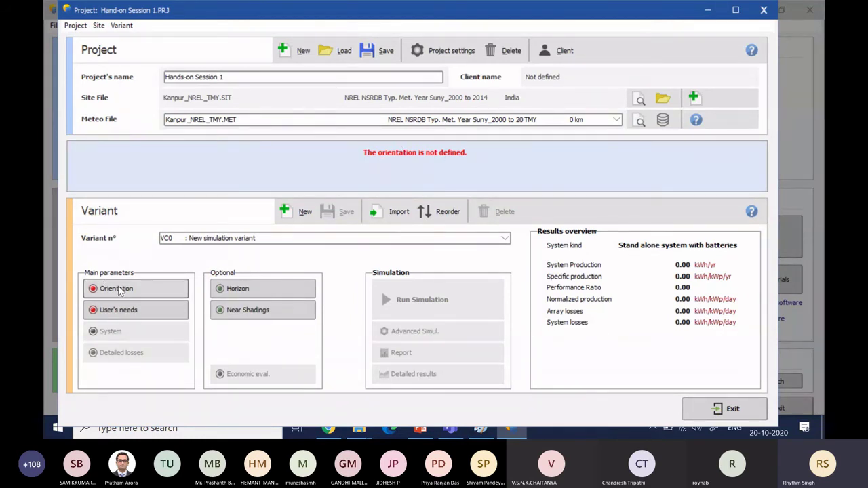
# Step: Reopen the variant's orientation, set the plane tilt to 26° and optimize with respect to yearly irradiation yield
pyautogui.click(117, 289)
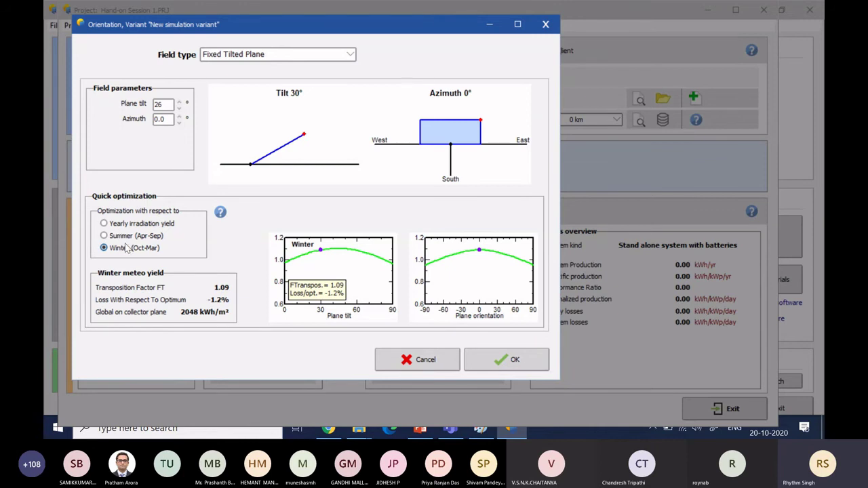
pyautogui.click(105, 226)
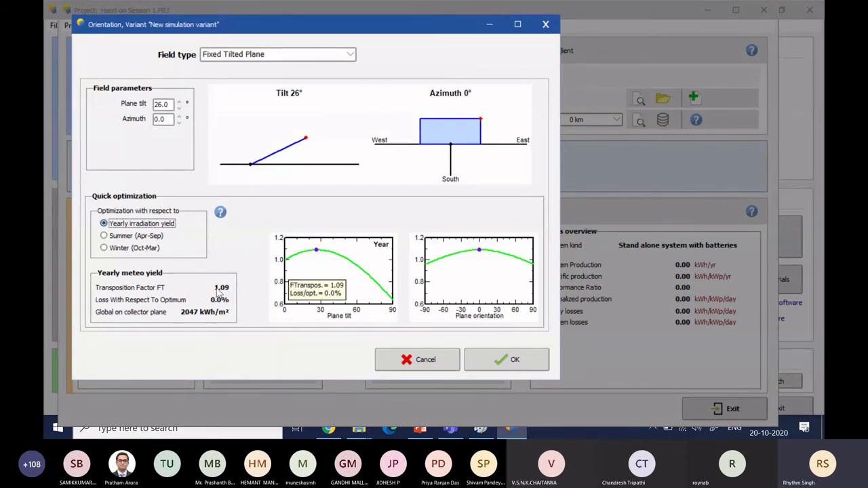
# Step: Compare the transposition factor and loss with respect to optimum for the summer, winter and yearly periods
pyautogui.click(105, 238)
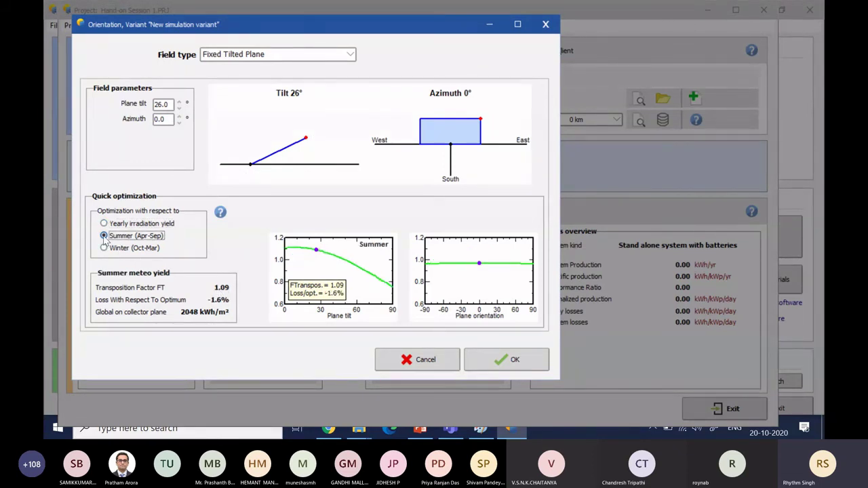
pyautogui.click(105, 247)
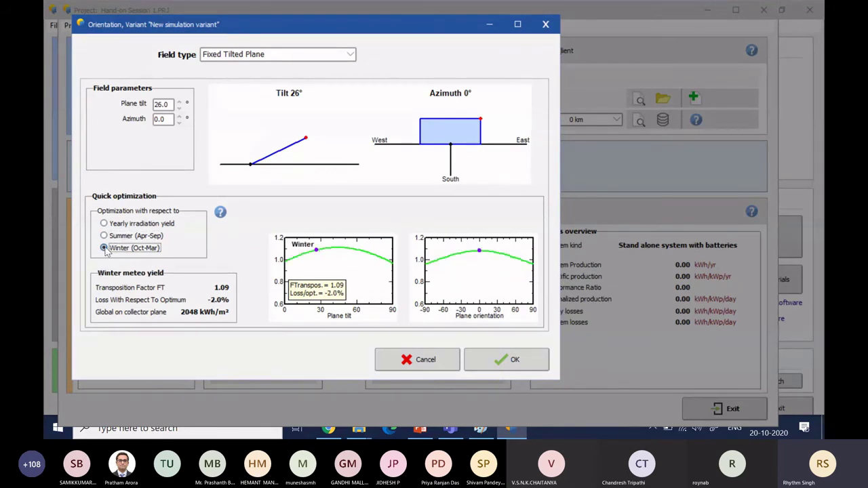
pyautogui.click(104, 236)
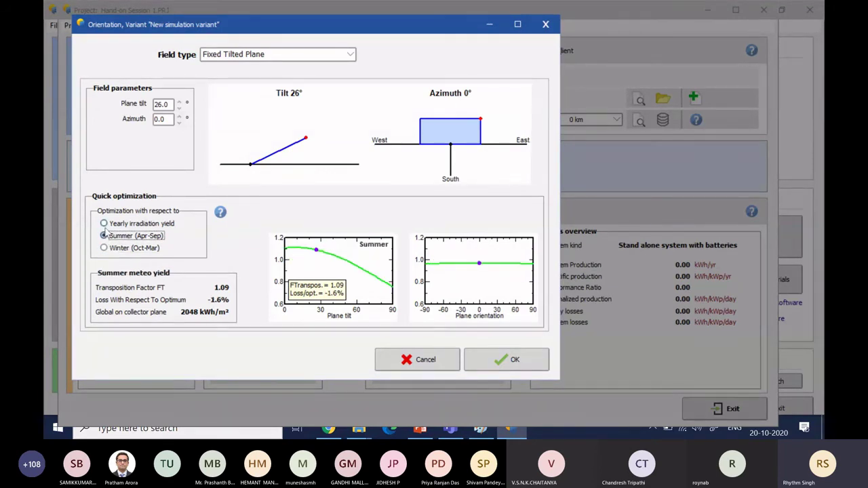
pyautogui.click(105, 224)
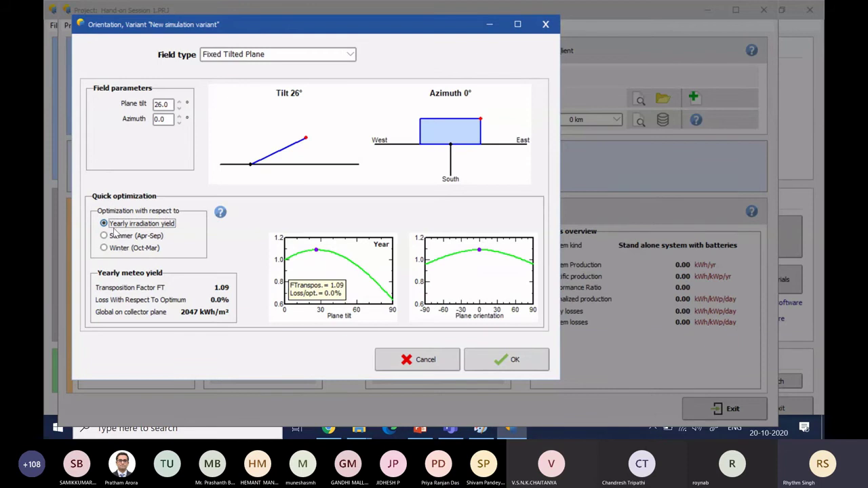
pyautogui.click(105, 236)
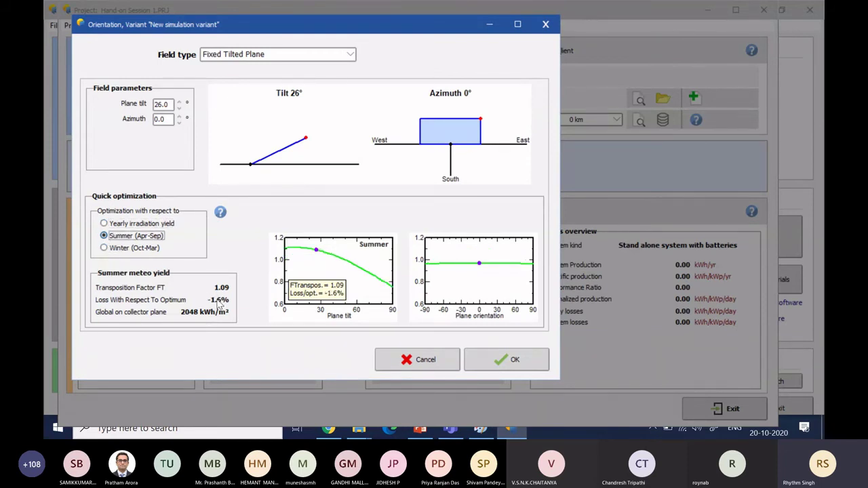
pyautogui.click(103, 249)
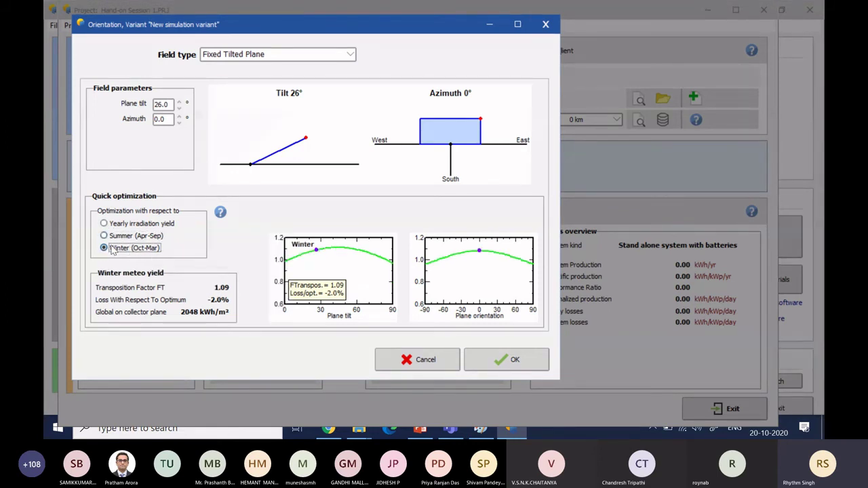
# Step: Select Yearly irradiation yield as the optimization period and accept the fixed-plane orientation with 26° tilt and 0° azimuth
pyautogui.click(105, 225)
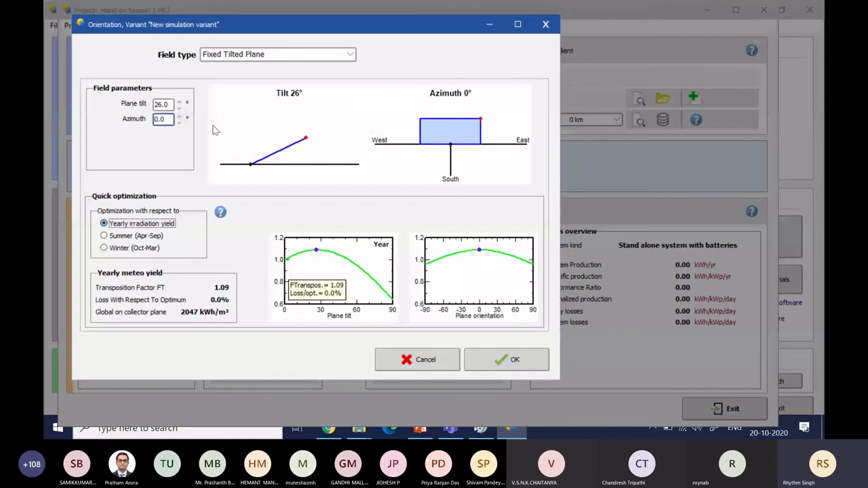
pyautogui.click(164, 105)
pyautogui.click(496, 359)
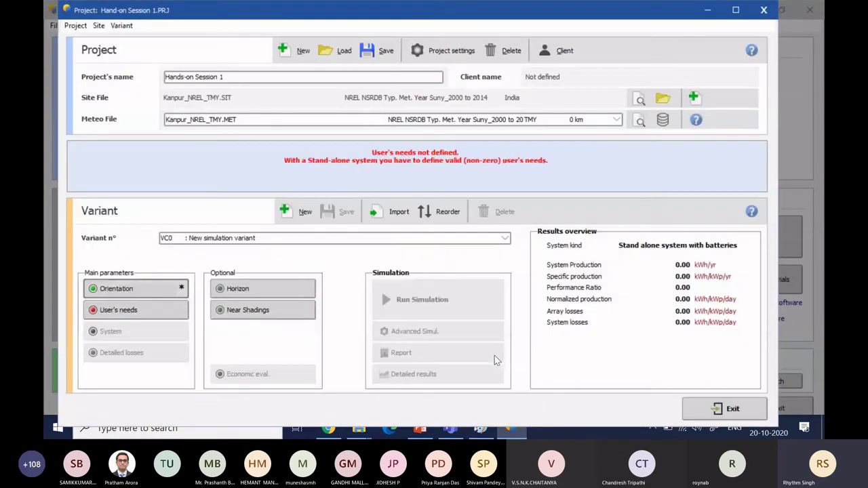
pyautogui.click(105, 287)
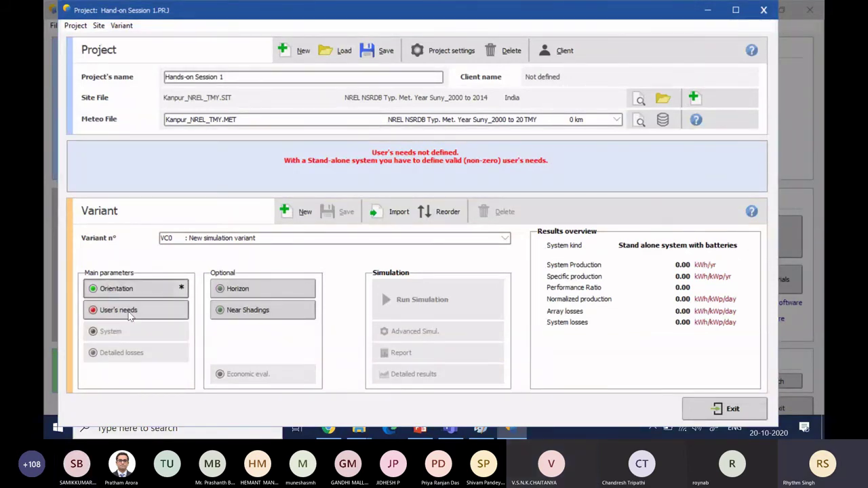
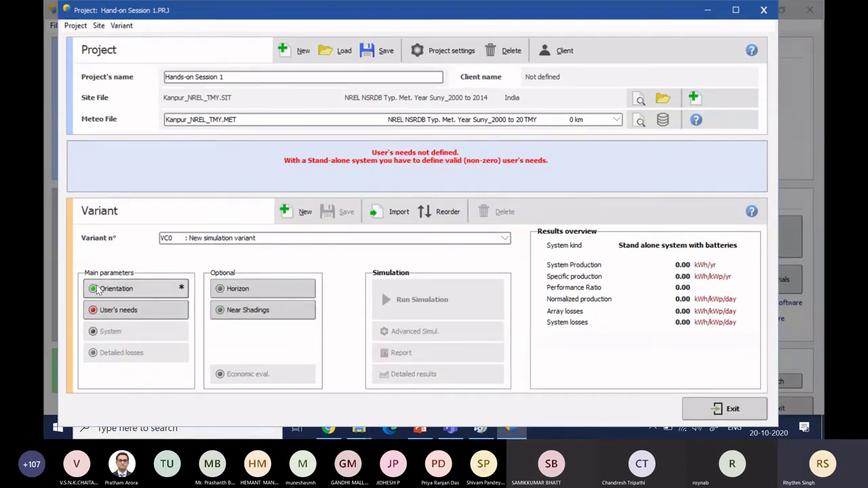
# Step: Consult the User's needs slide in PowerPoint and open the variant's user's needs definition in PVsyst
pyautogui.click(118, 293)
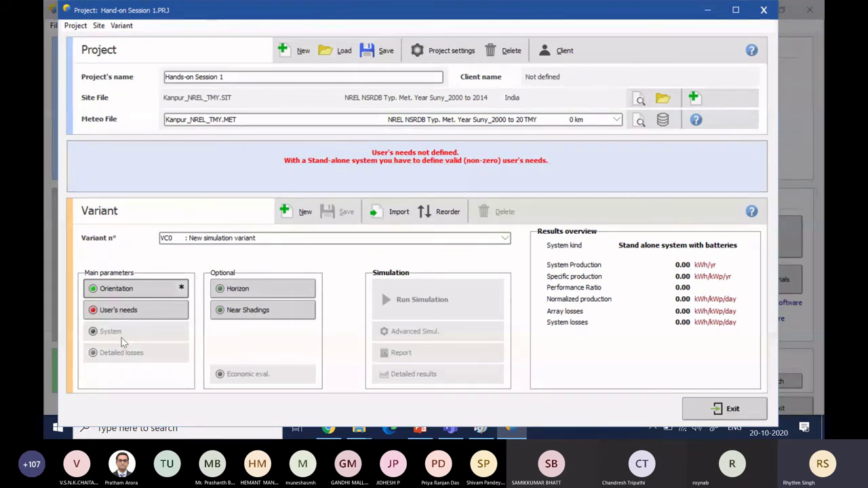
pyautogui.hotkey('alt', 'Tab')
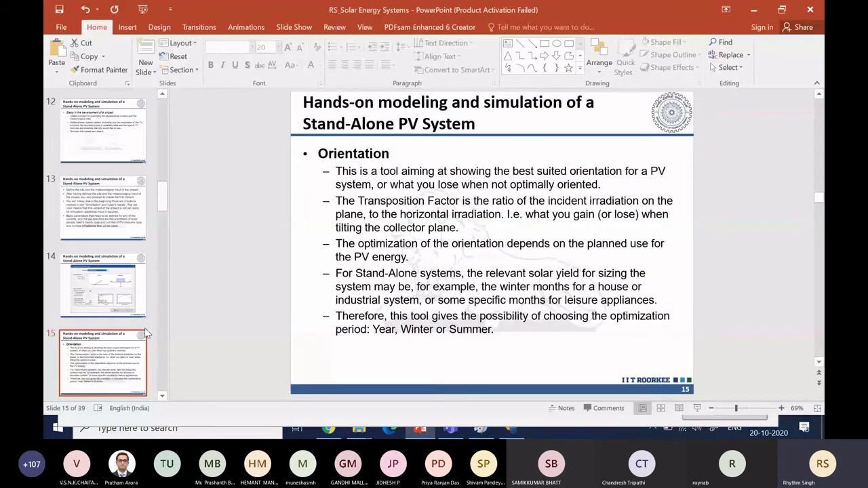
pyautogui.scroll(-1, 145, 334)
pyautogui.press('Down')
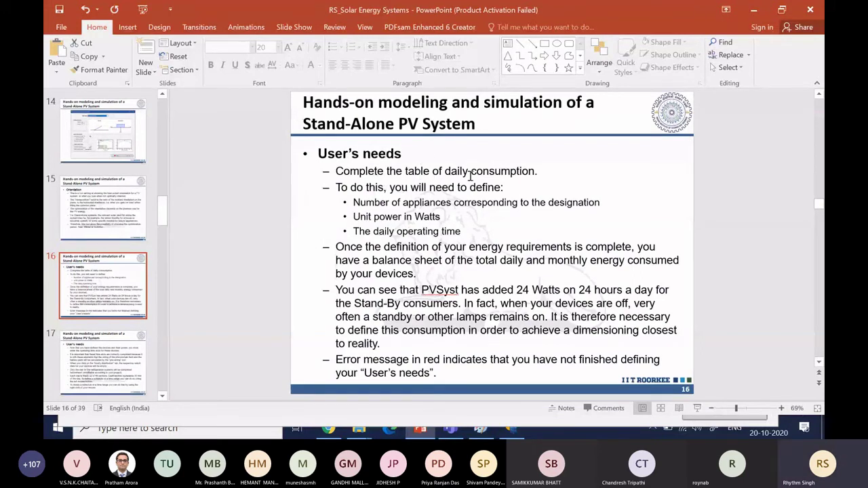
pyautogui.hotkey('alt', 'Tab')
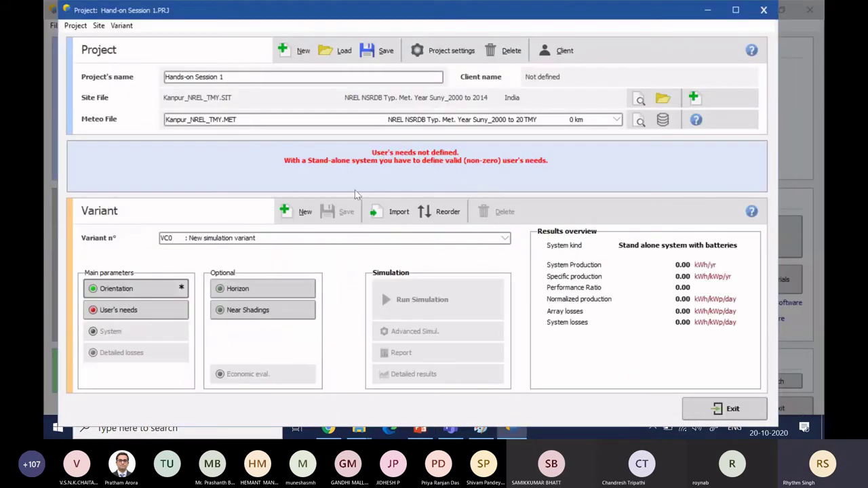
pyautogui.click(149, 309)
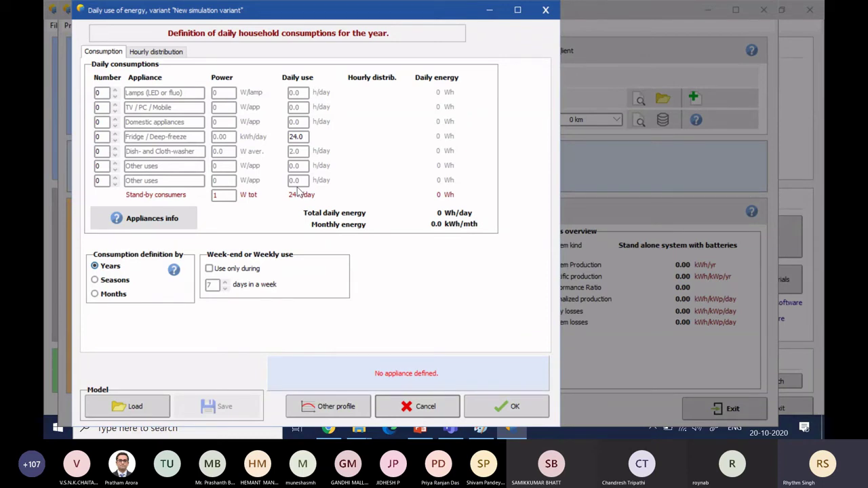
pyautogui.click(300, 136)
pyautogui.click(100, 92)
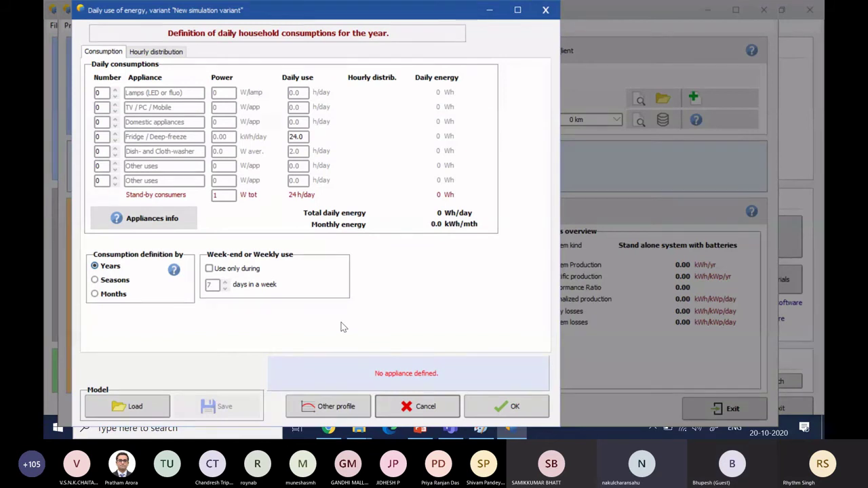
# Step: Check the lobby of the Teams meeting and return to the daily consumptions table in PVsyst
pyautogui.hotkey('alt', 'Tab')
pyautogui.hotkey('alt', 'Tab')
pyautogui.hotkey('alt', 'Tab')
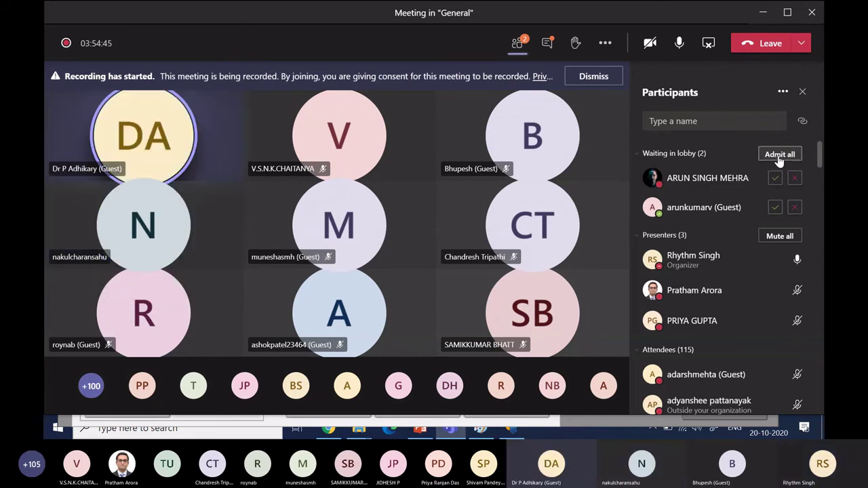
pyautogui.hotkey('alt', 'Tab')
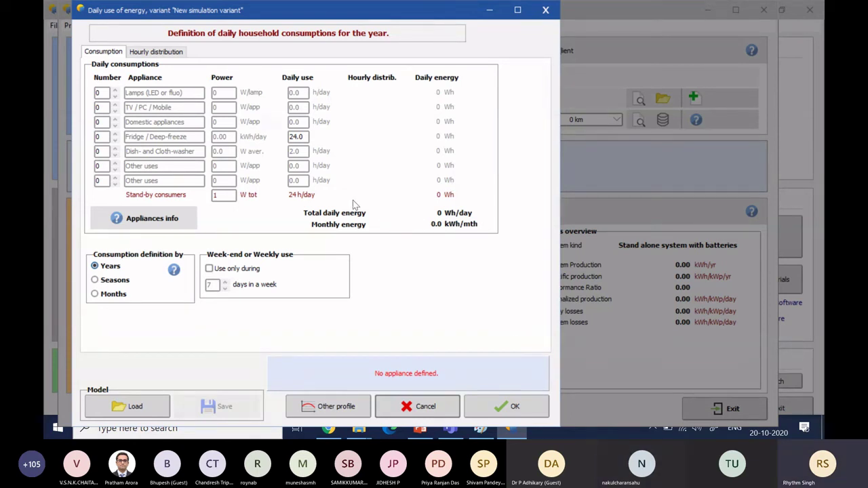
pyautogui.click(109, 93)
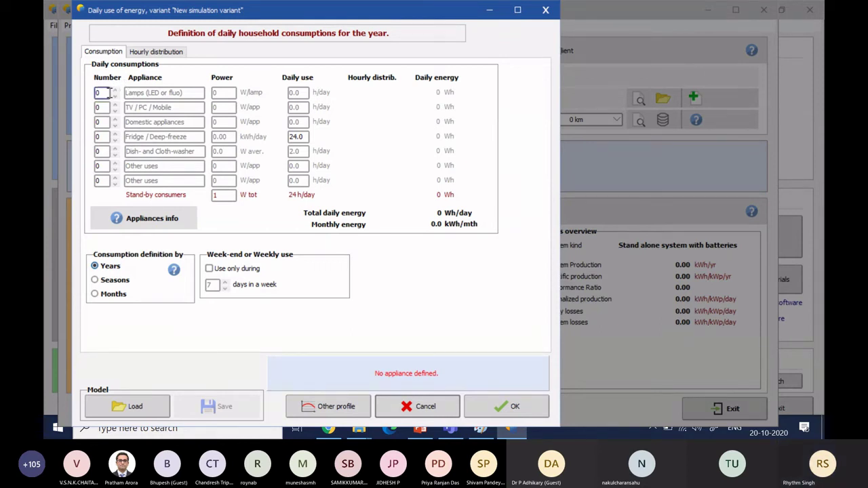
pyautogui.click(216, 153)
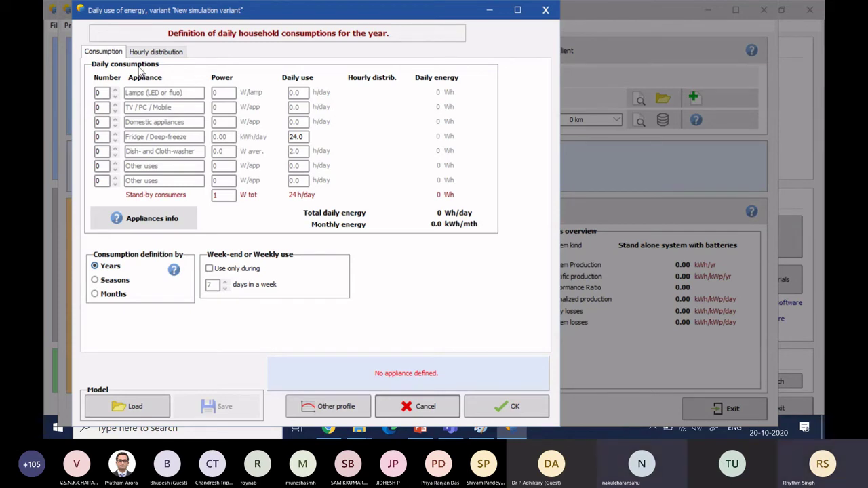
# Step: Look through the participant list of the Teams meeting for microphone status and return to PVsyst
pyautogui.hotkey('alt', 'Tab')
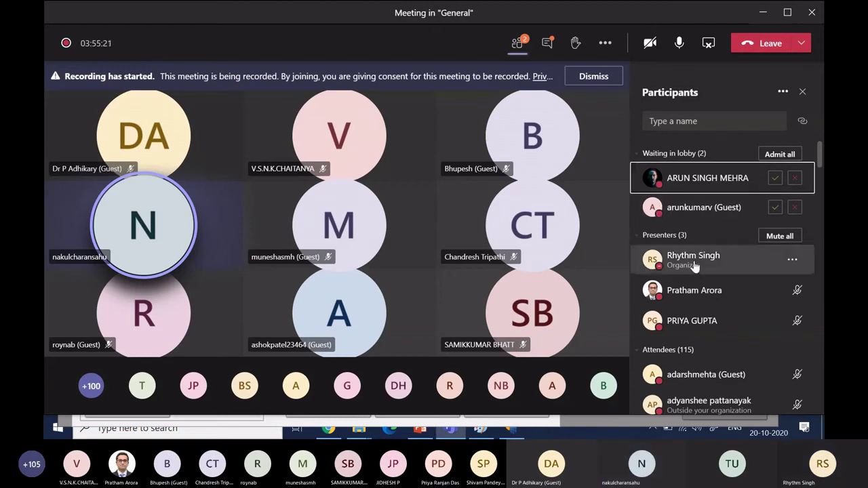
pyautogui.scroll(-10, 692, 264)
pyautogui.scroll(-10, 695, 270)
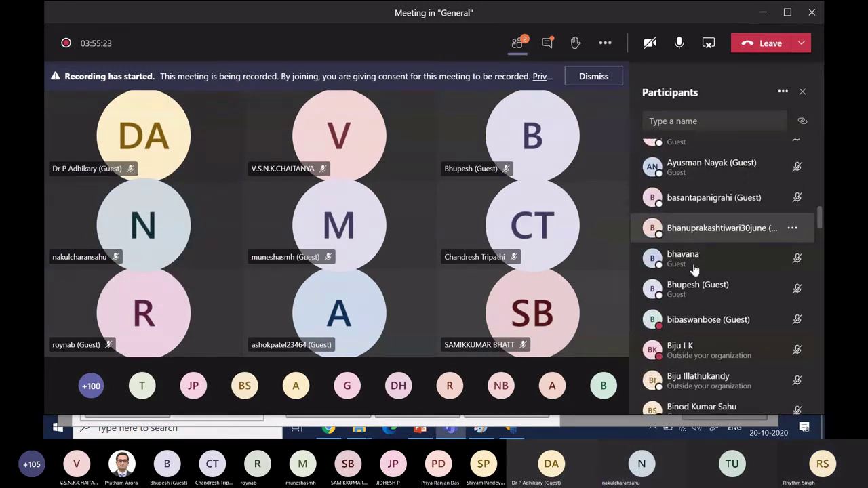
pyautogui.scroll(-10, 696, 236)
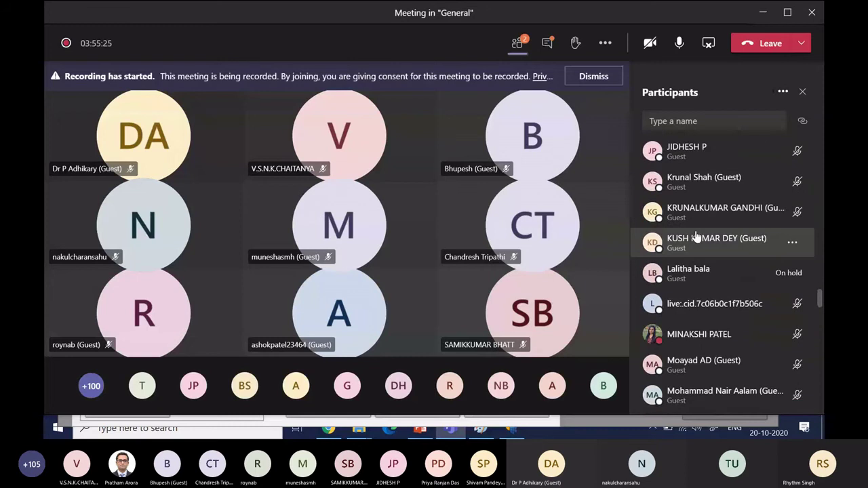
pyautogui.scroll(-8, 697, 235)
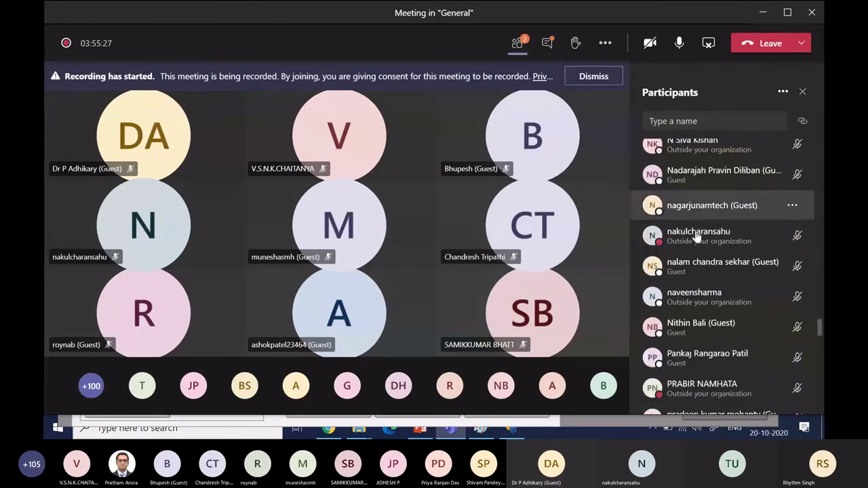
pyautogui.scroll(2, 696, 236)
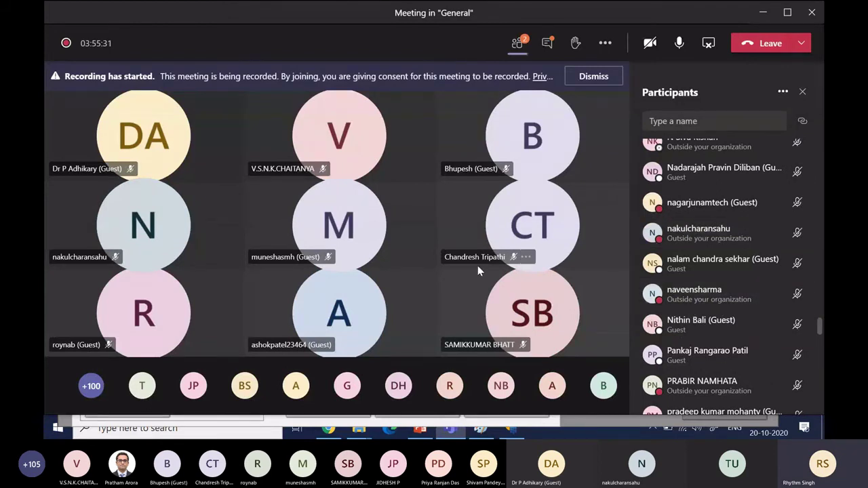
pyautogui.hotkey('alt', 'Tab')
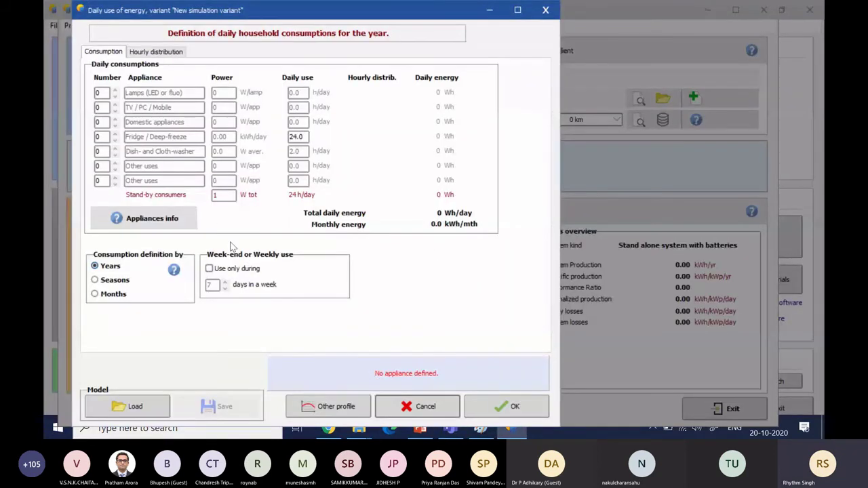
# Step: Define the lamps' daily consumption as 4 lamps of 7 W each, used 5 h/day
pyautogui.click(224, 195)
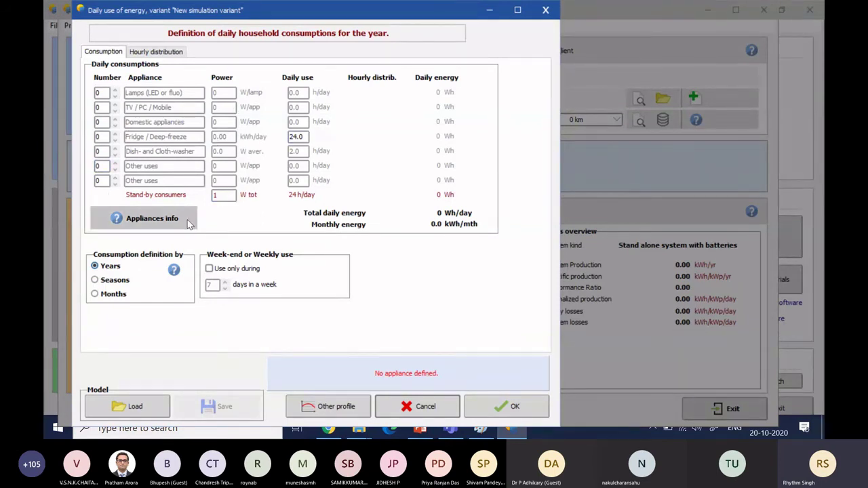
pyautogui.click(114, 108)
pyautogui.click(102, 92)
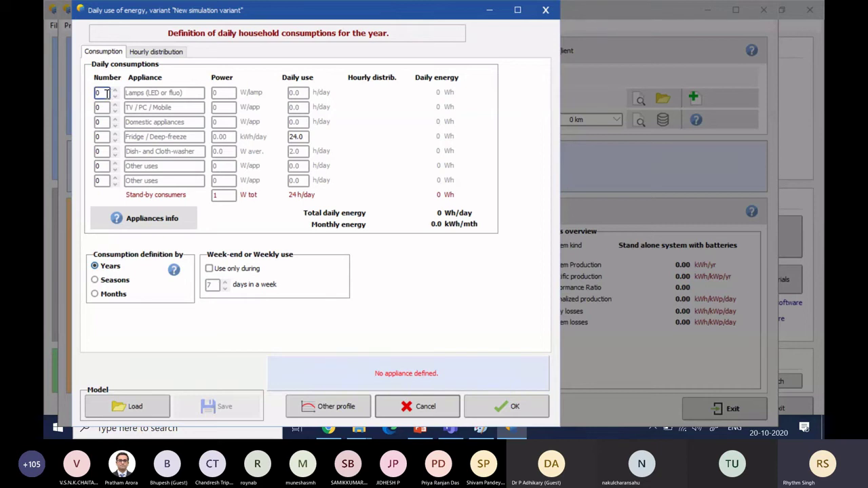
pyautogui.click(104, 93)
pyautogui.moveTo(104, 94); pyautogui.dragTo(93, 96)
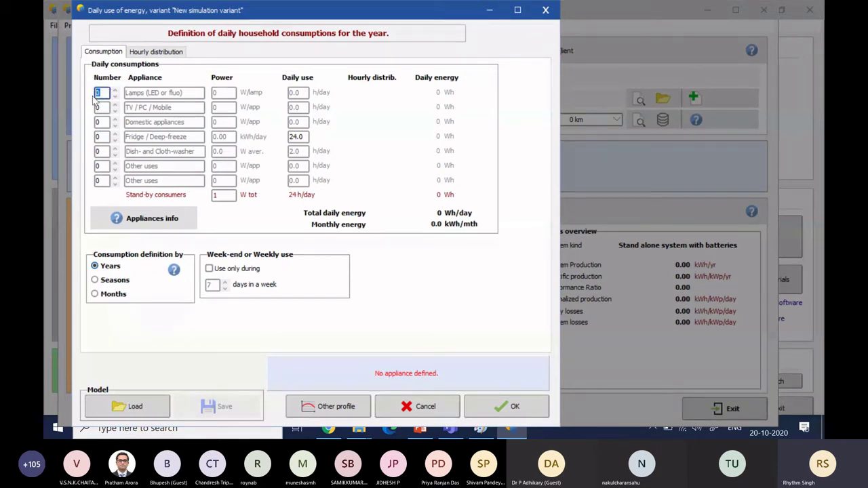
pyautogui.write('4')
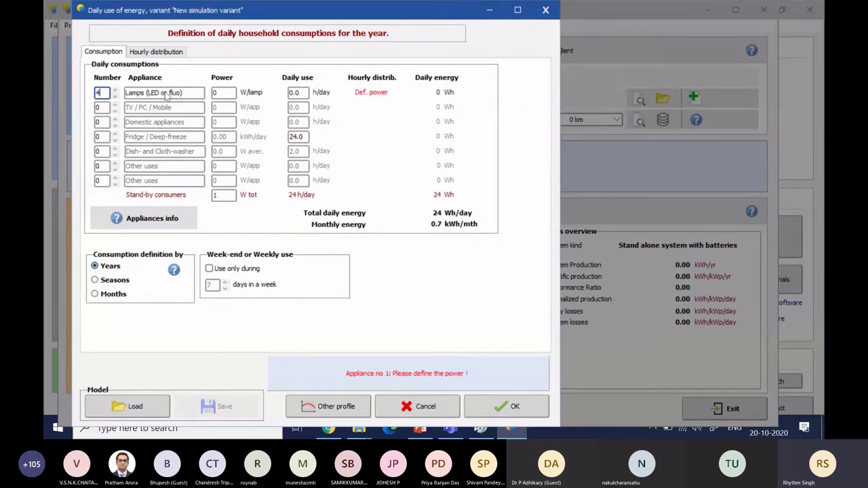
pyautogui.click(215, 93)
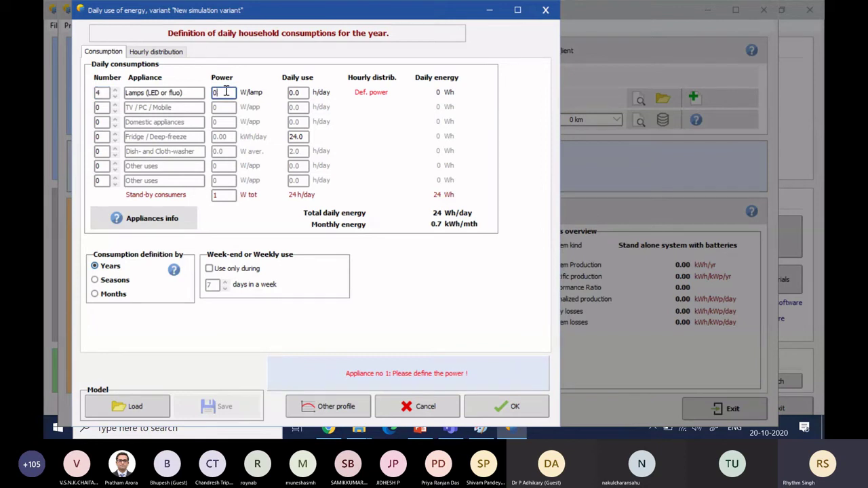
pyautogui.doubleClick(215, 93)
pyautogui.click(301, 93)
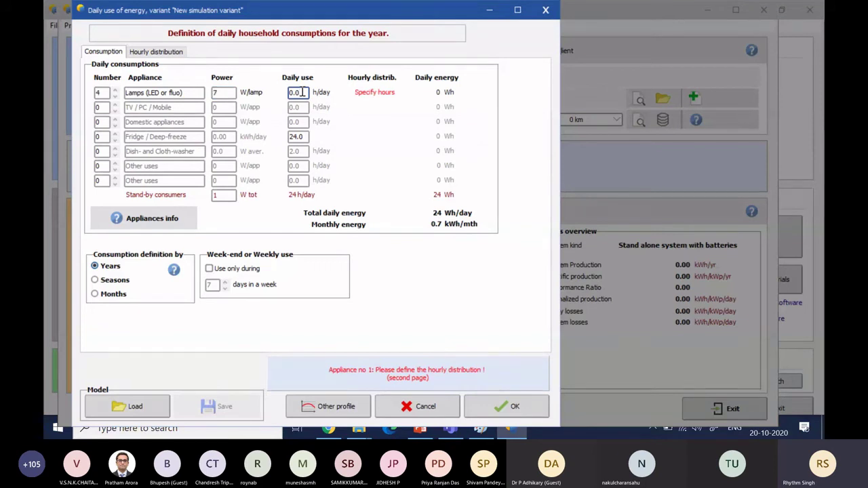
pyautogui.moveTo(301, 93); pyautogui.dragTo(278, 99)
pyautogui.write('5')
pyautogui.click(373, 134)
# Step: Define the TV / PC / Mobile consumption as 2 appliances of 50 W each, used 4 h/day
pyautogui.click(107, 108)
pyautogui.doubleClick(106, 107)
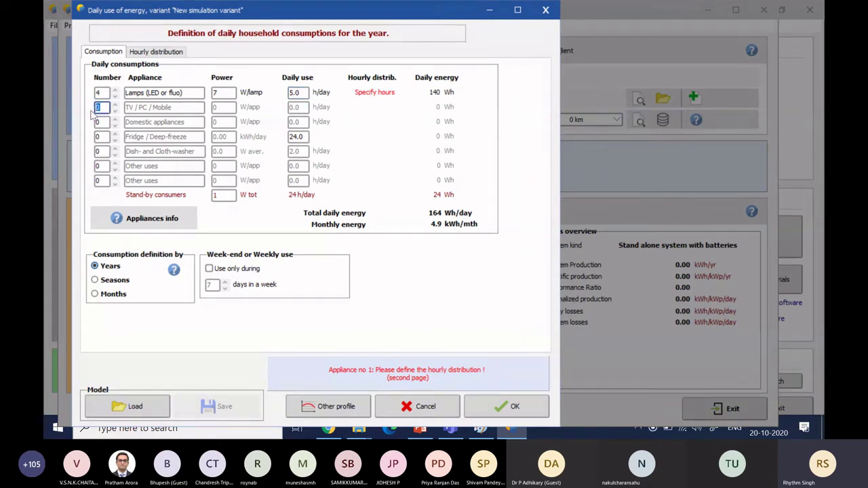
pyautogui.write('2')
pyautogui.click(164, 107)
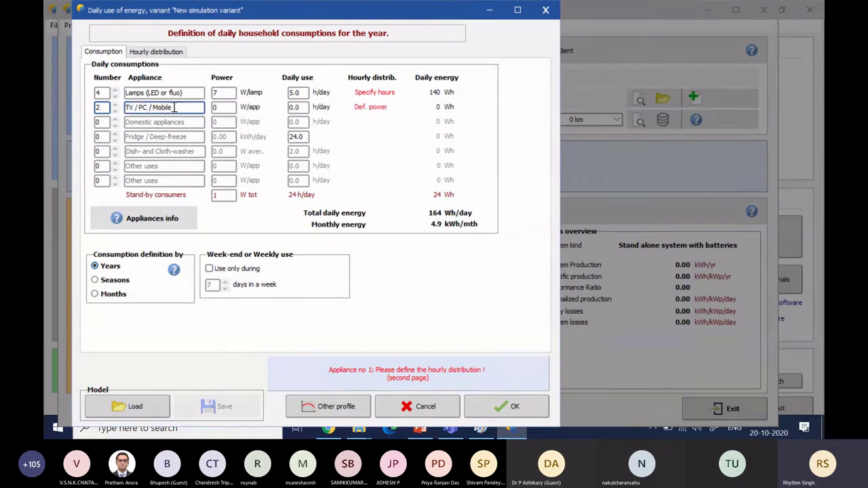
pyautogui.click(223, 107)
pyautogui.moveTo(222, 108); pyautogui.dragTo(213, 111)
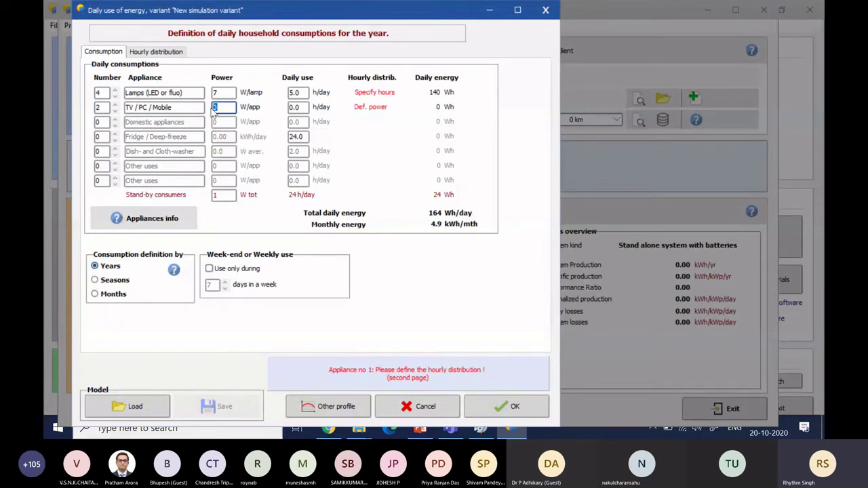
pyautogui.write('50')
pyautogui.click(298, 106)
pyautogui.click(302, 107)
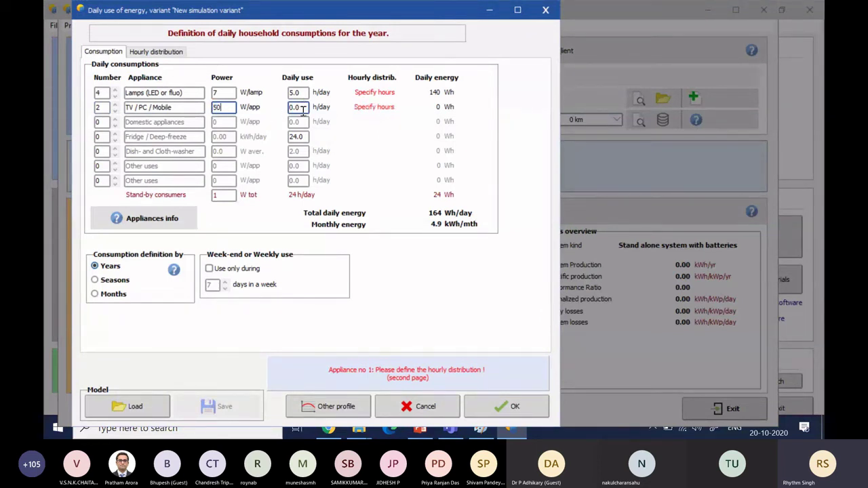
pyautogui.moveTo(303, 108); pyautogui.dragTo(289, 115)
pyautogui.write('4')
pyautogui.press('Return')
# Step: Define the domestic appliances' consumption as 3 appliances of 60 W each, used 3 h/day
pyautogui.click(103, 122)
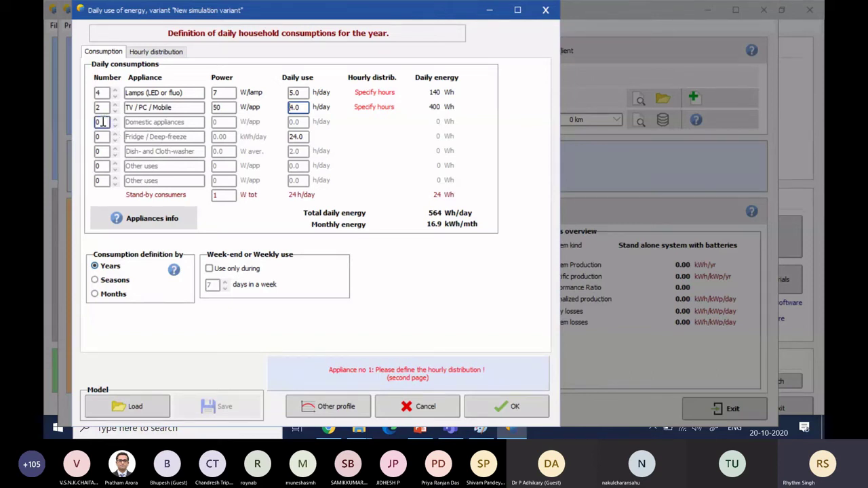
pyautogui.moveTo(102, 122); pyautogui.dragTo(81, 128)
pyautogui.write('3')
pyautogui.click(228, 122)
pyautogui.moveTo(228, 123); pyautogui.dragTo(210, 122)
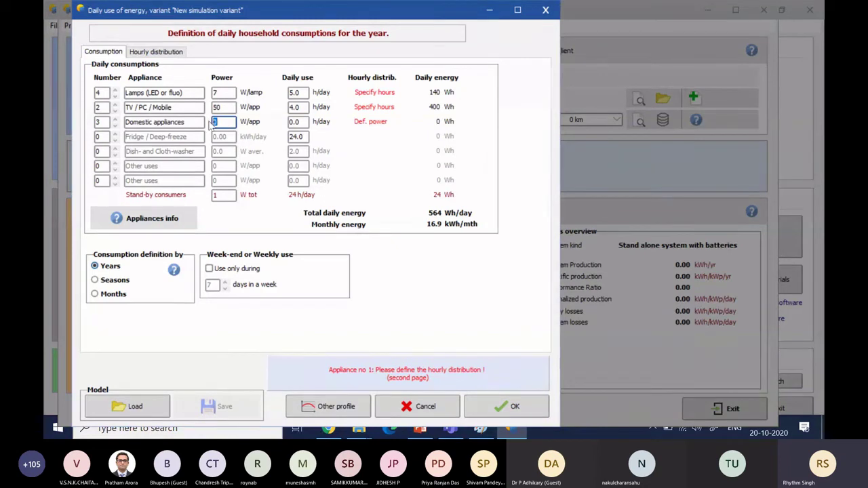
pyautogui.write('60')
pyautogui.click(304, 121)
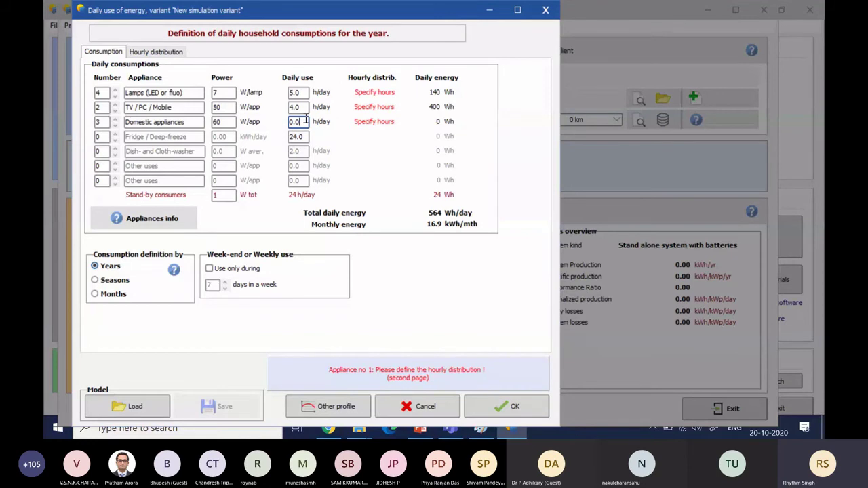
pyautogui.moveTo(305, 120); pyautogui.dragTo(278, 128)
pyautogui.write('3')
pyautogui.click(382, 150)
# Step: Define one Fridge / Deep-freeze with a consumption of 1.20 kWh/day
pyautogui.click(101, 137)
pyautogui.doubleClick(99, 137)
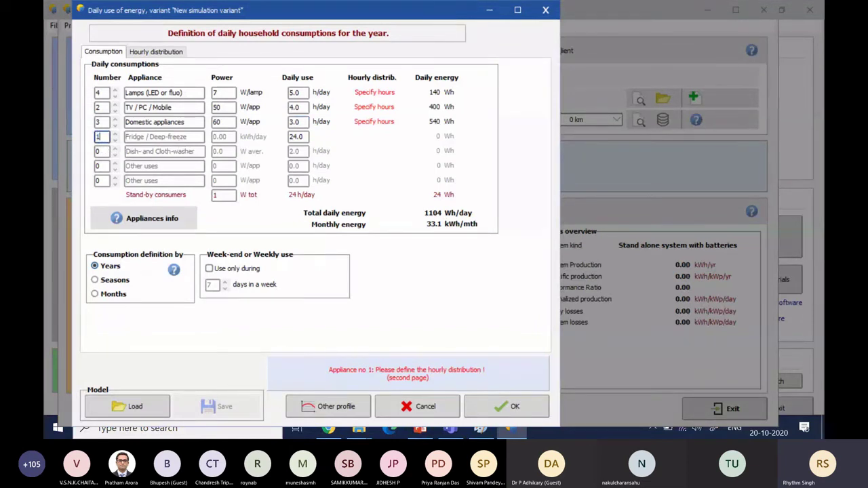
pyautogui.click(304, 136)
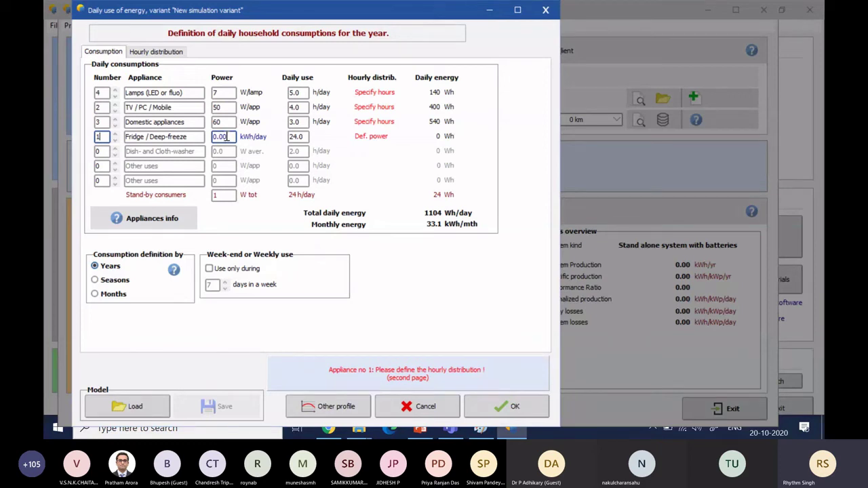
pyautogui.write('1')
pyautogui.press('BackSpace')
pyautogui.click(223, 137)
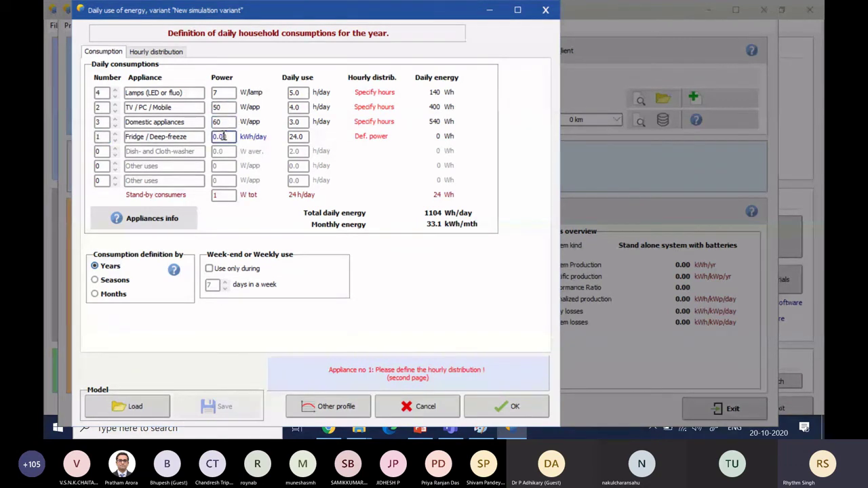
pyautogui.moveTo(231, 136); pyautogui.dragTo(212, 139)
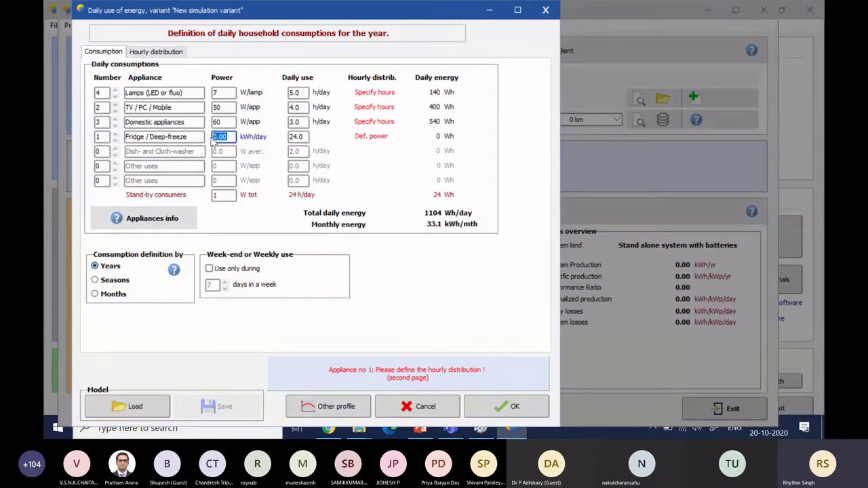
pyautogui.write('1.20')
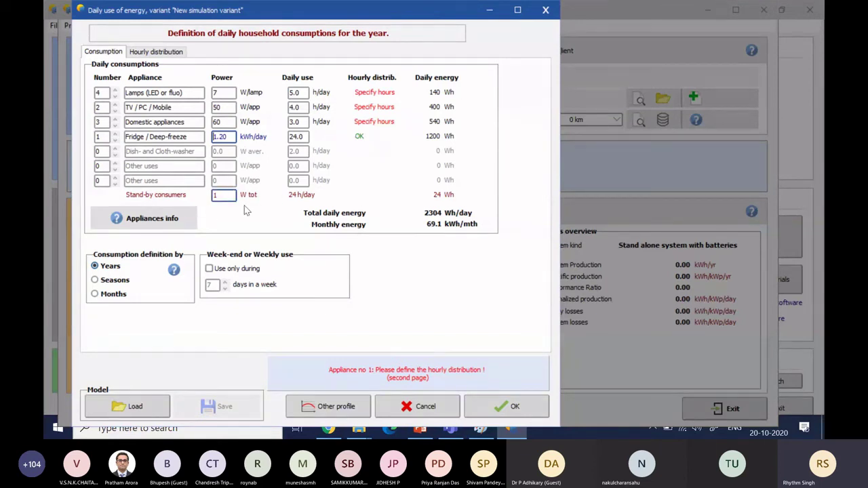
# Step: Set the stand-by consumers' total power to 2 W in the daily consumptions table
pyautogui.hotkey('alt', 'Tab')
pyautogui.hotkey('alt', 'Tab')
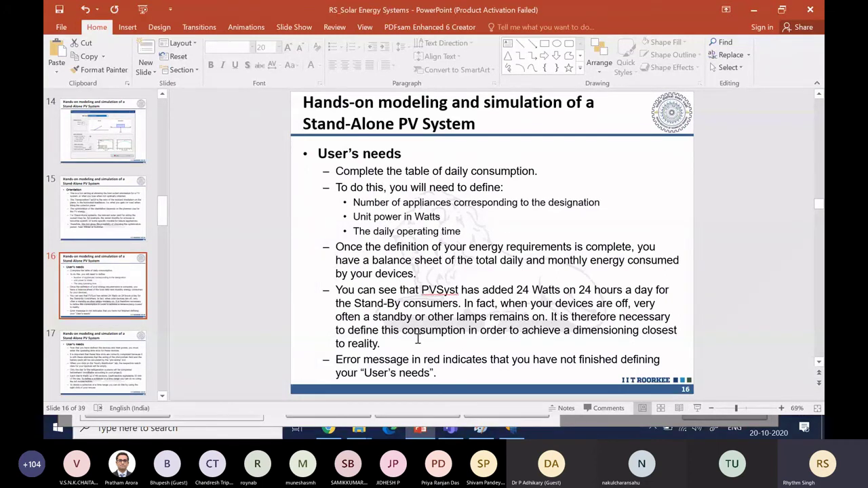
pyautogui.hotkey('alt', 'Tab')
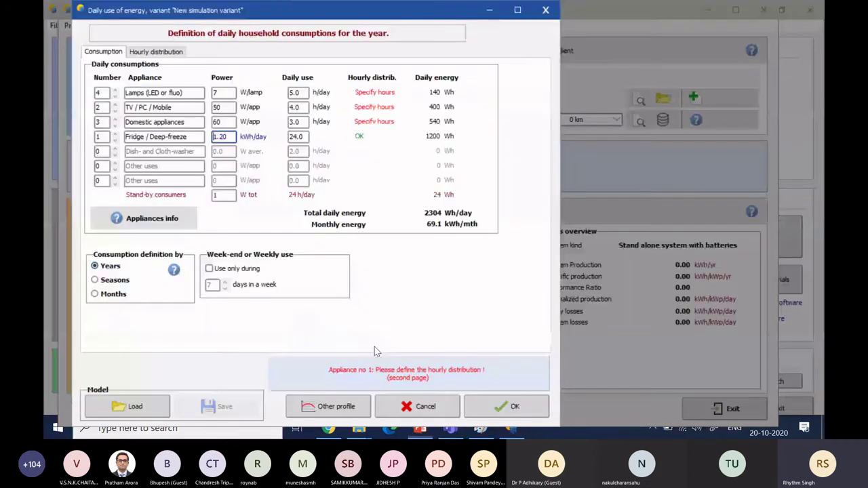
pyautogui.click(227, 195)
pyautogui.moveTo(227, 194); pyautogui.dragTo(214, 196)
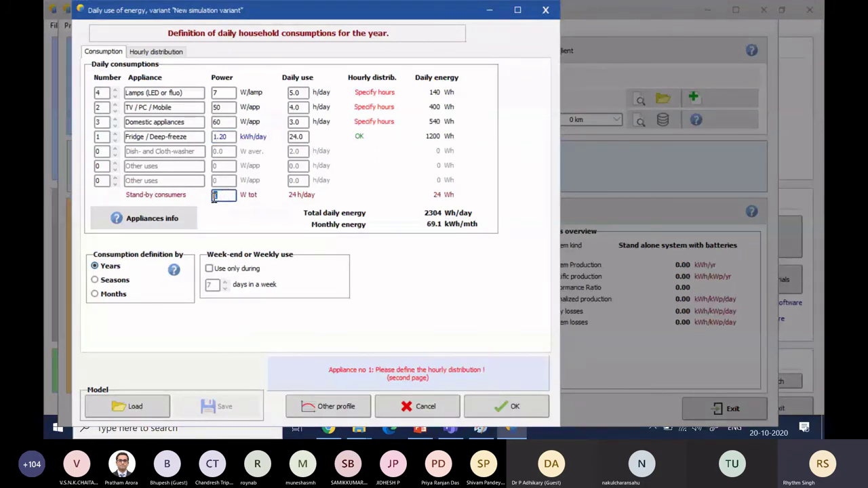
pyautogui.click(229, 196)
pyautogui.moveTo(229, 196); pyautogui.dragTo(216, 196)
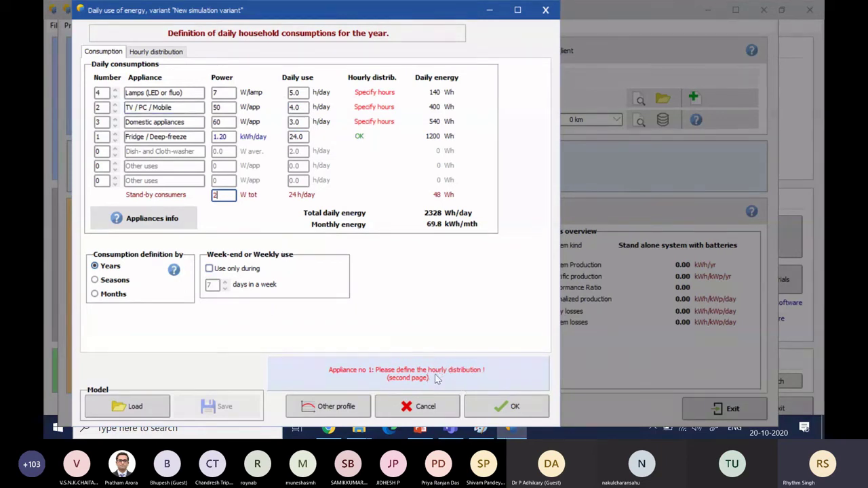
# Step: Open the hourly distribution dials and read slide 17 in PowerPoint on how to enter the devices' operating time slots
pyautogui.click(156, 54)
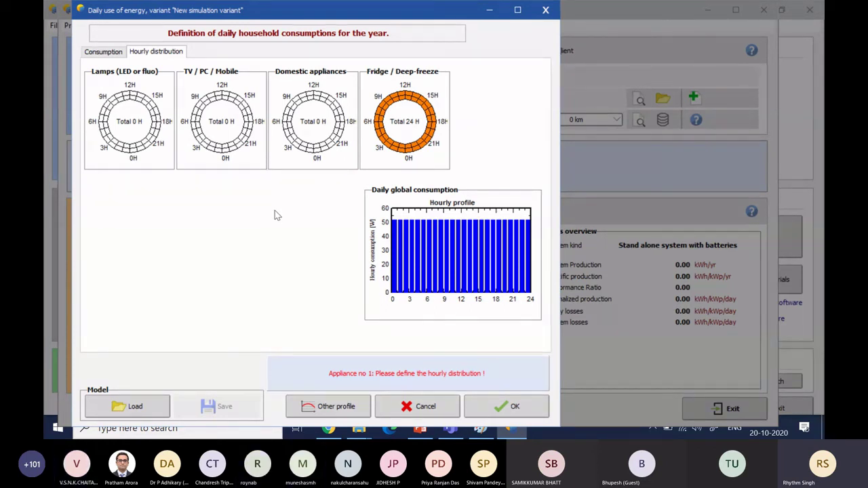
pyautogui.hotkey('alt', 'Tab')
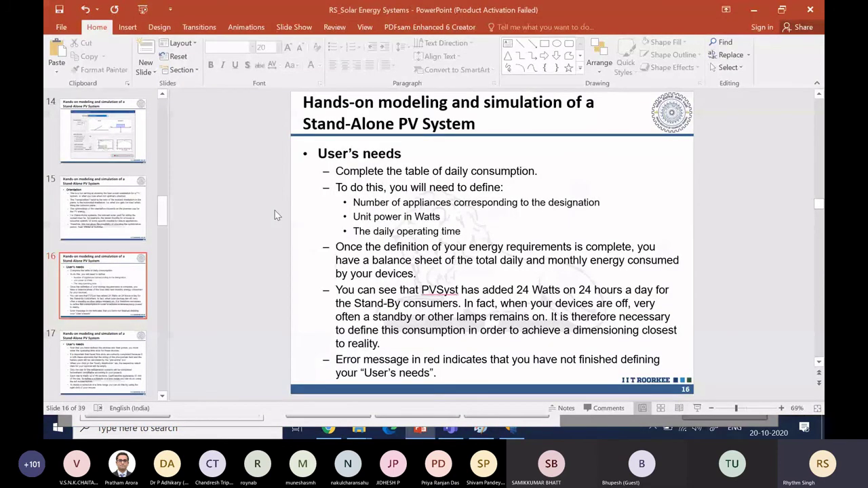
pyautogui.click(125, 359)
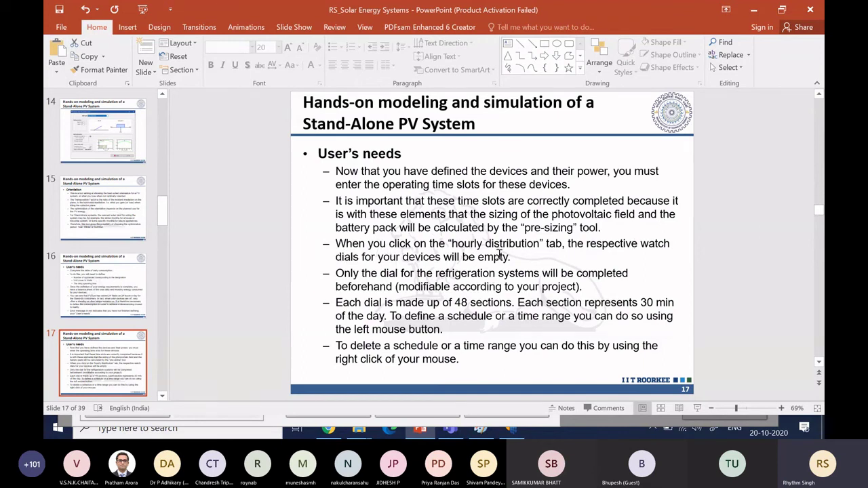
pyautogui.hotkey('alt', 'Tab')
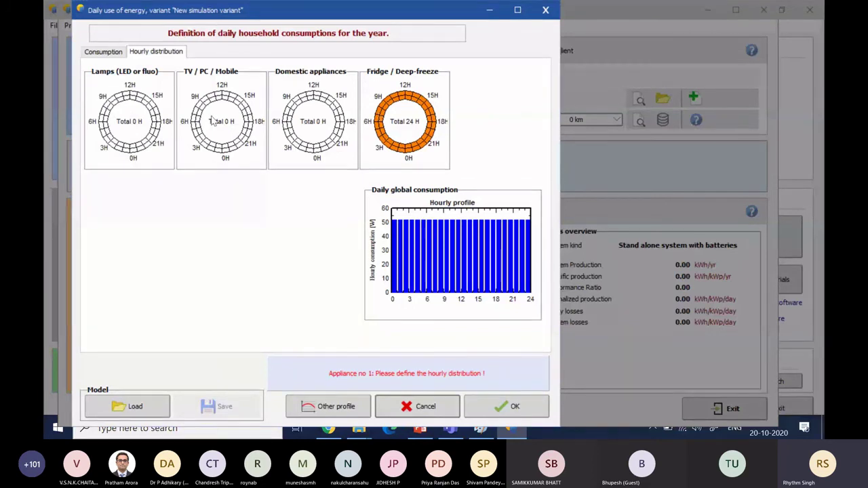
pyautogui.click(92, 55)
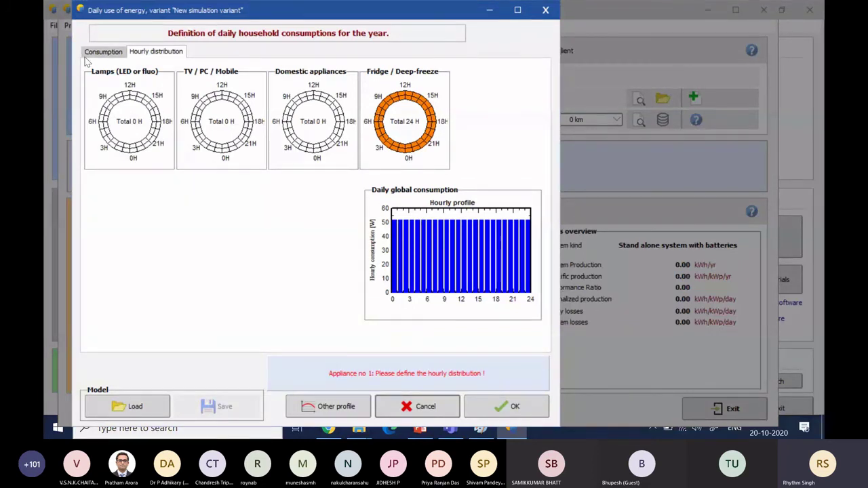
pyautogui.click(151, 107)
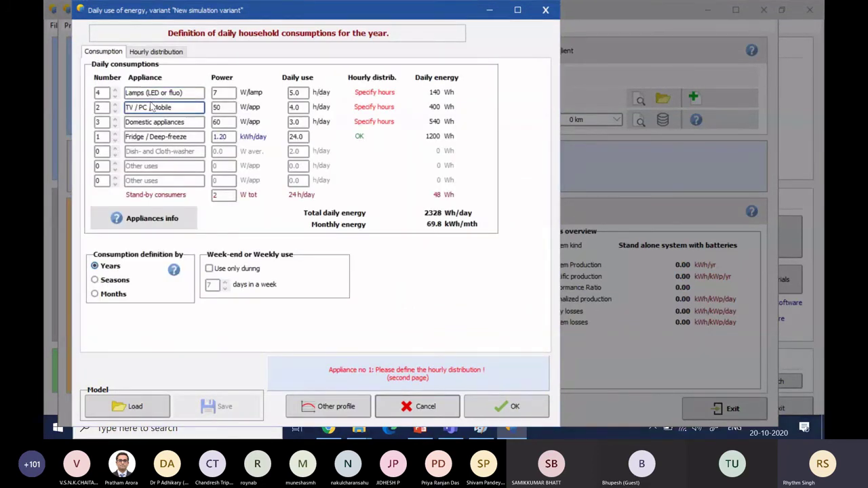
pyautogui.click(148, 51)
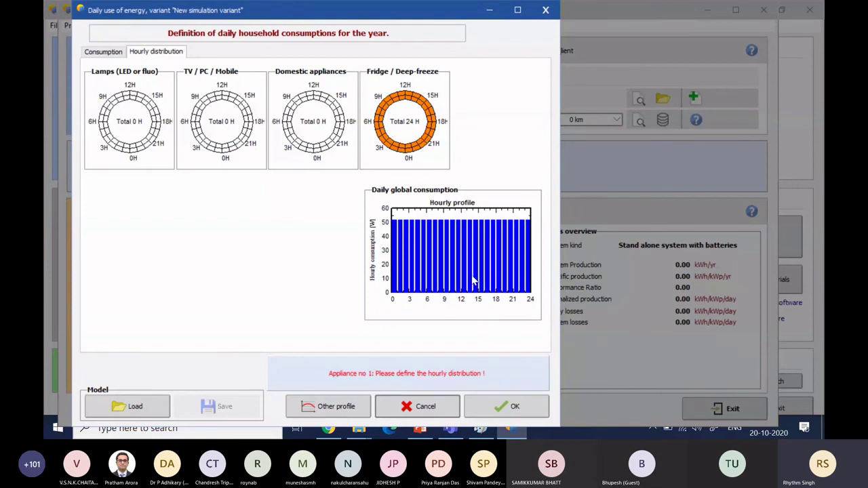
pyautogui.hotkey('alt', 'Tab')
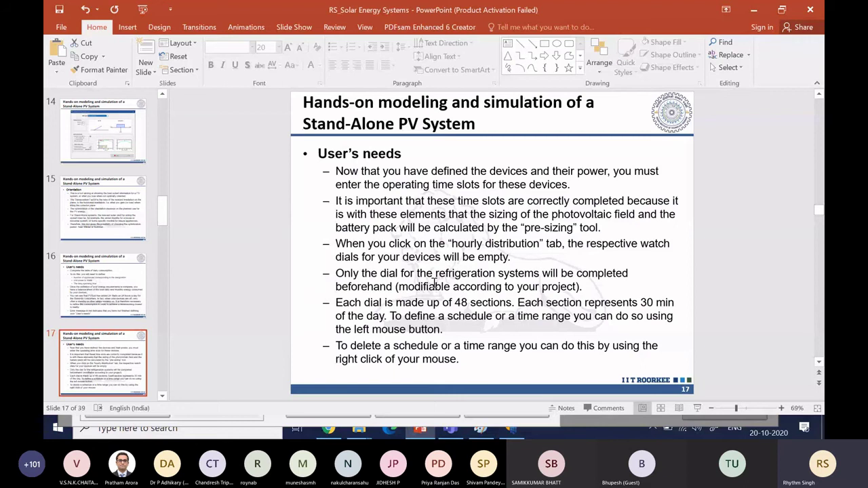
pyautogui.hotkey('alt', 'Tab')
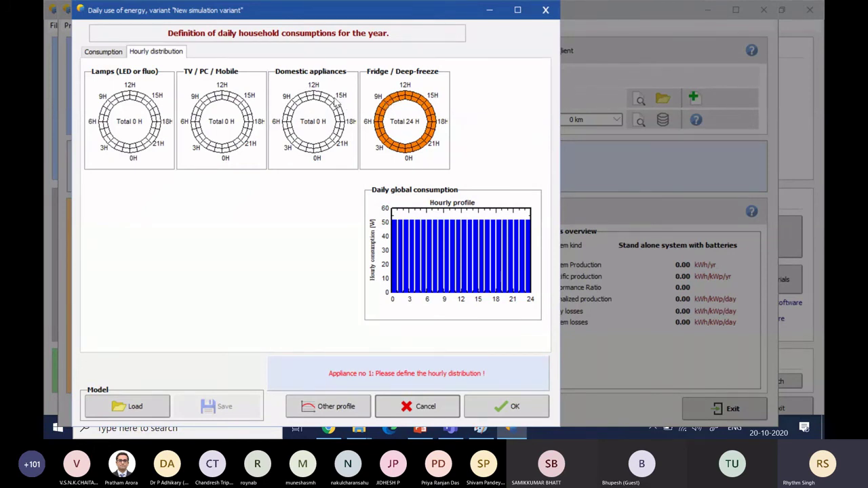
# Step: Try toggling a half-hour slot near 15H for the domestic appliances and the fridge's slots between 18 and 19 h, restoring both dials
pyautogui.click(332, 101)
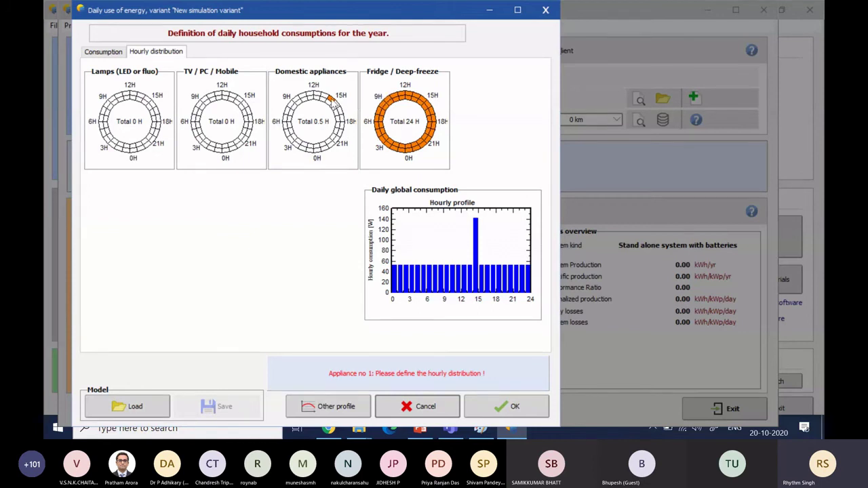
pyautogui.click(332, 102)
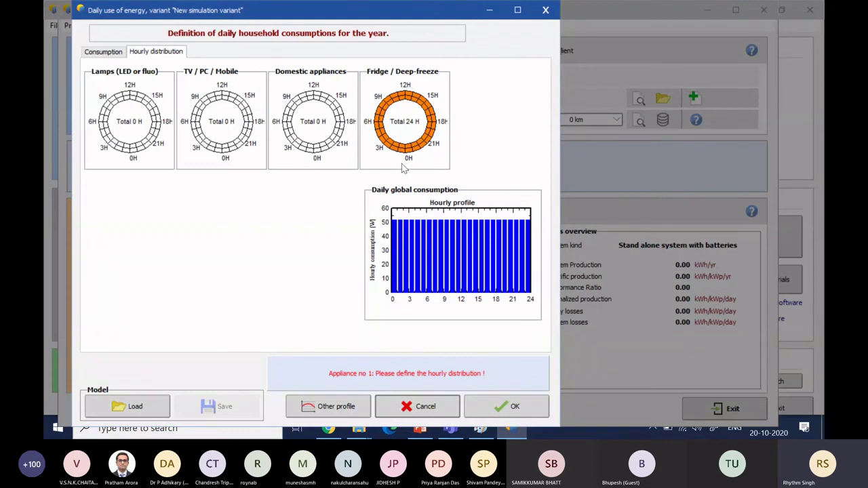
pyautogui.click(438, 129)
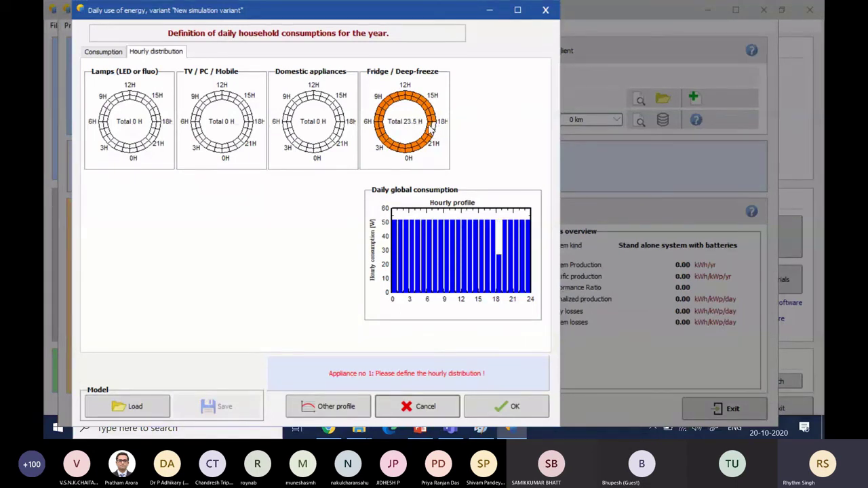
pyautogui.click(431, 129)
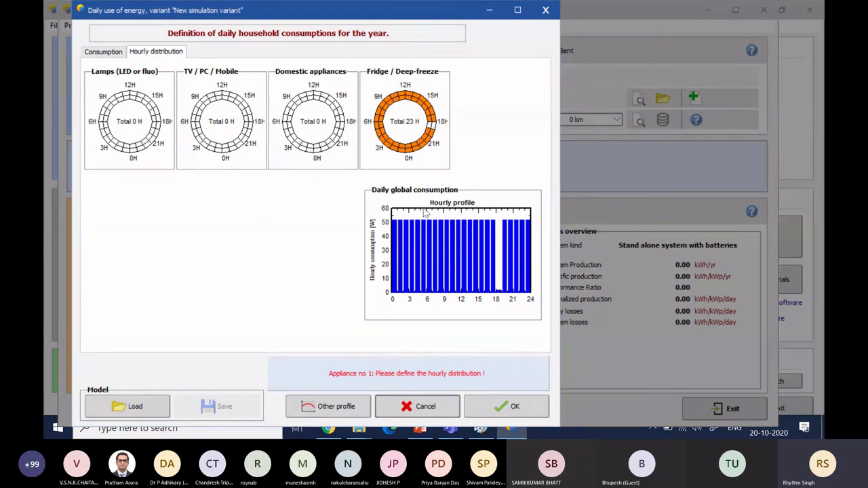
pyautogui.click(431, 130)
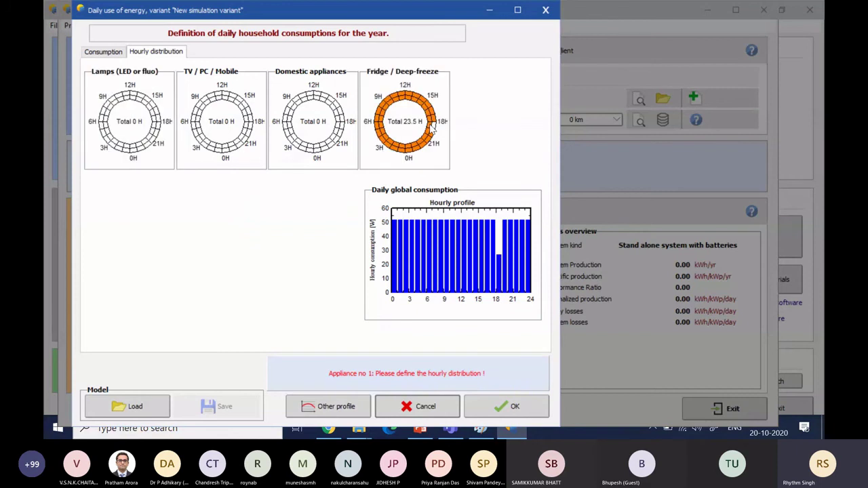
pyautogui.click(435, 130)
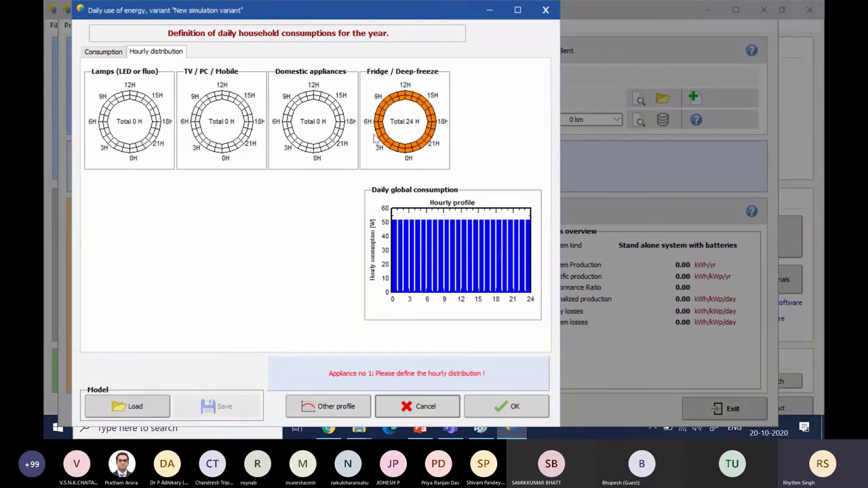
pyautogui.hotkey('alt', 'Tab')
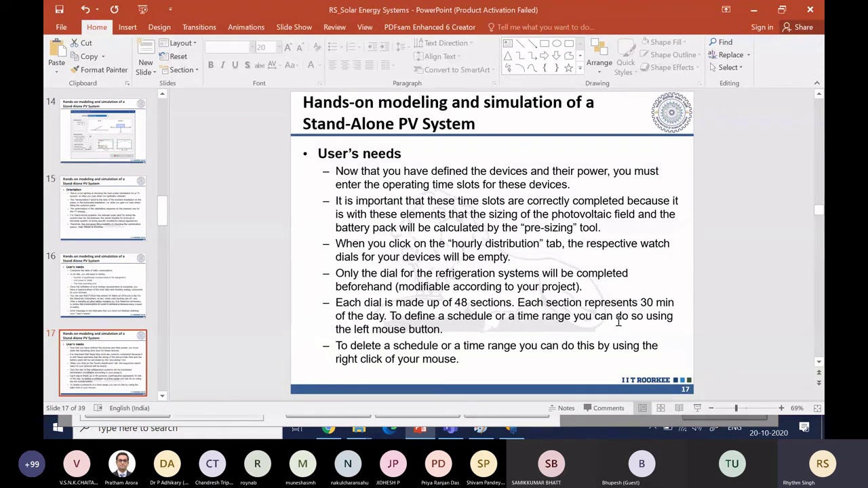
pyautogui.hotkey('alt', 'Tab')
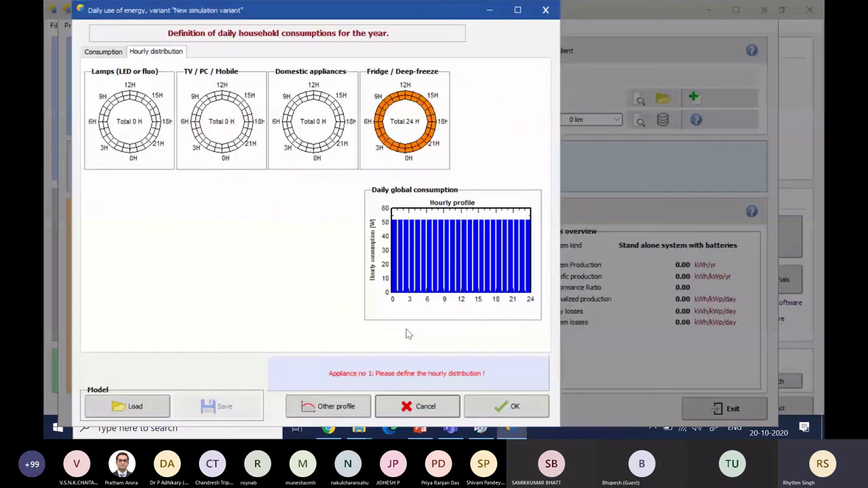
# Step: Define the lamps' hourly distribution as 5 hours, from 18 h to 23 h
pyautogui.click(156, 126)
pyautogui.click(157, 131)
pyautogui.click(154, 137)
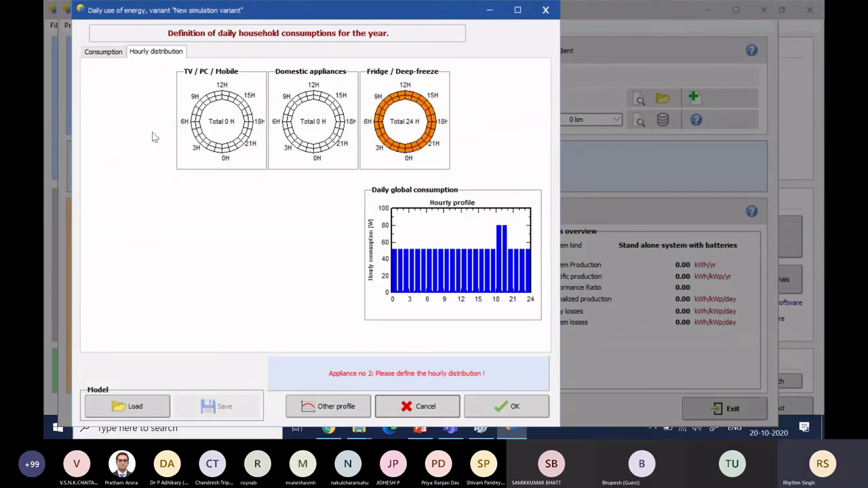
pyautogui.click(151, 140)
pyautogui.click(148, 142)
pyautogui.click(146, 146)
pyautogui.click(145, 148)
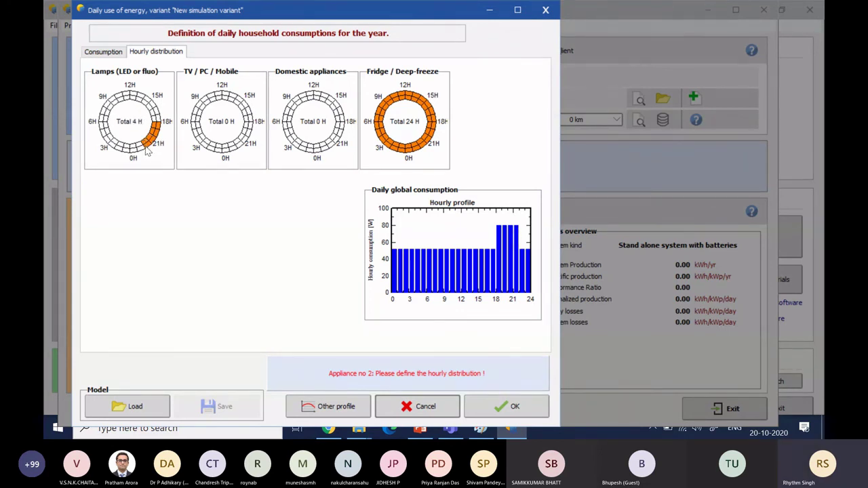
pyautogui.click(143, 152)
pyautogui.click(141, 149)
pyautogui.hotkey('alt', 'Tab')
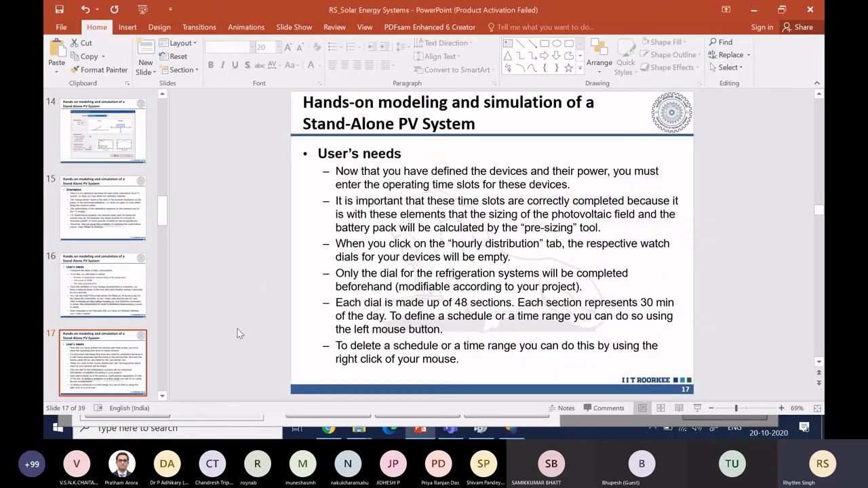
pyautogui.hotkey('alt', 'Tab')
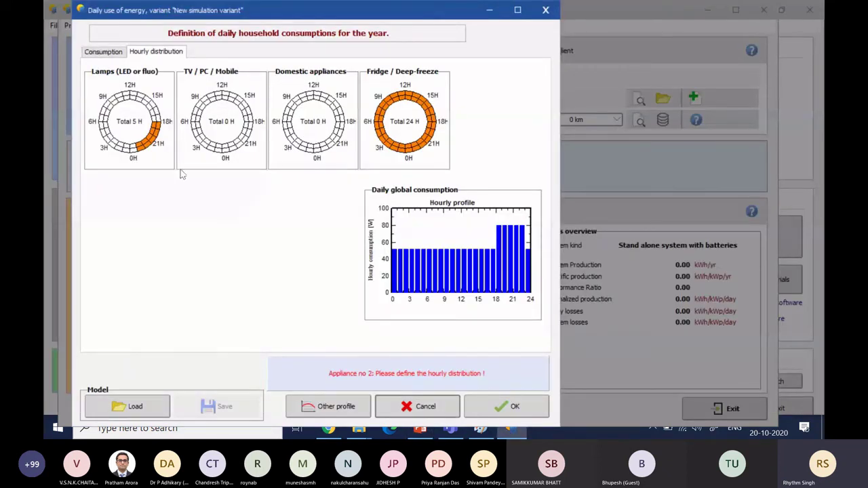
# Step: Extend the lamps' operating slots to midnight for 6 h/day and check the daily use values in the consumption table
pyautogui.click(97, 54)
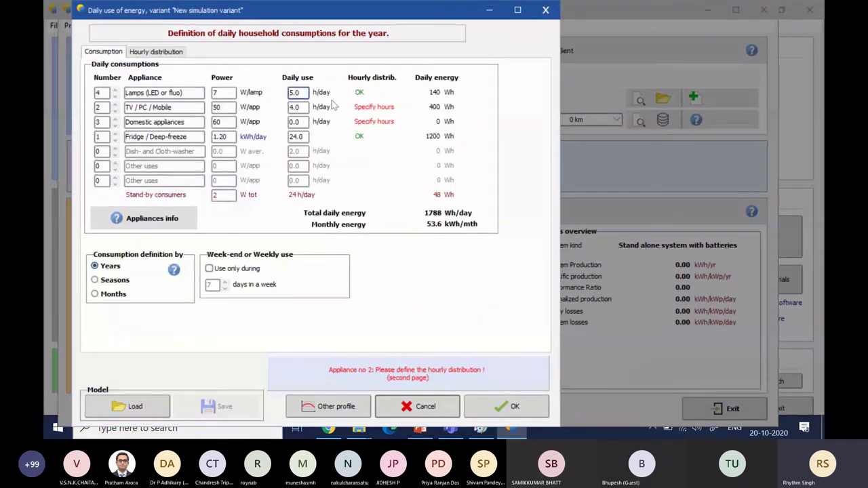
pyautogui.click(157, 53)
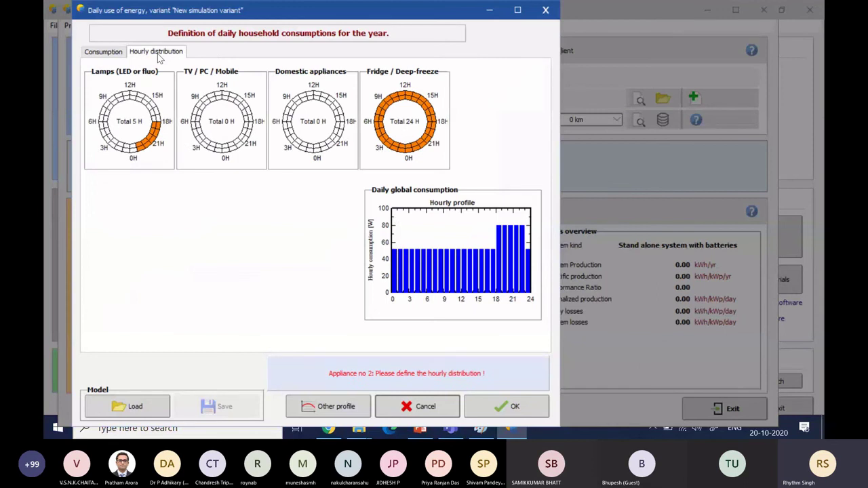
pyautogui.click(135, 156)
pyautogui.click(134, 156)
pyautogui.click(103, 52)
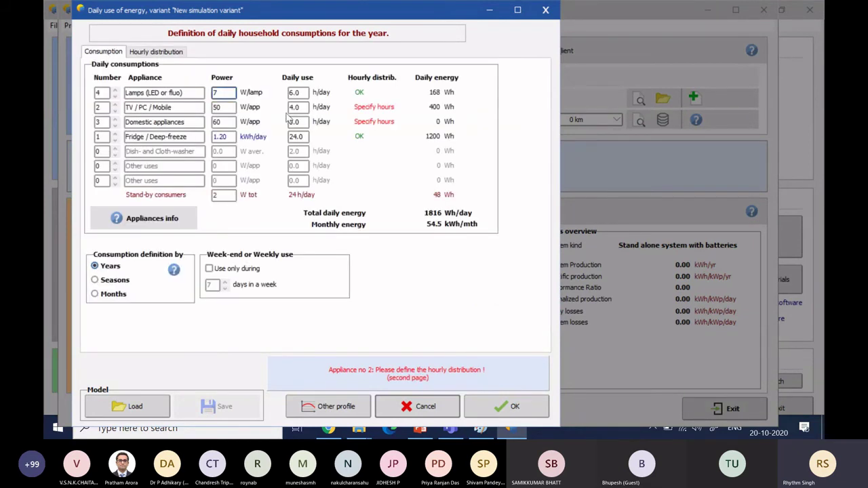
pyautogui.click(300, 107)
pyautogui.click(153, 51)
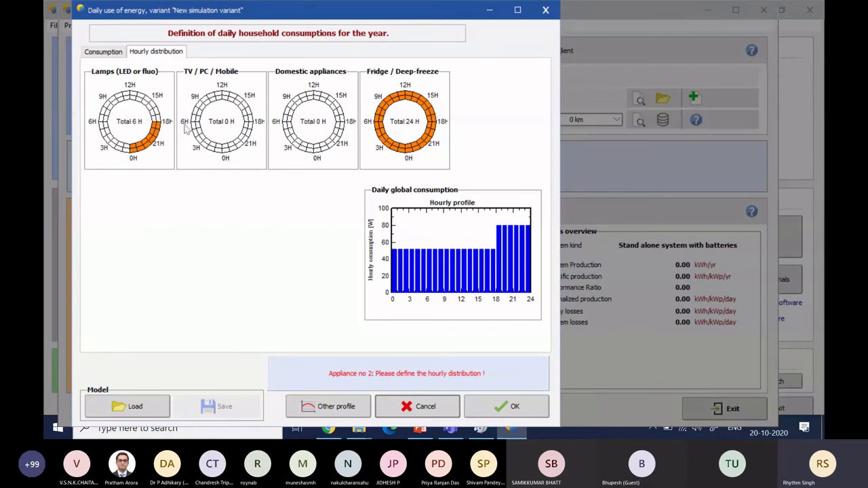
pyautogui.click(98, 53)
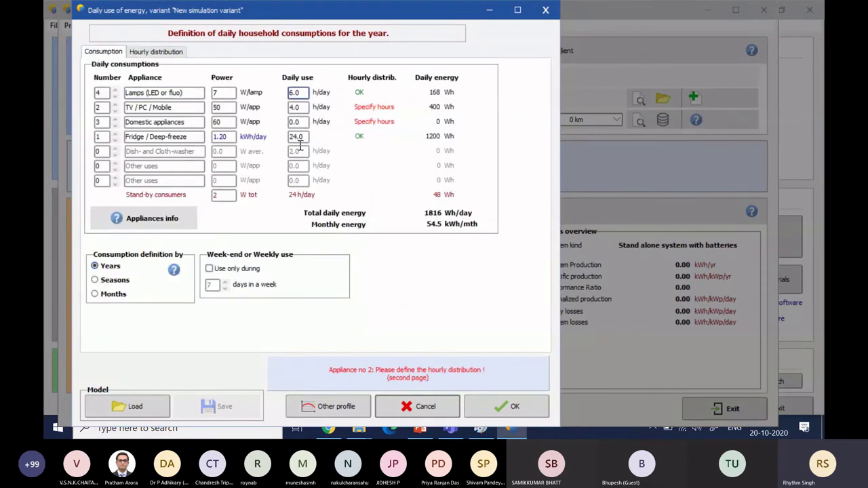
# Step: Define the TV / PC / Mobile hourly distribution as 4 hours, from 8 h to 10 h and from 14 h to 16 h
pyautogui.click(156, 54)
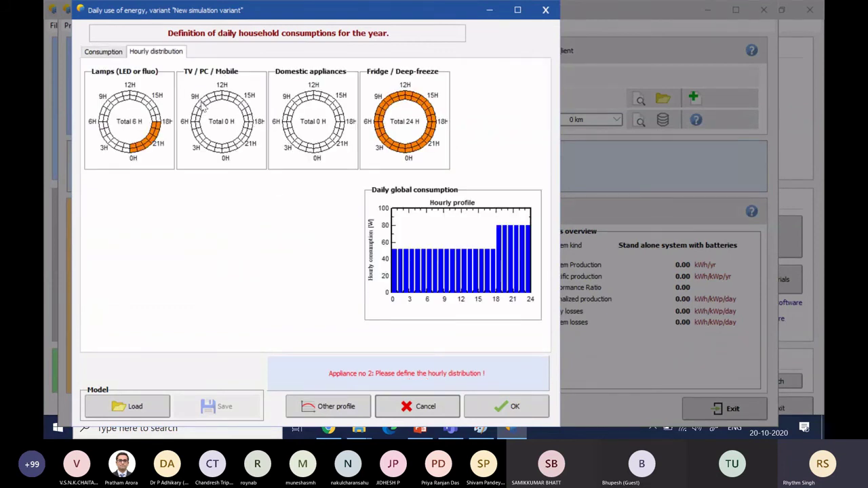
pyautogui.click(200, 103)
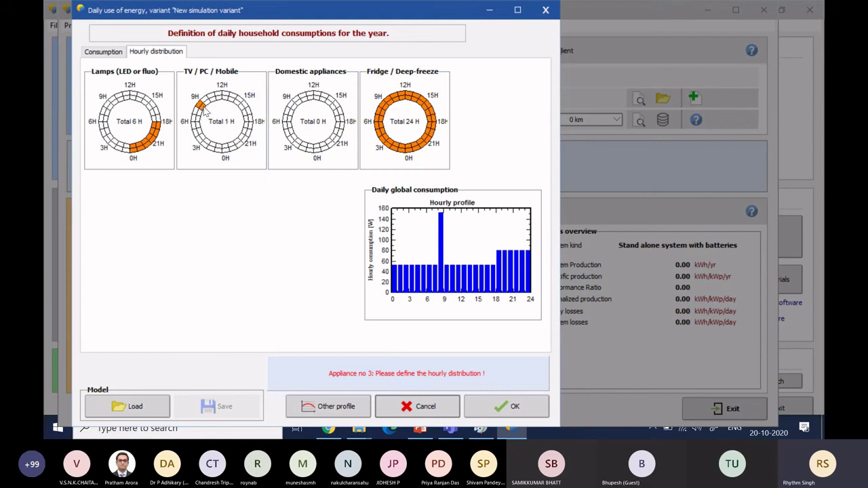
pyautogui.moveTo(203, 107); pyautogui.dragTo(208, 105)
pyautogui.click(210, 105)
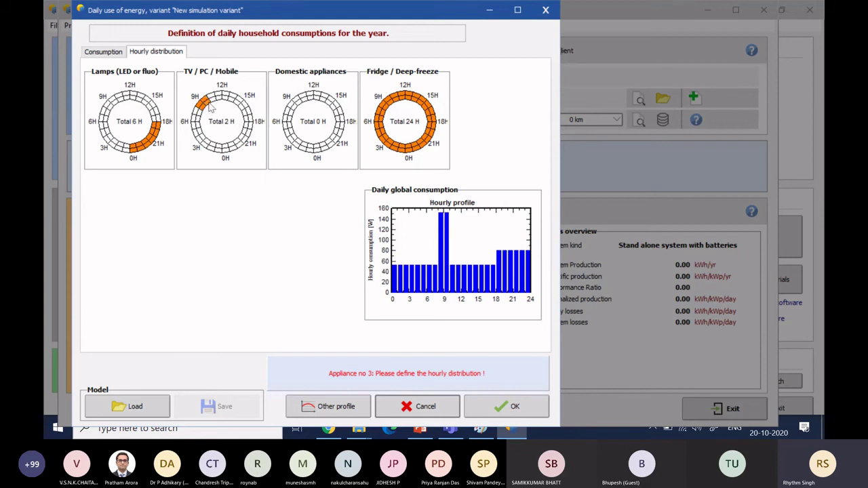
pyautogui.click(237, 103)
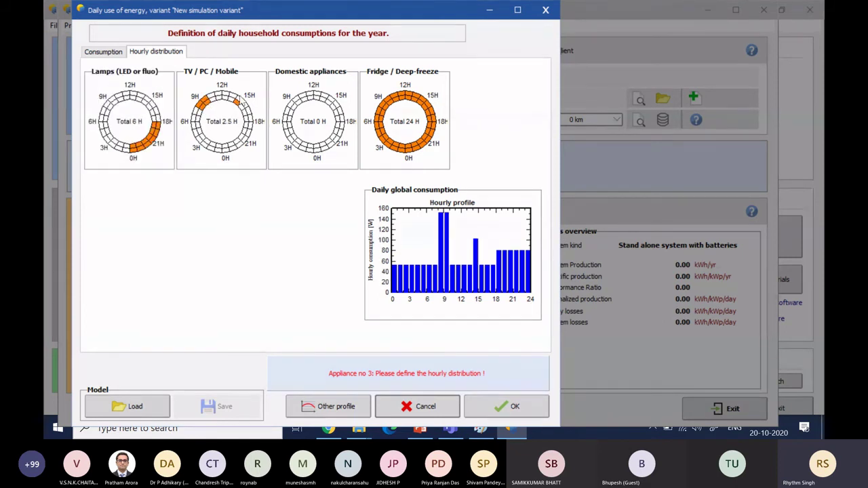
pyautogui.click(239, 100)
pyautogui.click(248, 109)
pyautogui.click(248, 111)
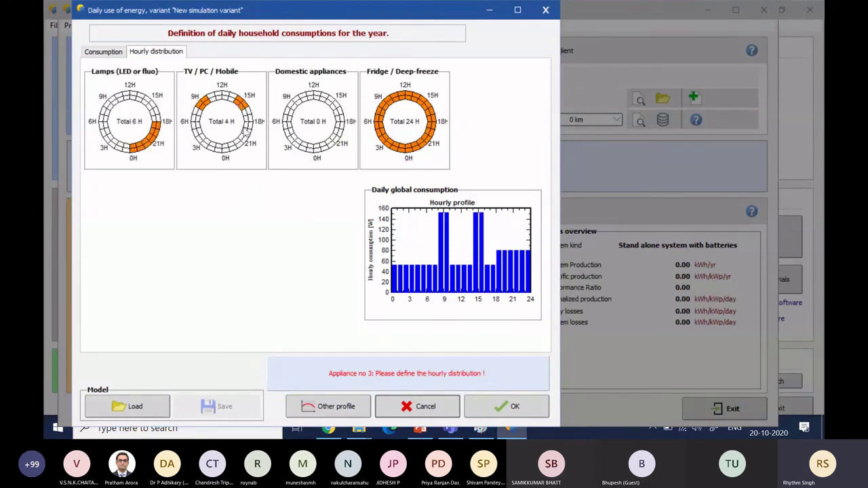
# Step: Add 2.5 hours of TV / PC / Mobile use between 19 h and 23 h for 6.5 h/day, and check the consumption table
pyautogui.click(104, 52)
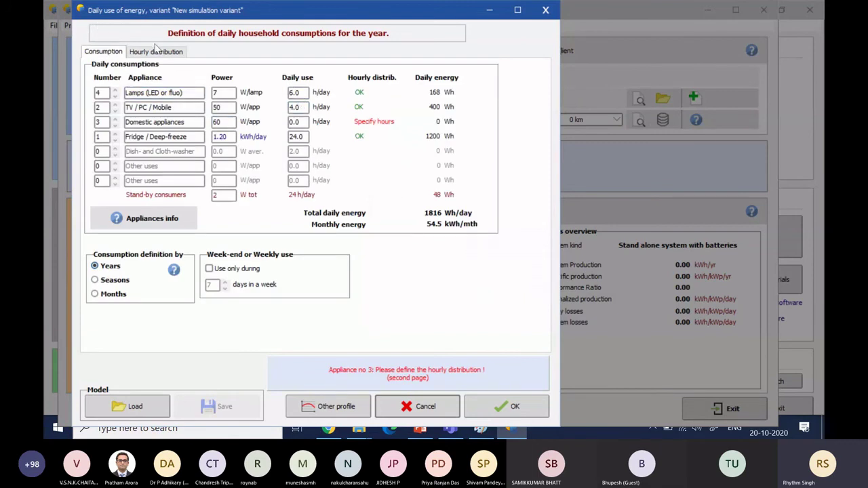
pyautogui.click(160, 54)
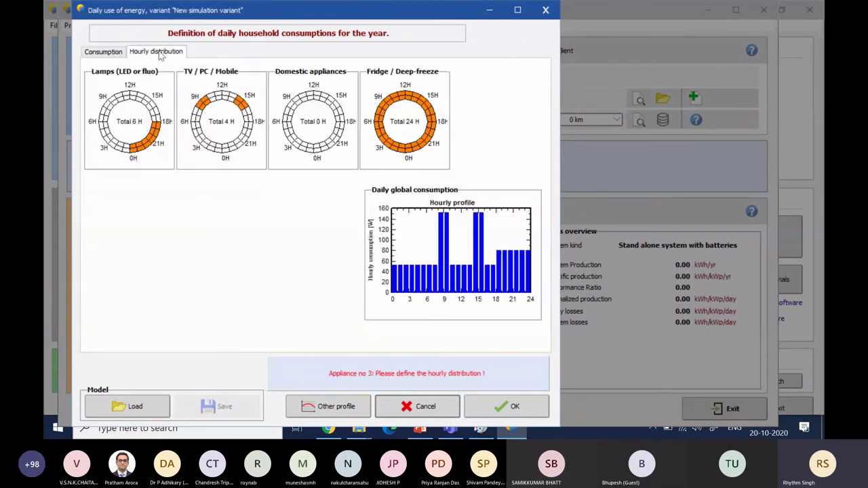
pyautogui.click(245, 132)
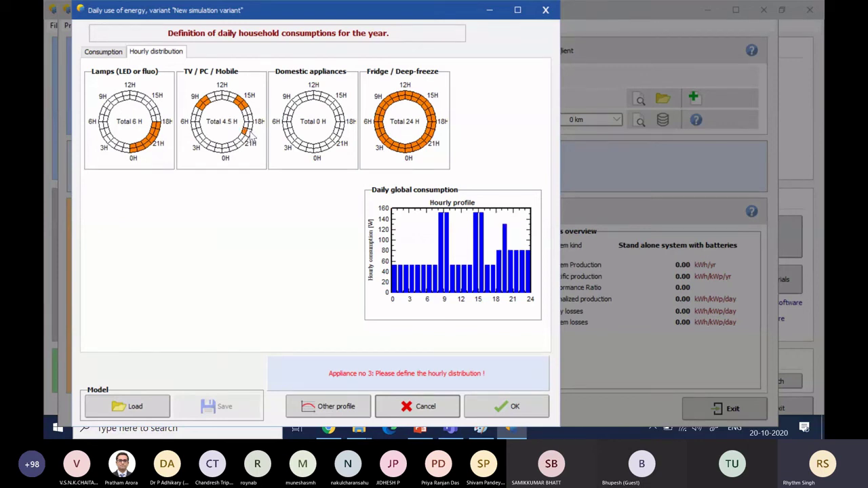
pyautogui.click(248, 133)
pyautogui.click(245, 141)
pyautogui.click(238, 142)
pyautogui.click(233, 146)
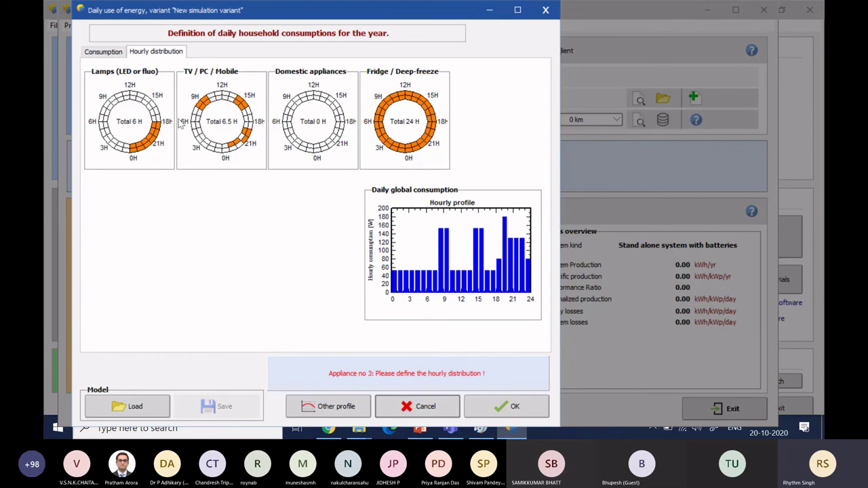
pyautogui.click(103, 51)
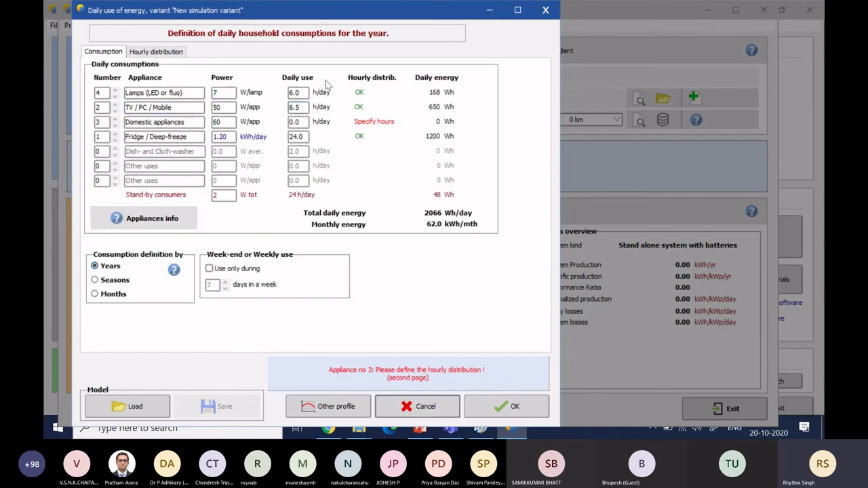
pyautogui.click(157, 53)
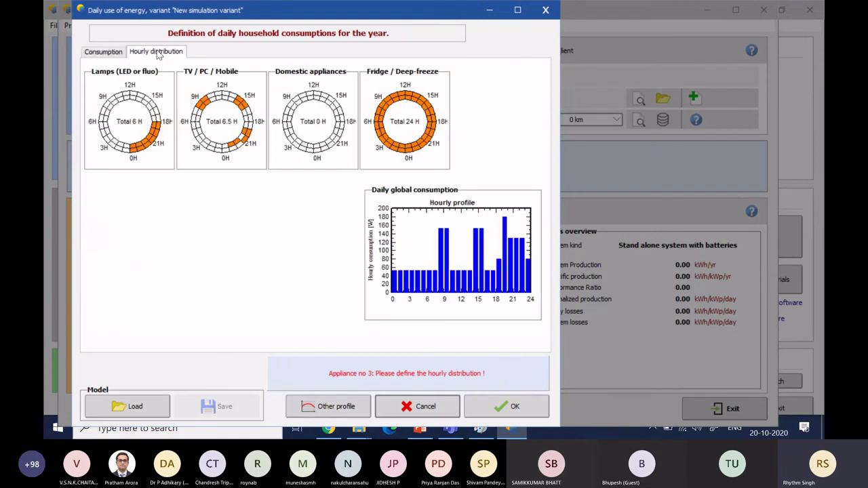
# Step: Define the domestic appliances' hourly distribution as 4 hours, from 6 h to 8 h and from 16 h to 18 h, and confirm
pyautogui.click(289, 120)
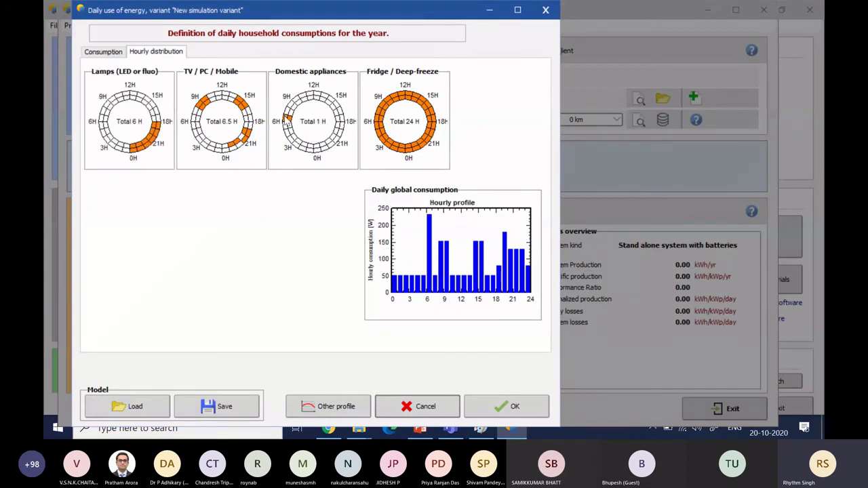
pyautogui.click(288, 112)
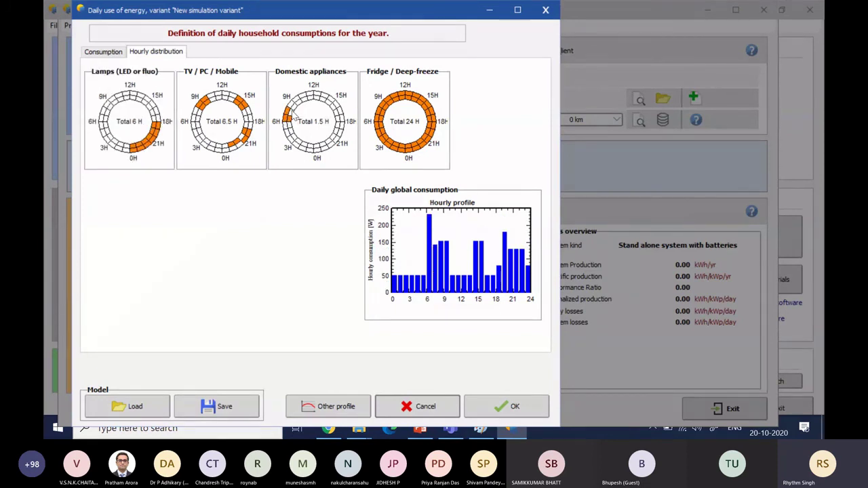
pyautogui.click(292, 112)
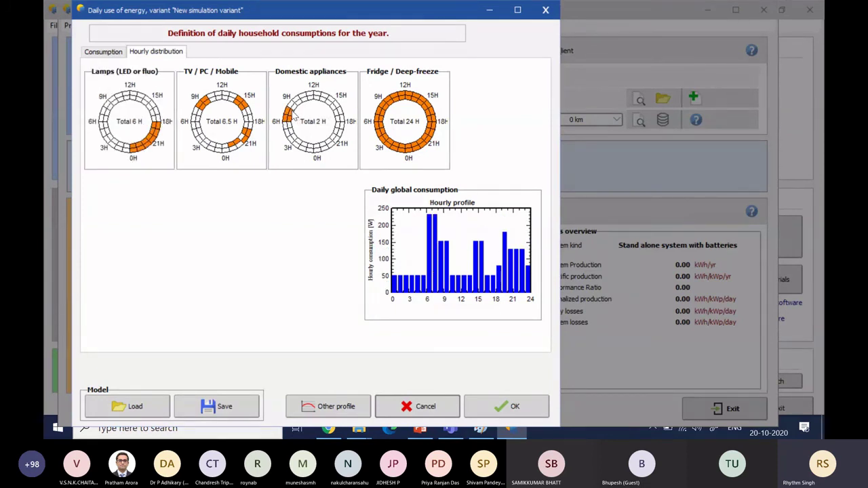
pyautogui.click(341, 121)
pyautogui.click(345, 121)
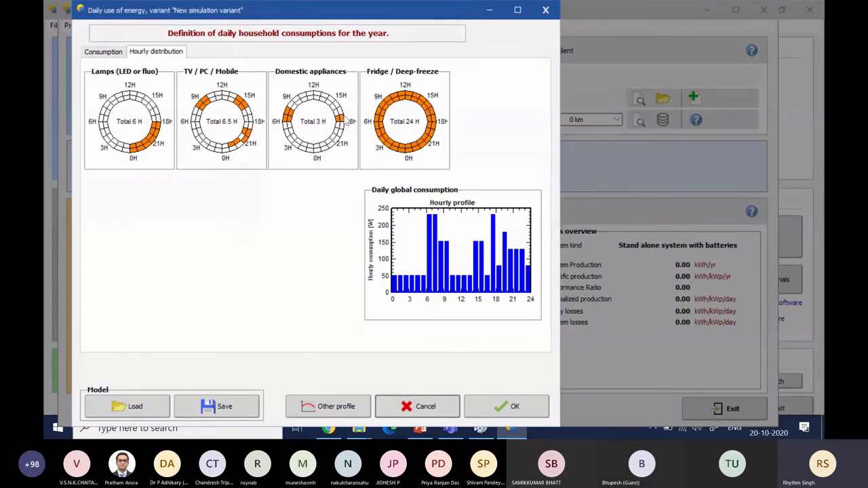
pyautogui.click(340, 114)
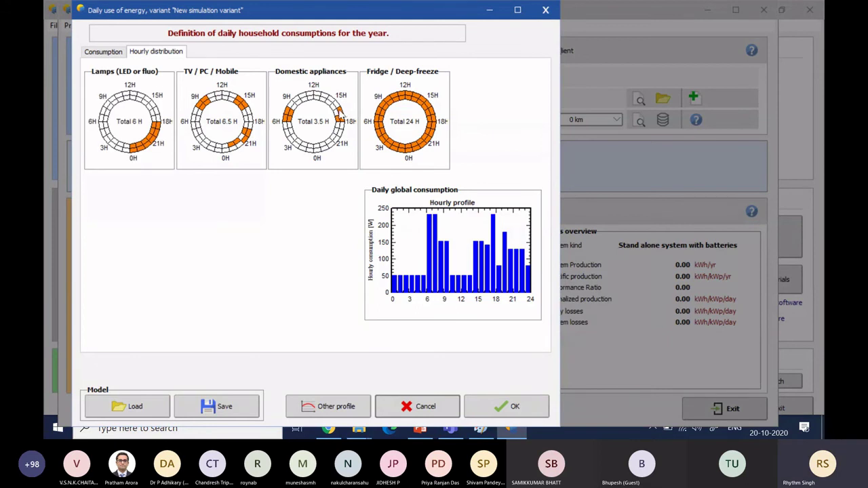
pyautogui.click(337, 111)
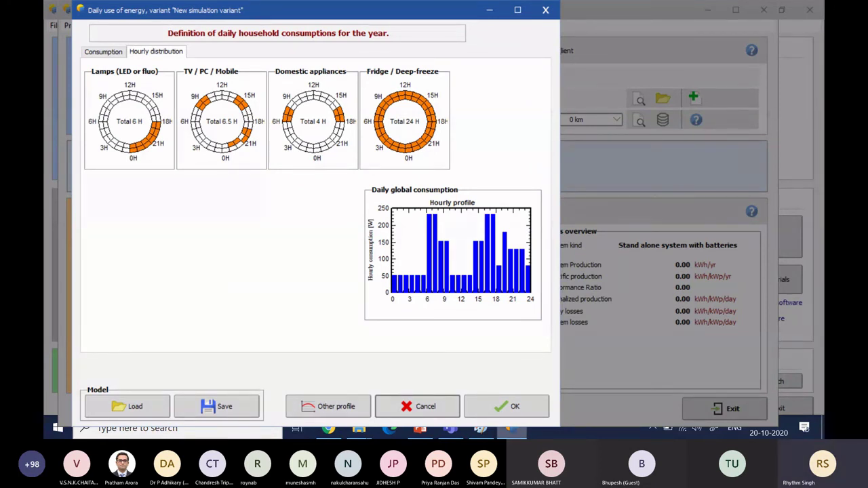
pyautogui.click(508, 417)
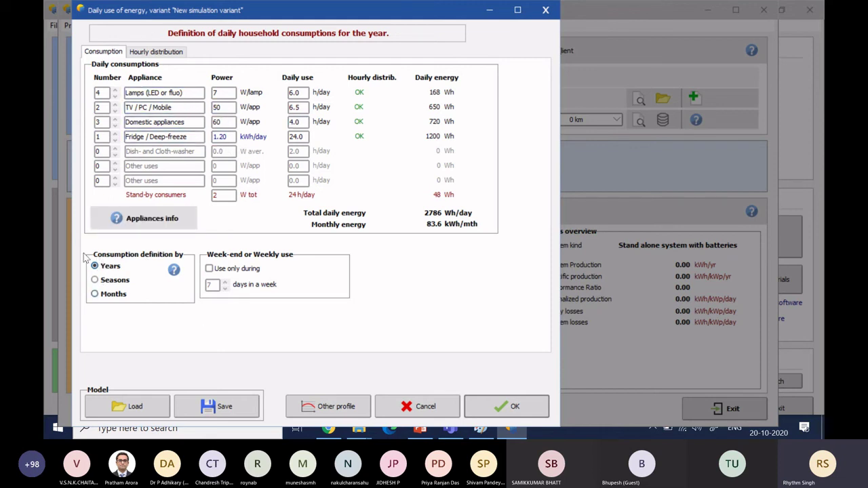
# Step: Try defining the consumption by seasons and by months, view the hourly distribution, and restore the yearly definition
pyautogui.click(96, 282)
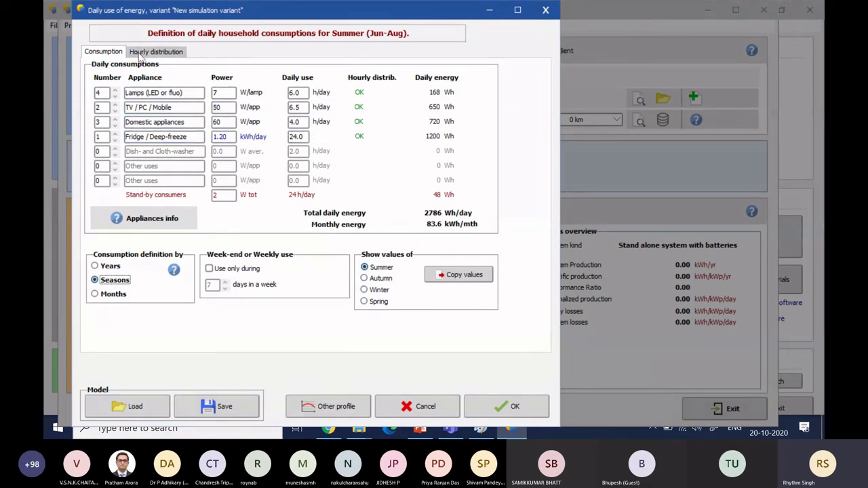
pyautogui.click(137, 54)
pyautogui.click(103, 53)
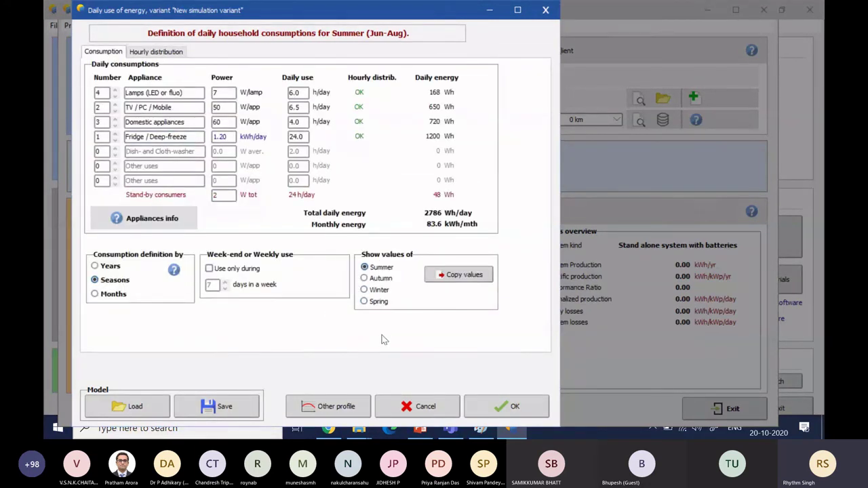
pyautogui.click(95, 294)
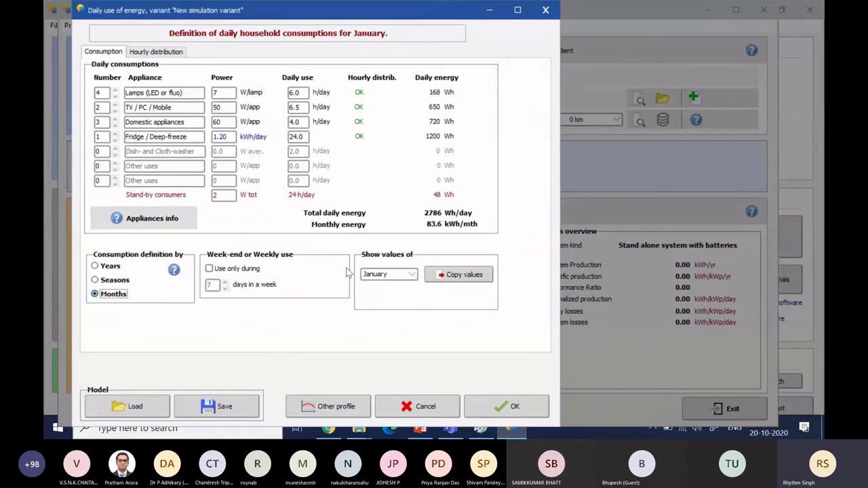
pyautogui.click(411, 274)
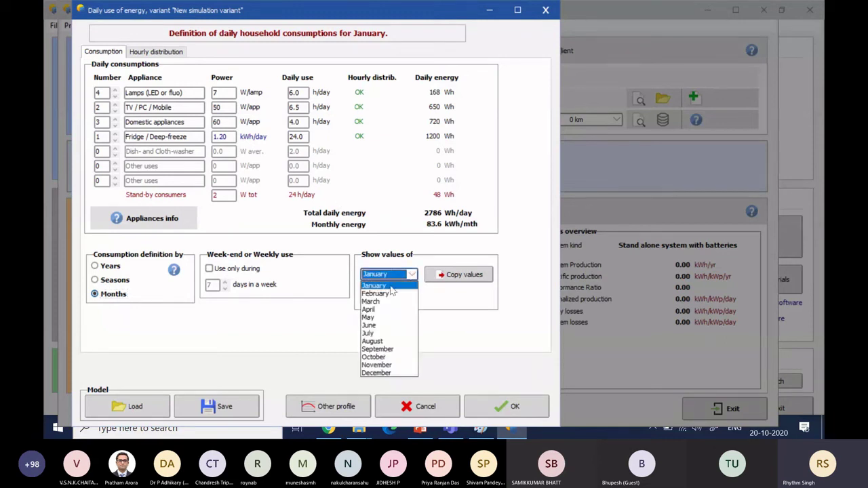
pyautogui.click(302, 347)
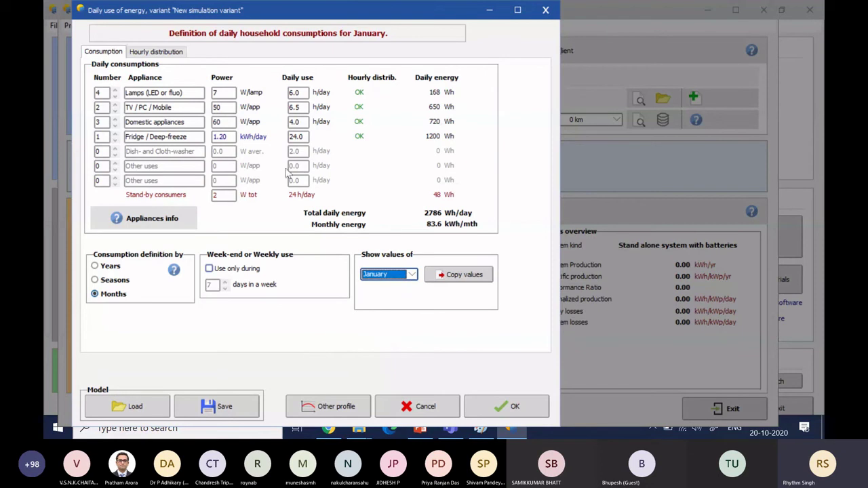
pyautogui.click(144, 53)
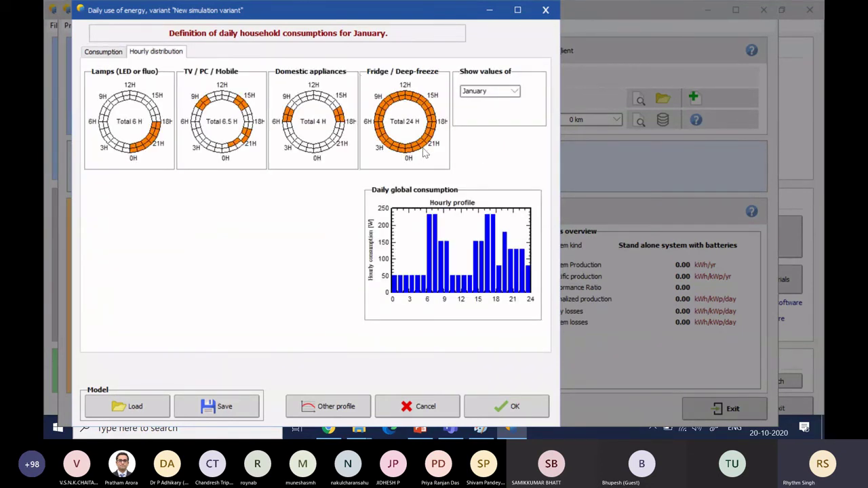
pyautogui.click(100, 53)
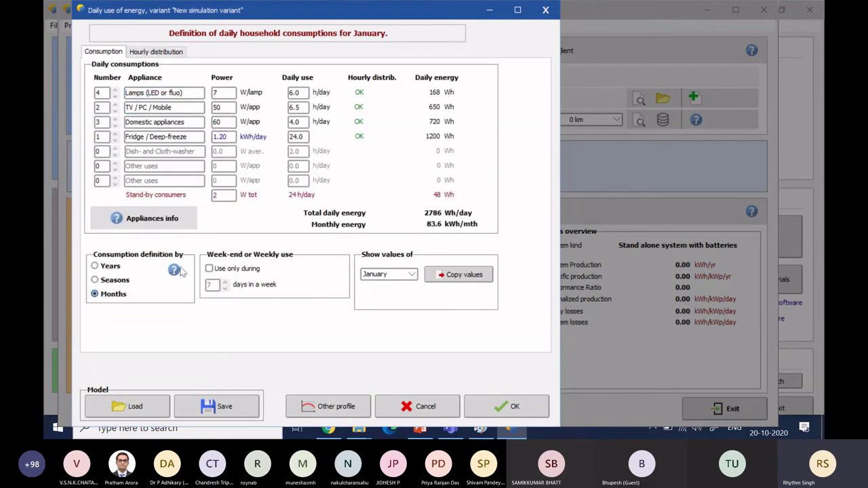
pyautogui.click(95, 266)
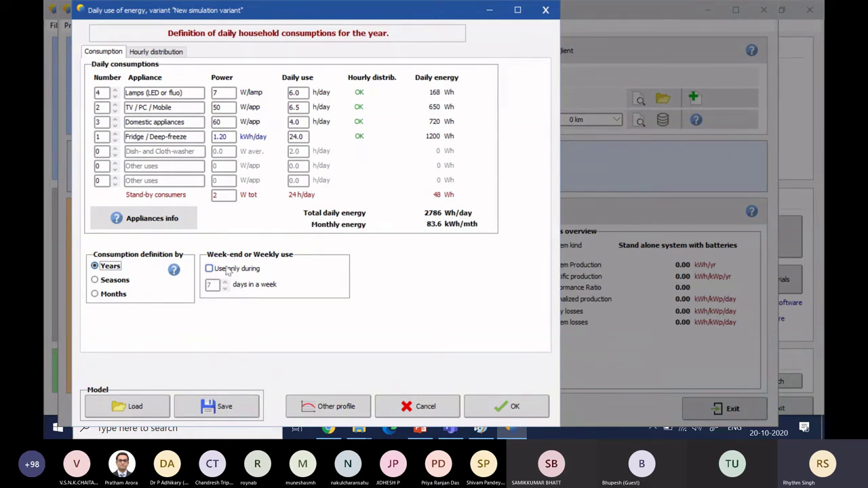
# Step: Enable weekly use, set the consumption to 7 days in a week, and confirm the daily use of energy
pyautogui.click(210, 269)
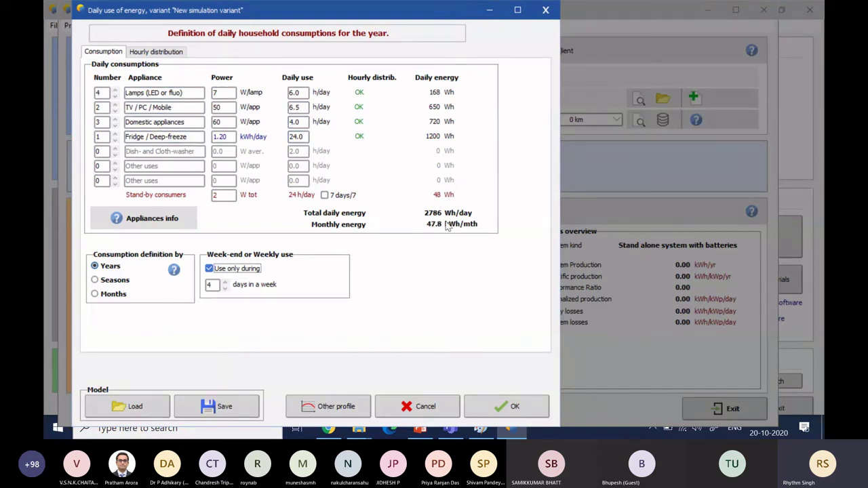
pyautogui.click(212, 284)
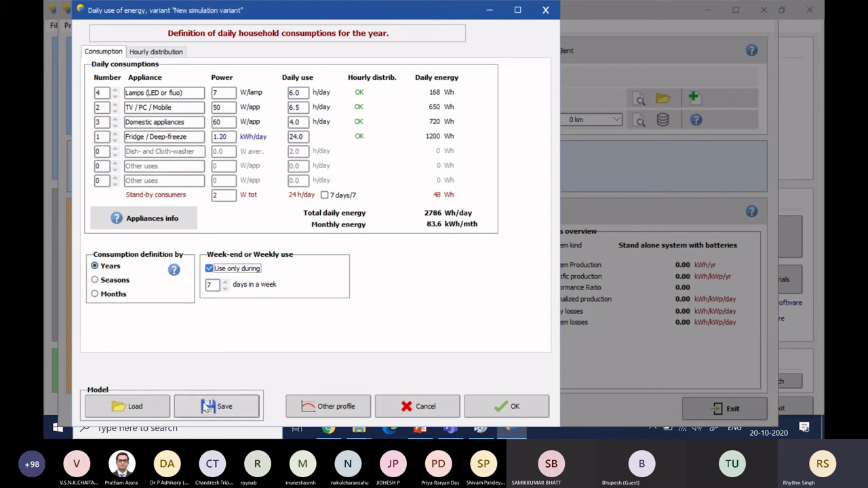
pyautogui.click(496, 407)
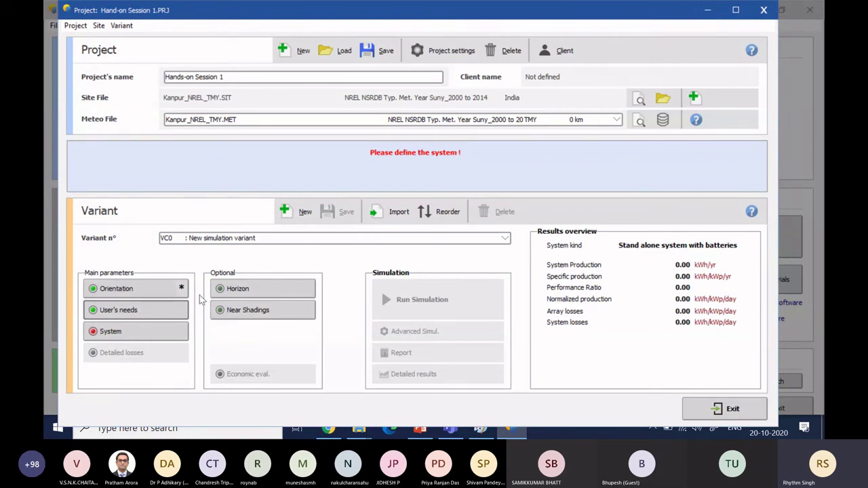
# Step: Reopen the user's needs and save the domestic uses as a model with the file name Hand-on Session 1
pyautogui.click(135, 316)
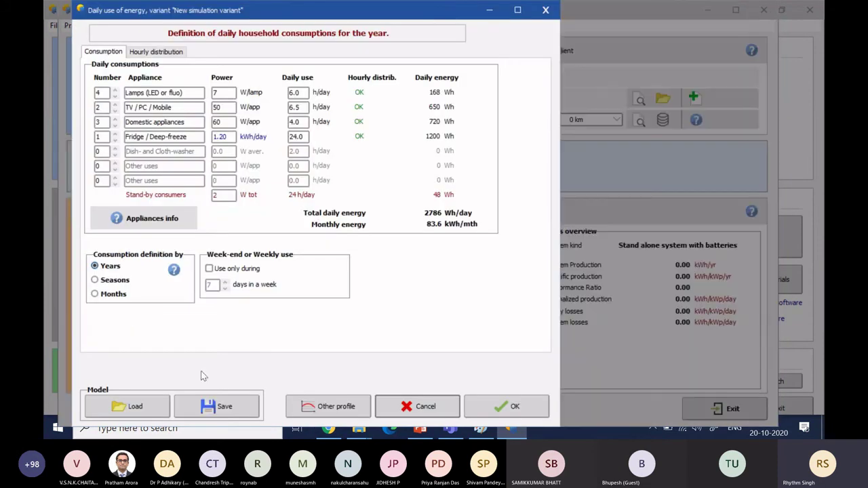
pyautogui.click(227, 408)
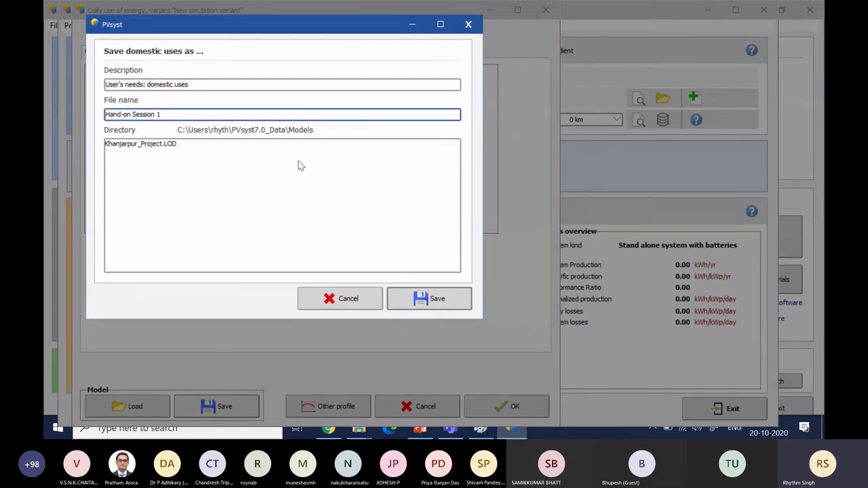
pyautogui.click(449, 297)
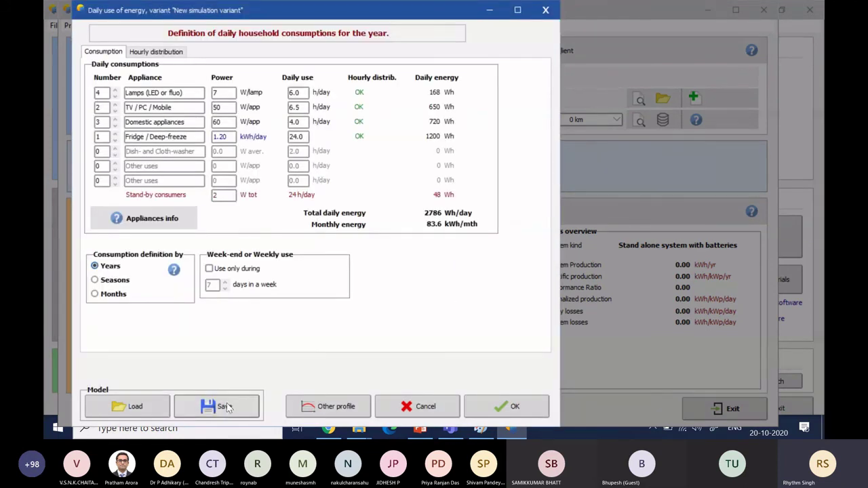
# Step: Load the Hand-on Session 1.LOD model into the user's needs and confirm the daily consumptions
pyautogui.click(157, 410)
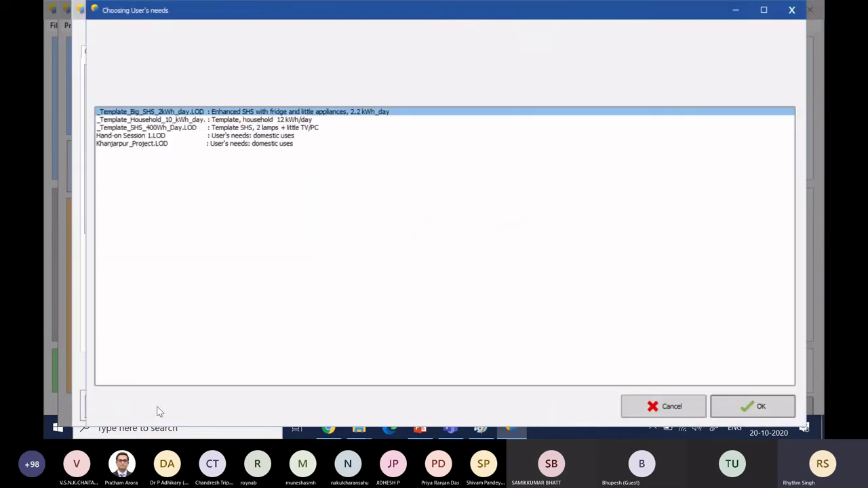
pyautogui.click(134, 137)
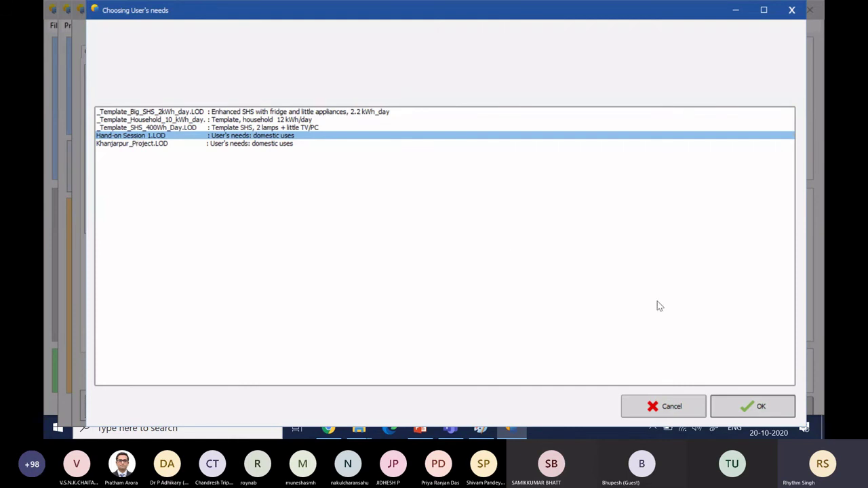
pyautogui.click(735, 403)
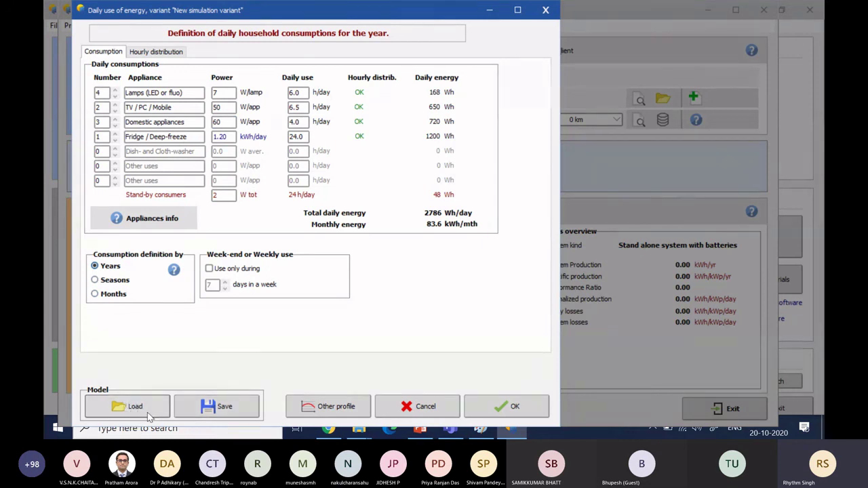
pyautogui.click(506, 407)
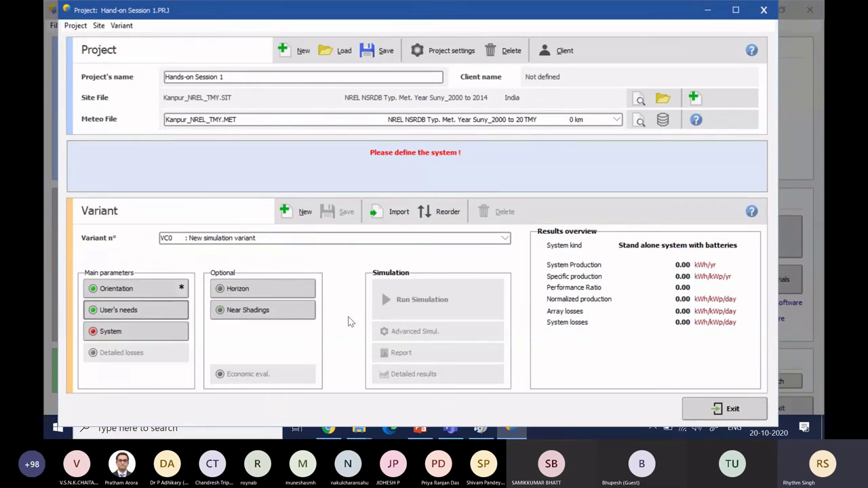
# Step: Switch to PowerPoint to view slide 17 on the user's needs, and bring up the Teams meeting window
pyautogui.hotkey('alt', 'Tab')
pyautogui.hotkey('alt', 'Tab')
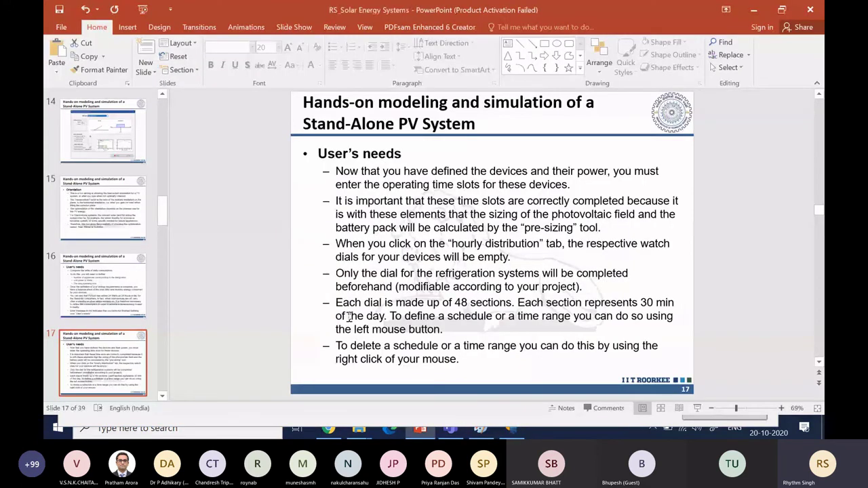
pyautogui.scroll(-1, 118, 356)
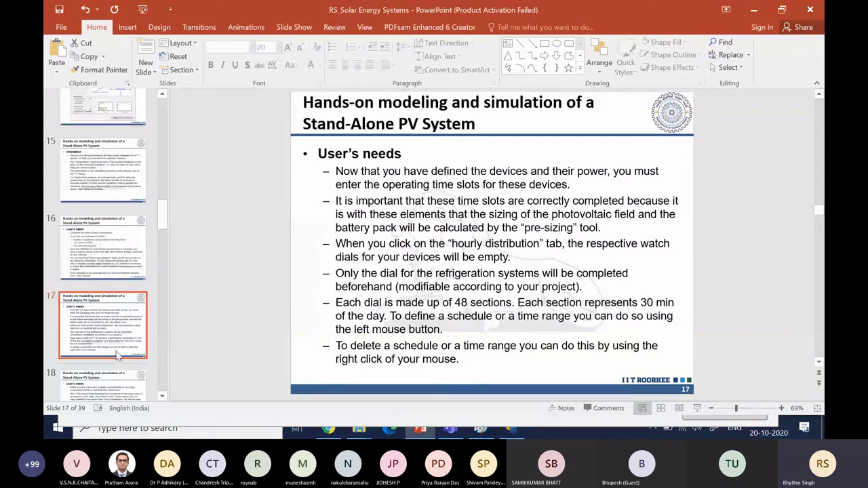
pyautogui.hotkey('alt', 'Tab')
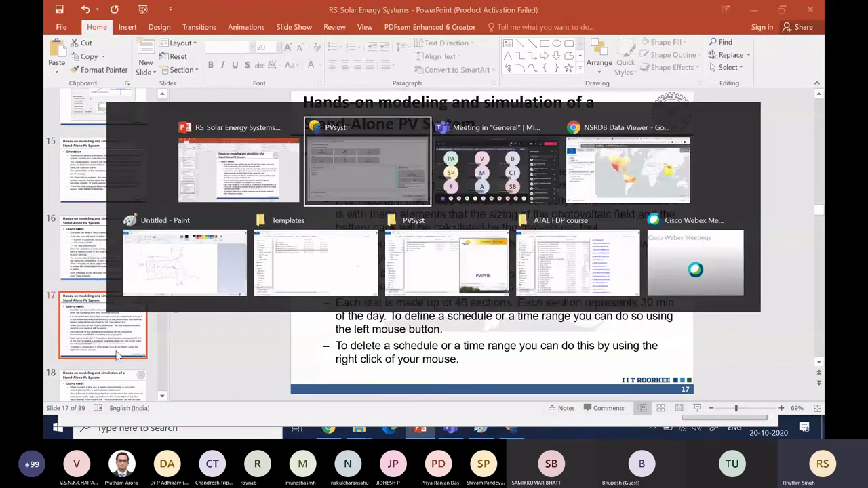
pyautogui.hotkey('alt', 'Tab')
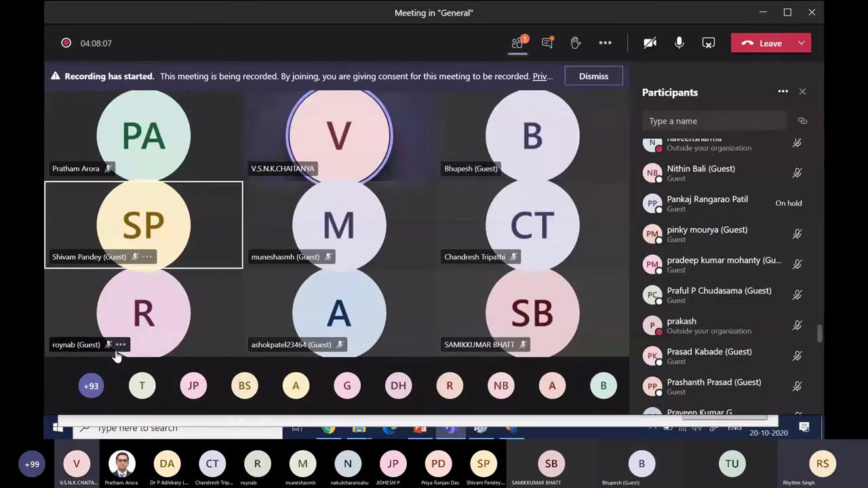
# Step: Switch to PowerPoint and view slide 18 on the user's needs and slide 19 on other load profiles
pyautogui.hotkey('alt', 'Tab')
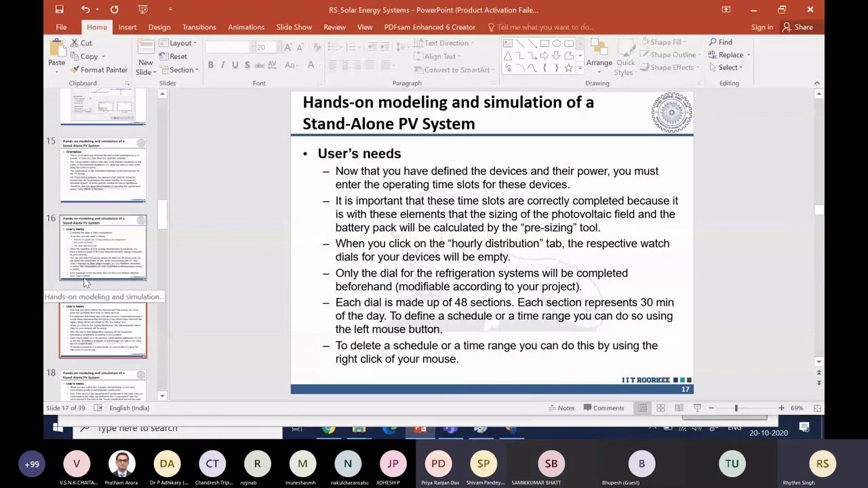
pyautogui.scroll(-3, 86, 284)
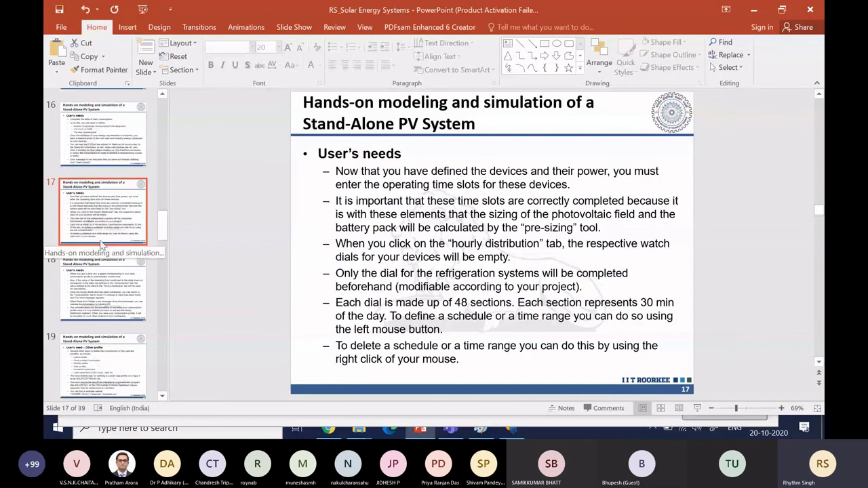
pyautogui.click(109, 280)
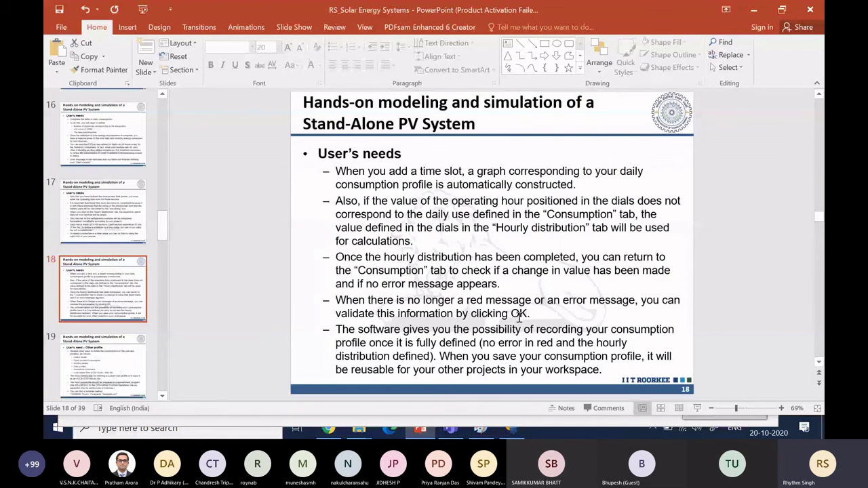
pyautogui.click(123, 361)
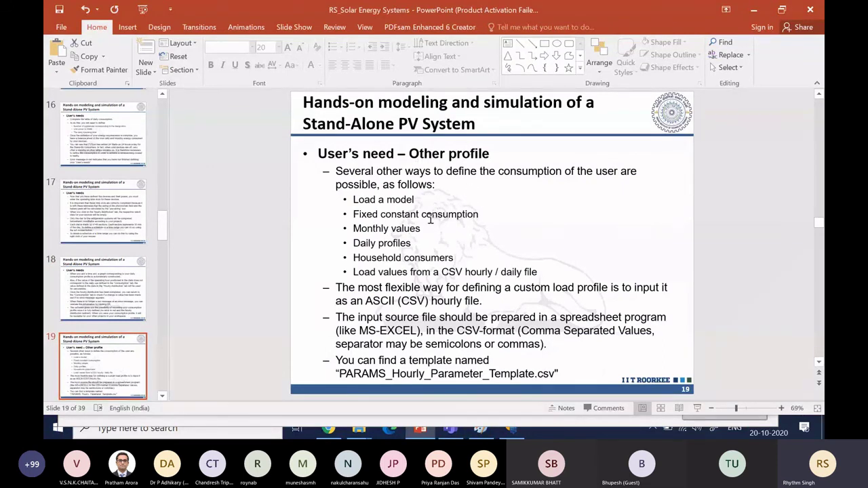
# Step: Switch to PVsyst, reopen the user's needs, and choose loading values from a CSV hourly/daily file as another load profile
pyautogui.hotkey('alt', 'Tab')
pyautogui.hotkey('alt', 'Tab')
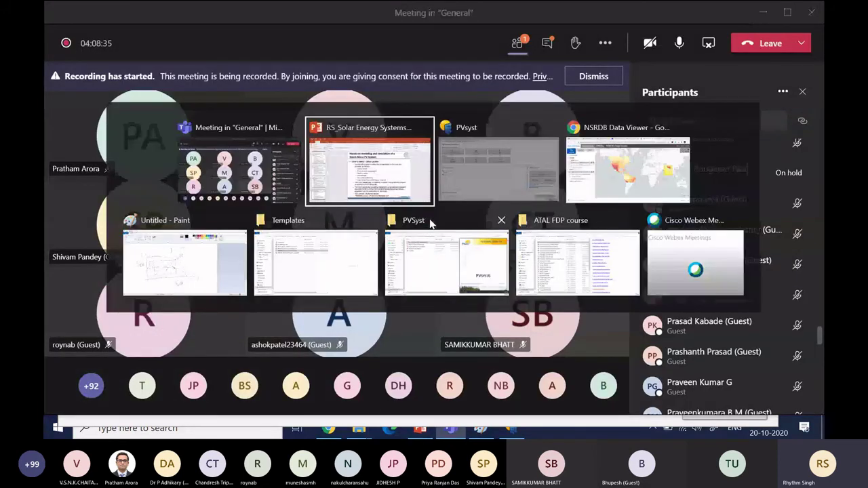
pyautogui.hotkey('alt', 'Tab')
pyautogui.click(108, 311)
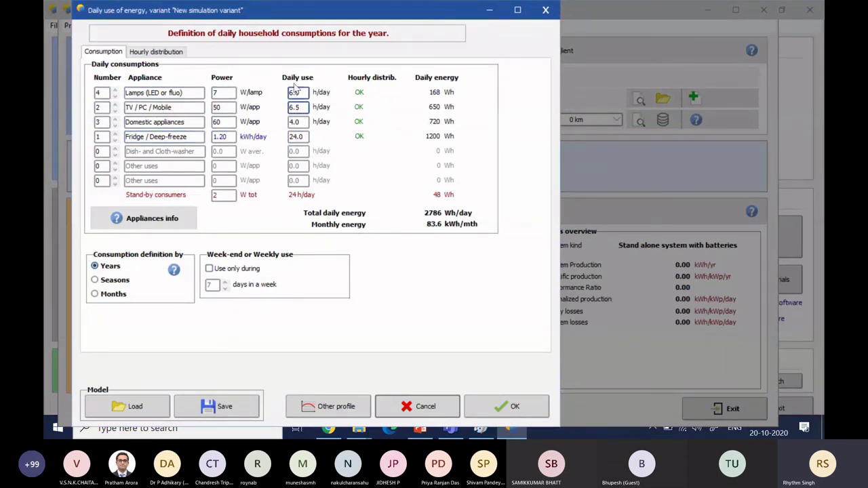
pyautogui.click(161, 54)
pyautogui.click(103, 53)
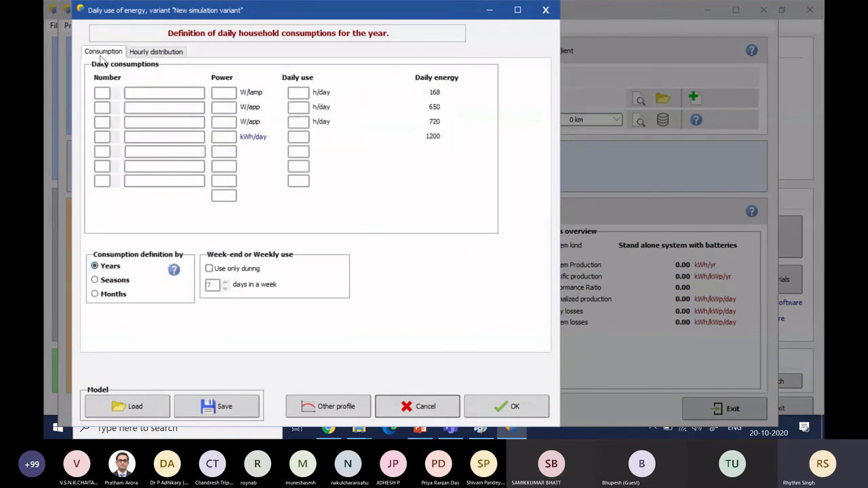
pyautogui.click(322, 409)
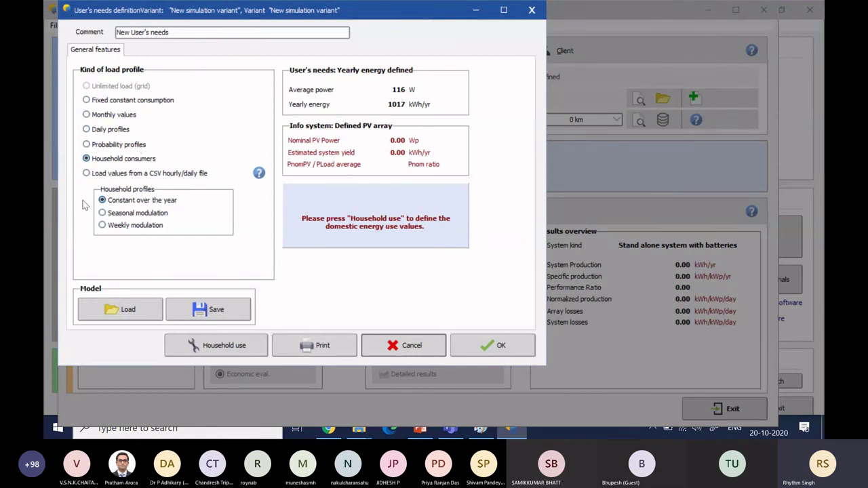
pyautogui.click(86, 174)
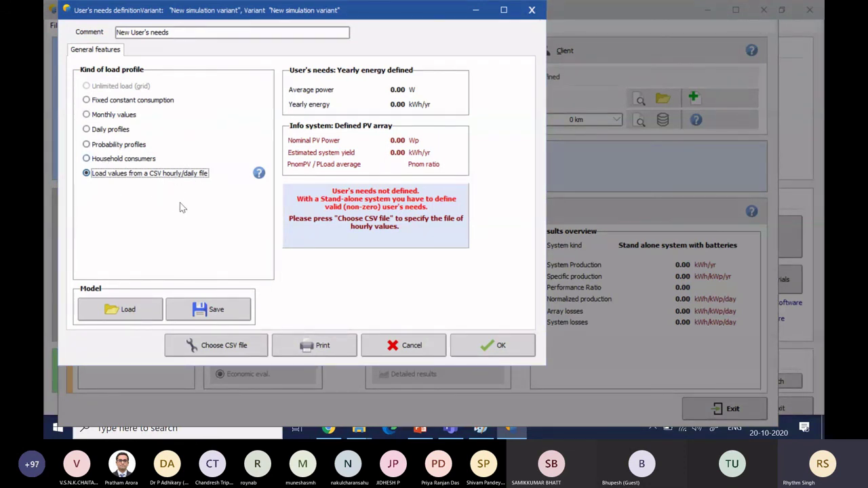
# Step: Switch to File Explorer and open PARAMS_Hourly_Parameter_Template from the Templates folder of PVsyst7.0_Data
pyautogui.hotkey('alt', 'Tab')
pyautogui.hotkey('alt', 'Tab')
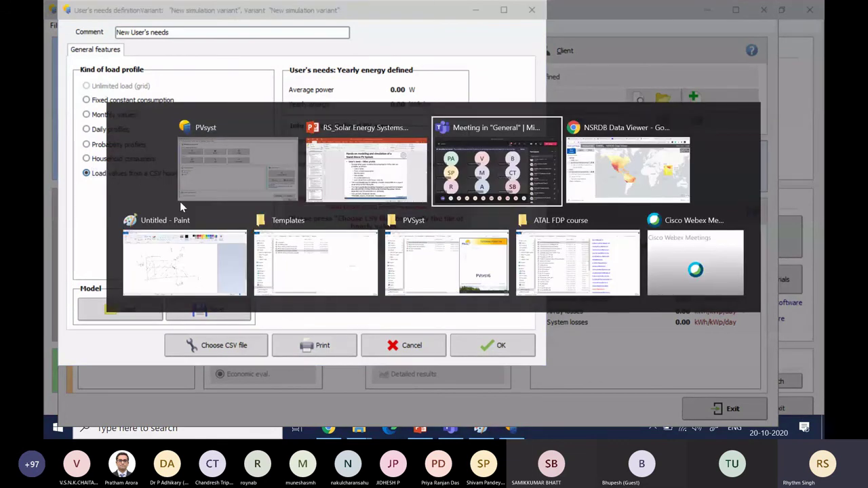
pyautogui.hotkey('alt', 'Tab')
pyautogui.hotkey('alt', 'Tab')
pyautogui.hotkey('alt', 'Tab')
pyautogui.hotkey('alt', 'Tab')
pyautogui.hotkey('alt', 'Tab')
pyautogui.hotkey('alt', 'Tab')
pyautogui.hotkey('alt', 'Tab')
pyautogui.hotkey('alt', 'Tab')
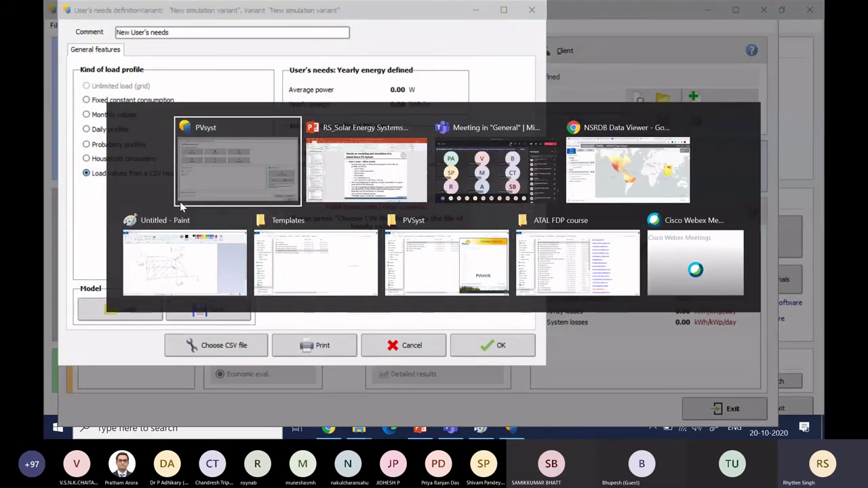
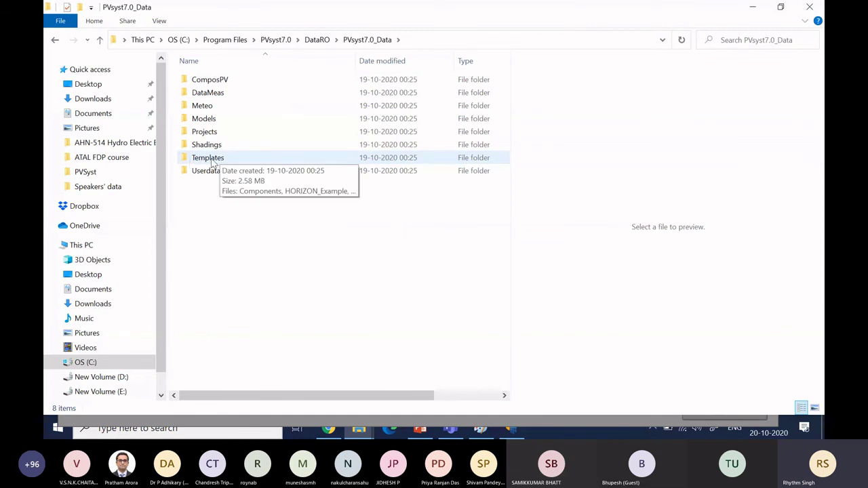
pyautogui.doubleClick(213, 161)
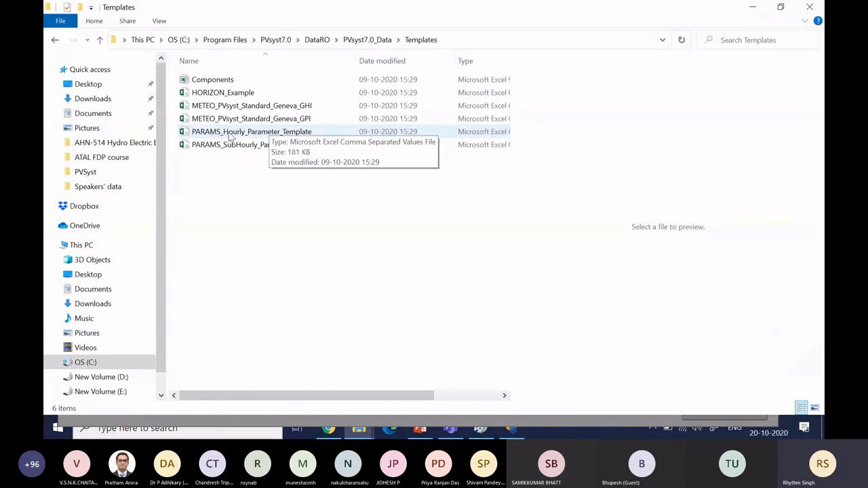
pyautogui.doubleClick(293, 135)
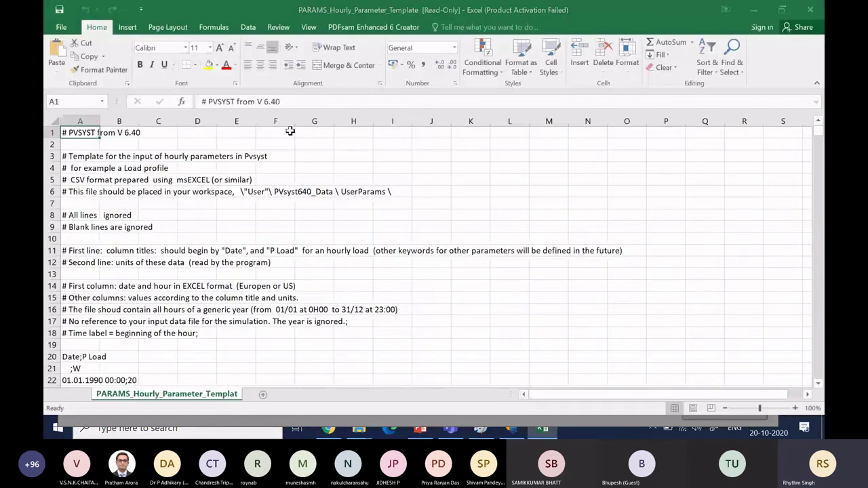
# Step: Examine the template's header notes and first hourly load rows in Excel, and switch to PowerPoint to view slide 20 on the data format
pyautogui.click(556, 336)
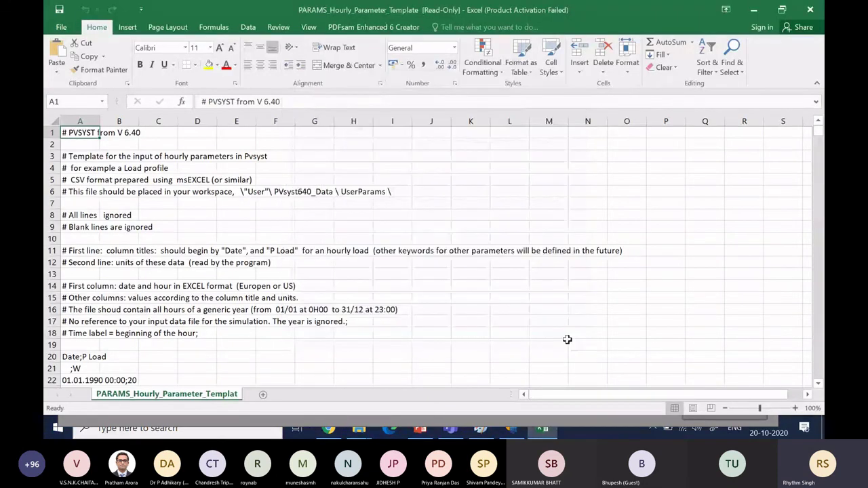
pyautogui.scroll(-3, 567, 340)
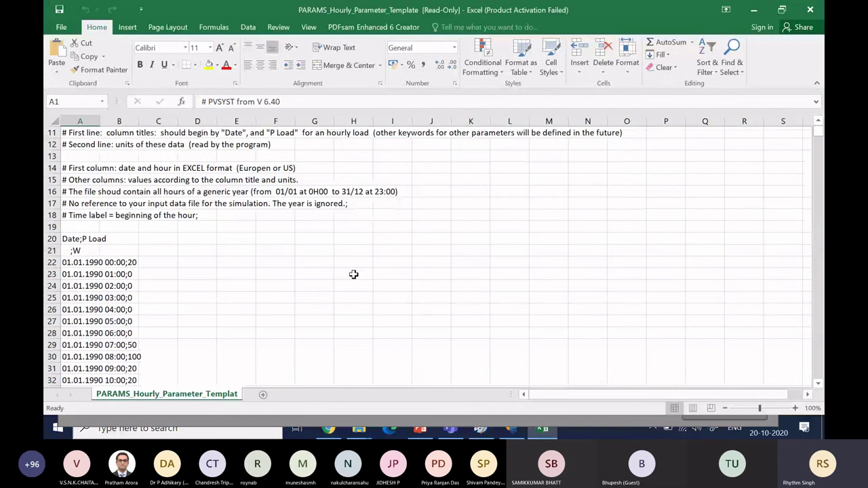
pyautogui.scroll(3, 354, 274)
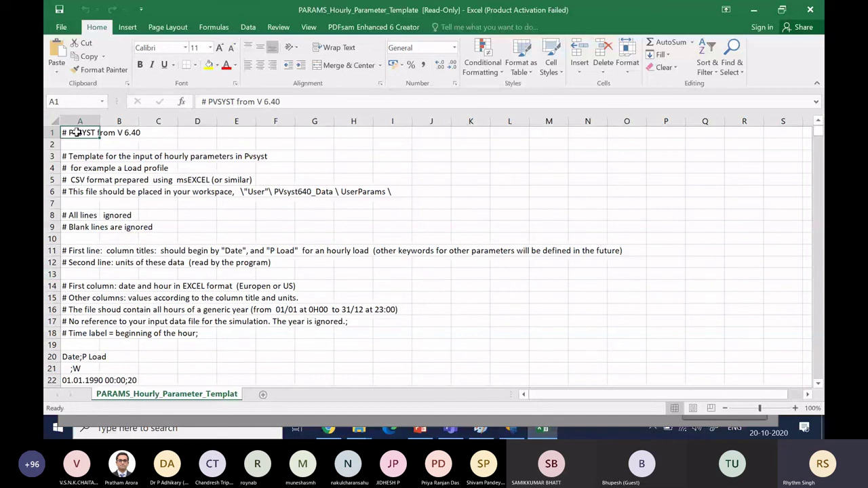
pyautogui.scroll(-3, 78, 324)
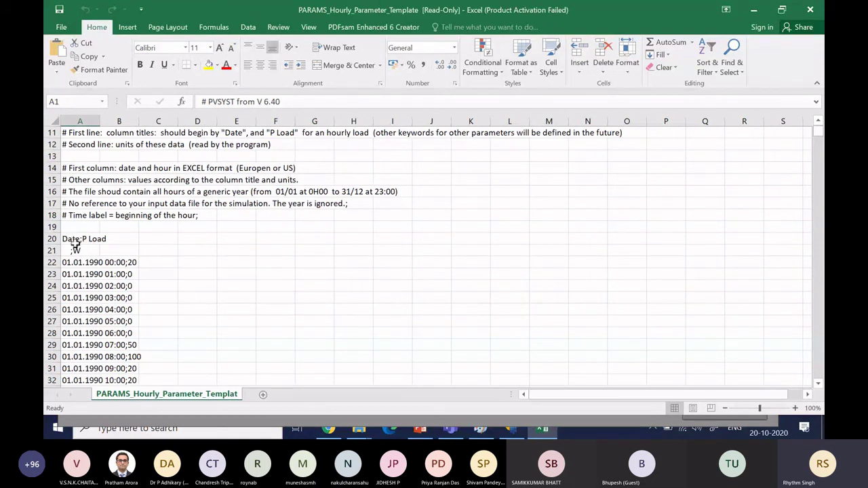
pyautogui.click(75, 265)
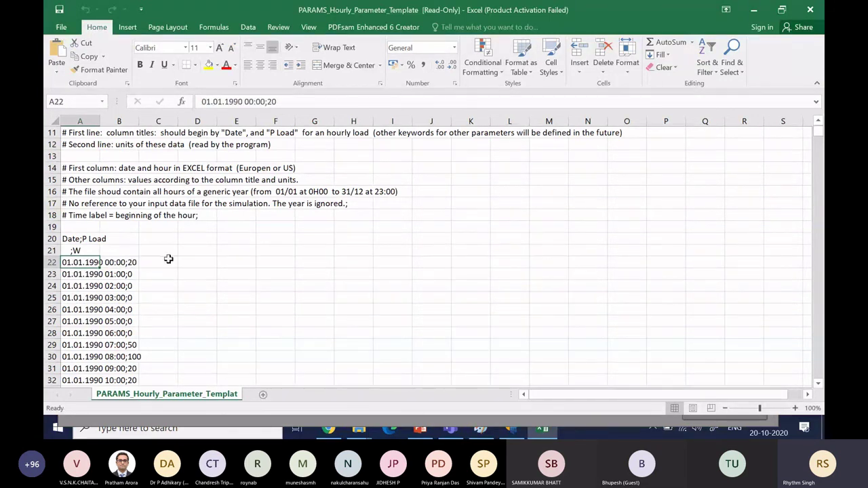
pyautogui.press('alt')
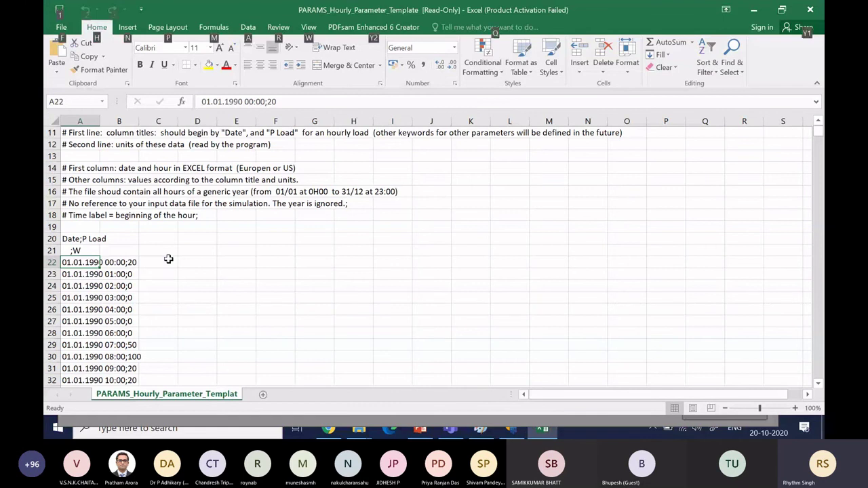
pyautogui.hotkey('alt', 'Tab')
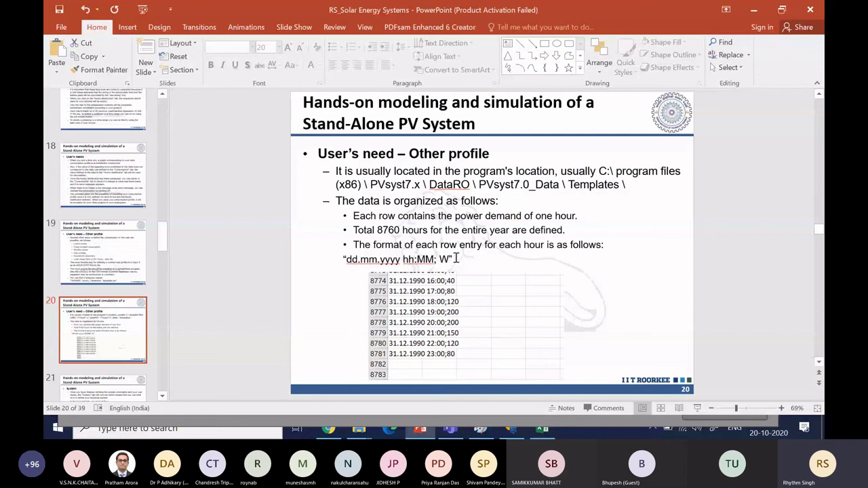
# Step: Return to the Excel template, examine its hourly load rows through the last entry of 31.12.1990, and close the file
pyautogui.hotkey('alt', 'Tab')
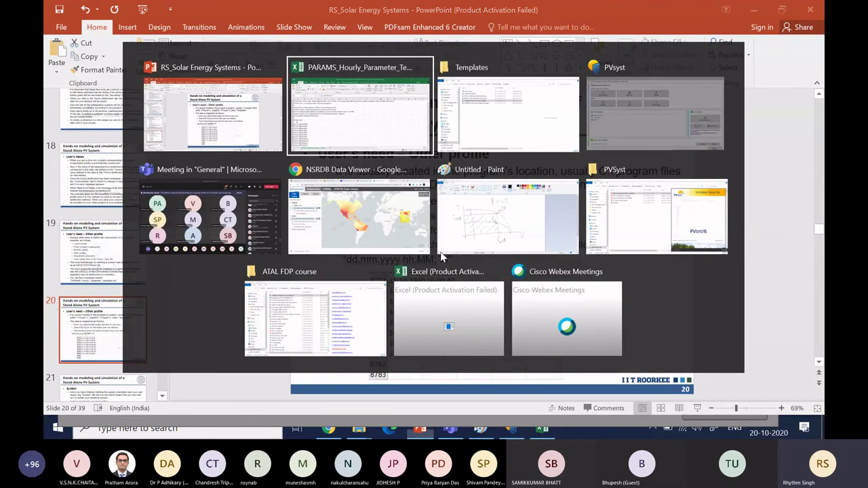
pyautogui.scroll(-20, 298, 259)
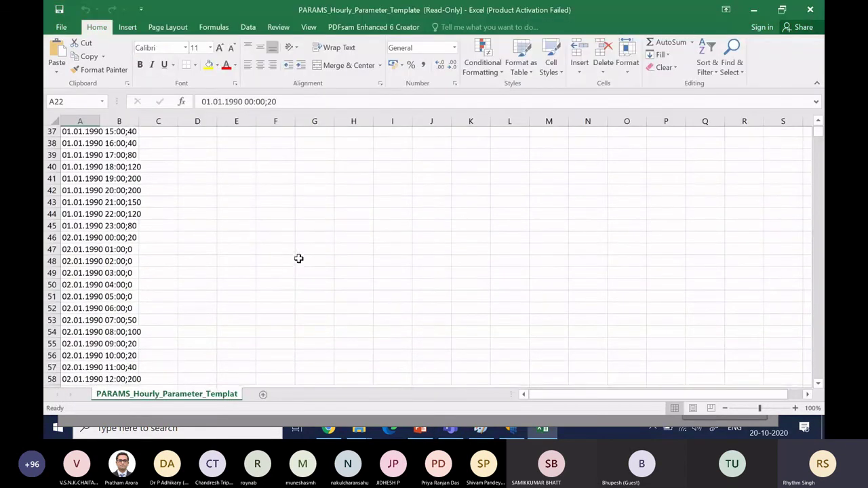
pyautogui.scroll(-20, 298, 259)
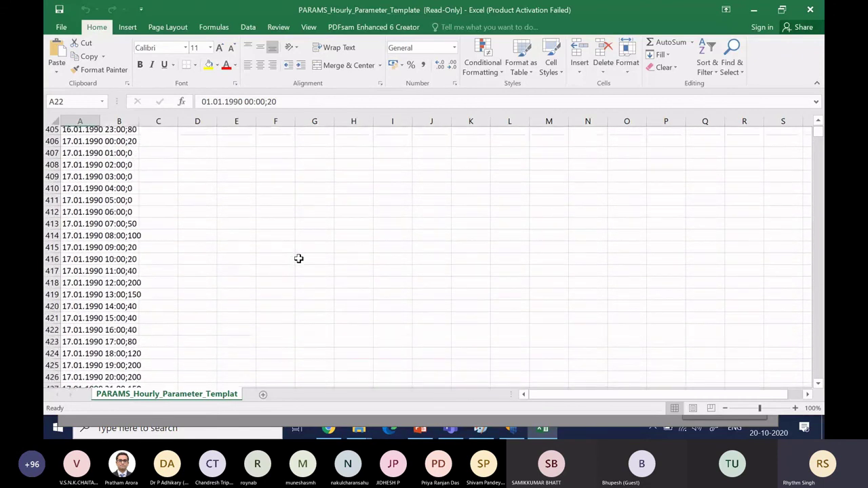
pyautogui.scroll(-20, 299, 258)
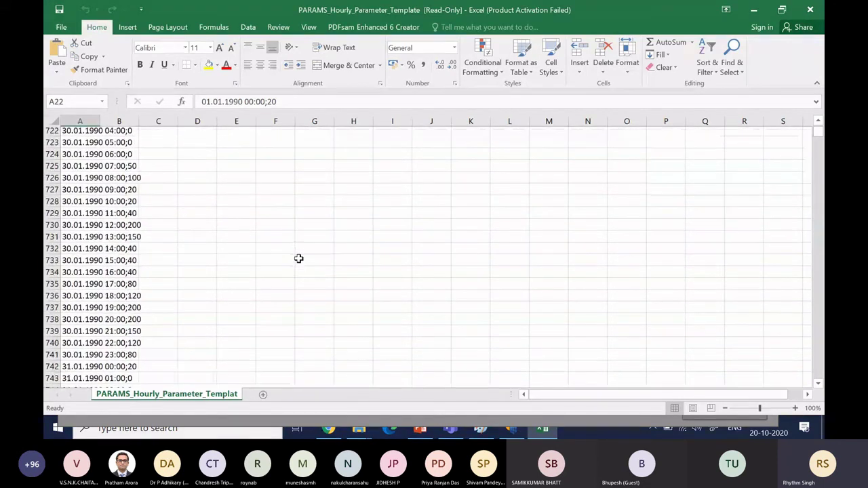
pyautogui.scroll(-20, 299, 258)
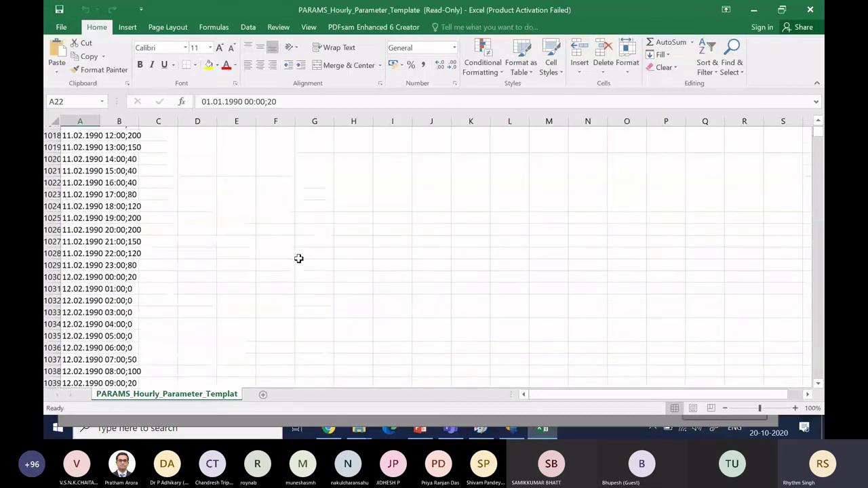
pyautogui.scroll(-20, 299, 258)
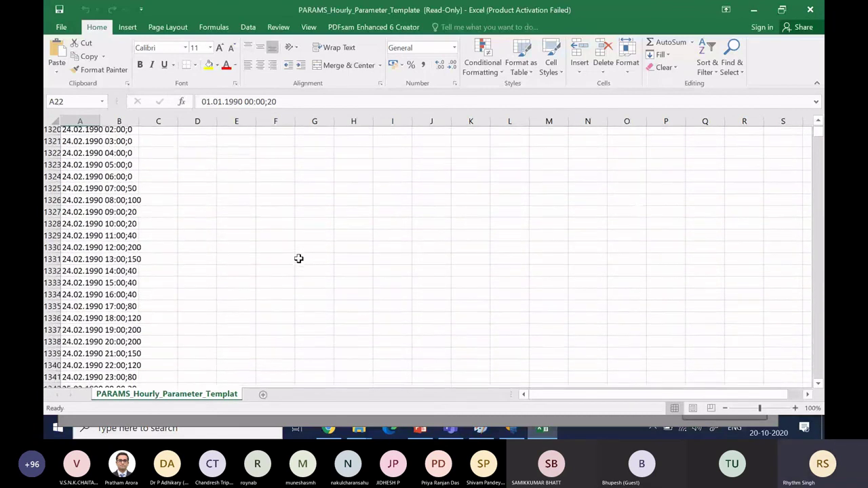
pyautogui.moveTo(819, 171); pyautogui.dragTo(819, 373)
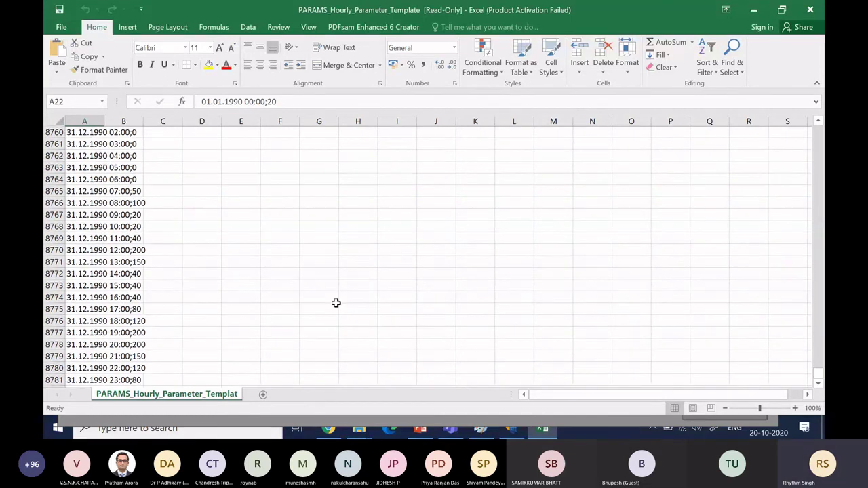
pyautogui.scroll(-2, 336, 303)
pyautogui.click(80, 335)
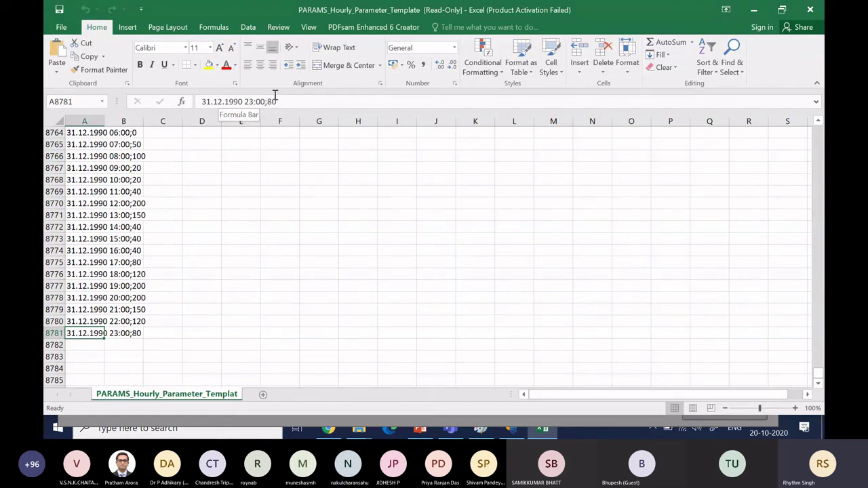
pyautogui.click(243, 313)
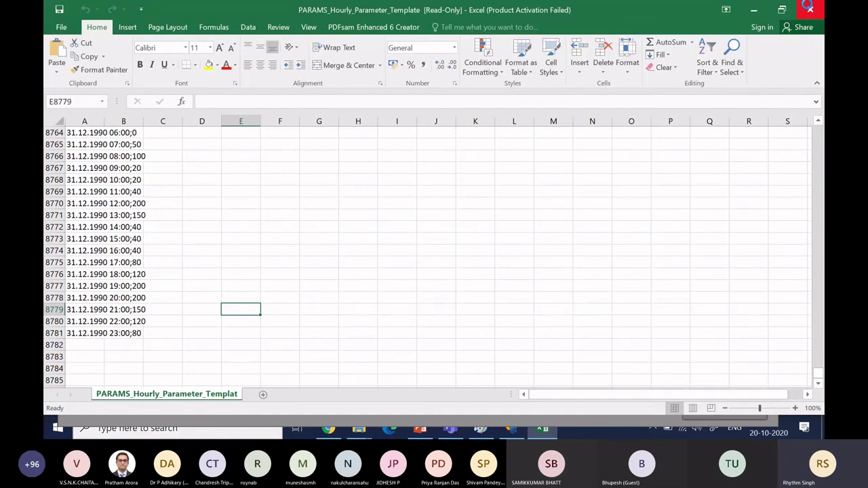
pyautogui.click(810, 8)
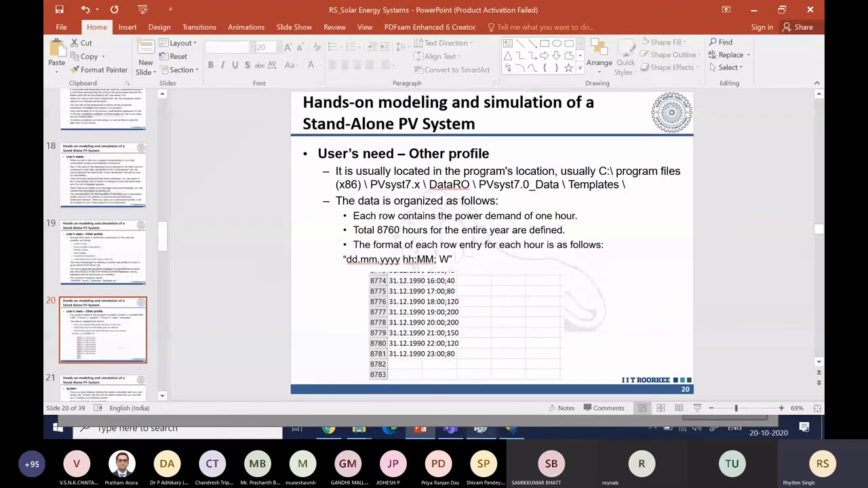
# Step: Switch to PVsyst, cancel the CSV load profile, and reopen the user's needs to confirm the household daily consumptions
pyautogui.hotkey('alt', 'Tab')
pyautogui.press('Tab')
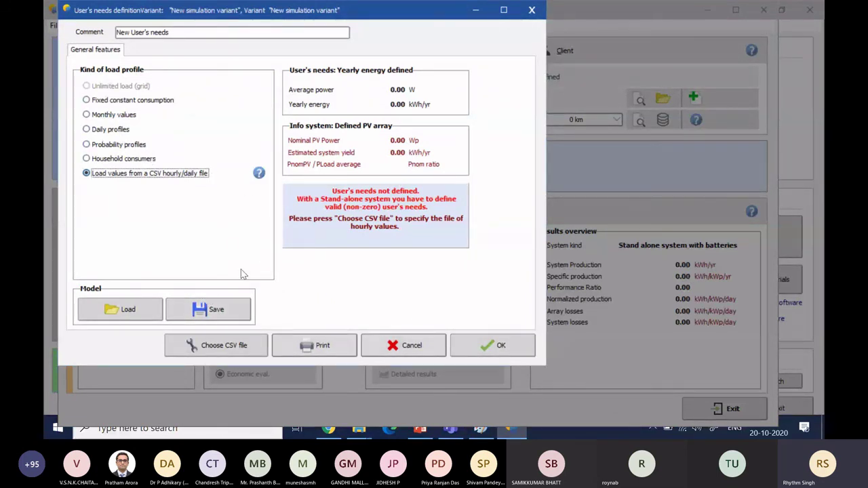
pyautogui.click(397, 347)
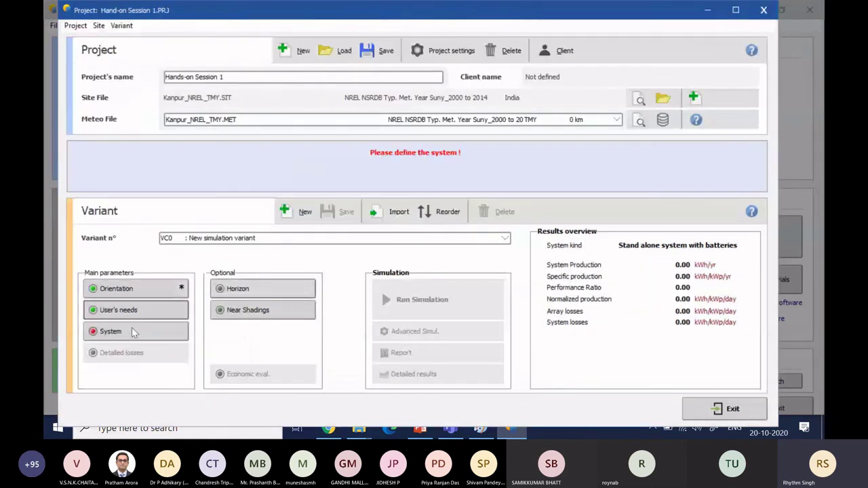
pyautogui.click(113, 312)
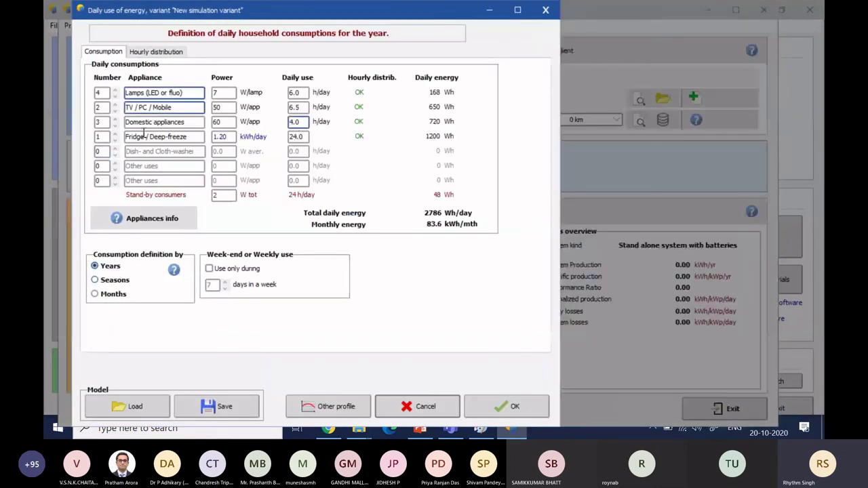
pyautogui.click(480, 408)
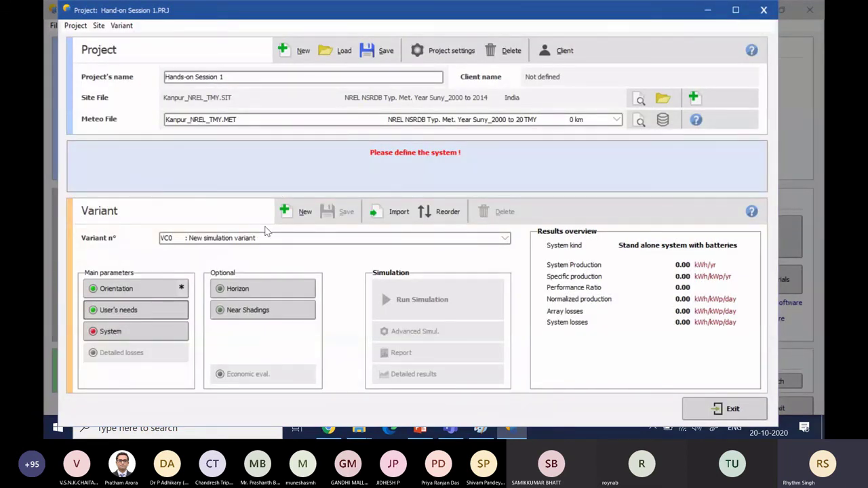
# Step: Switch to the Teams meeting and look through the participants list
pyautogui.hotkey('alt', 'Tab')
pyautogui.hotkey('alt', 'Tab')
pyautogui.hotkey('alt', 'Tab')
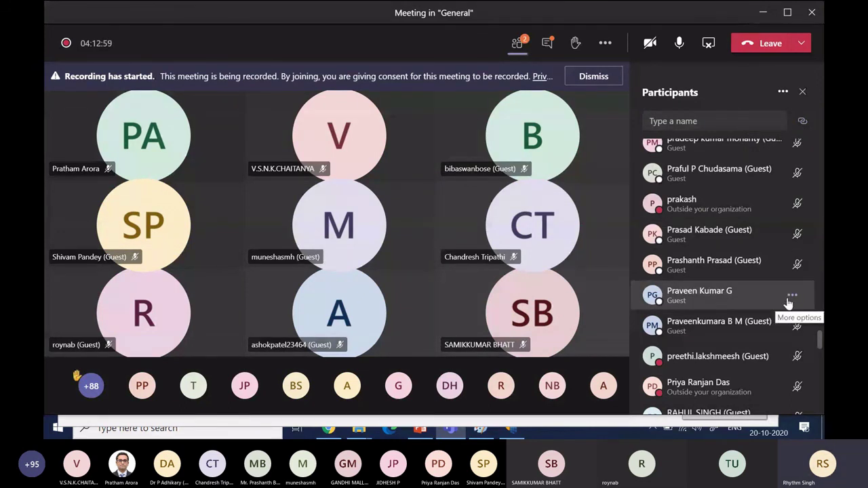
pyautogui.scroll(5, 789, 304)
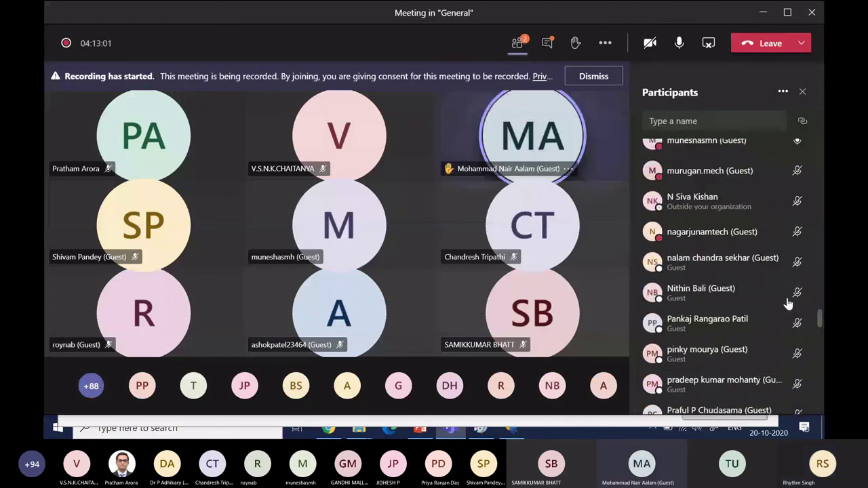
pyautogui.scroll(1, 789, 304)
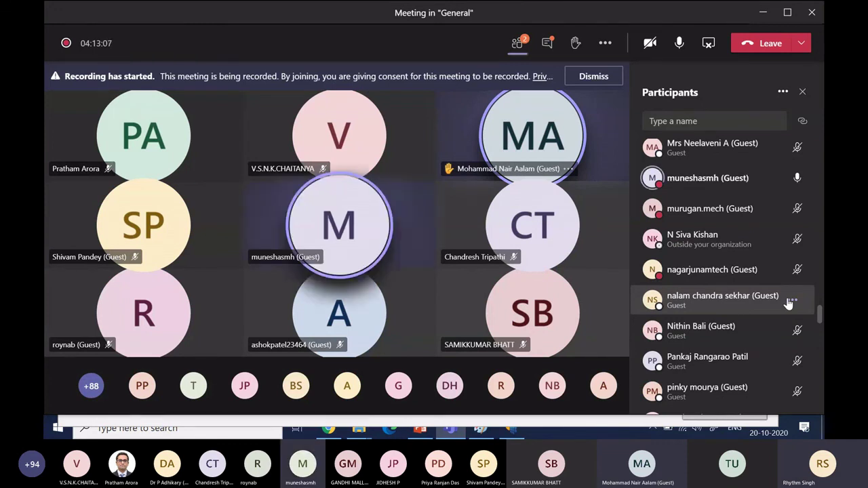
# Step: Switch to PVsyst, set the user's needs to load values from a CSV hourly/daily file, and view the CSV reading dialog before cancelling it
pyautogui.hotkey('alt', 'Tab')
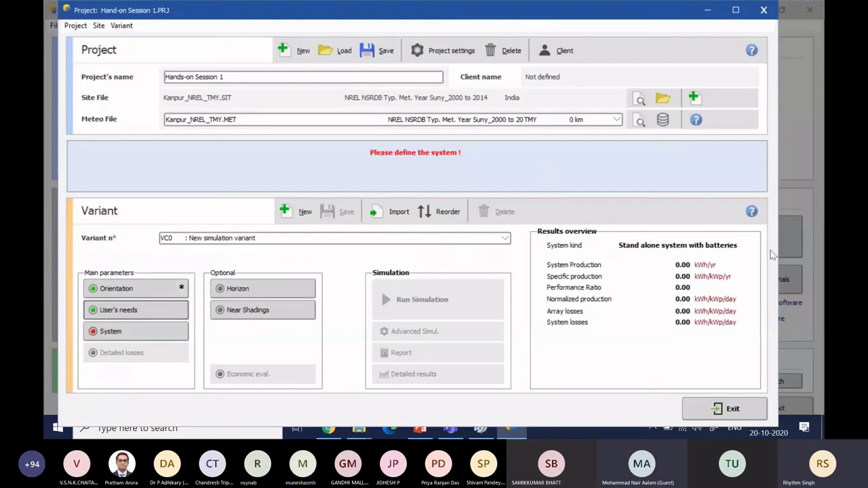
pyautogui.click(150, 312)
pyautogui.click(415, 406)
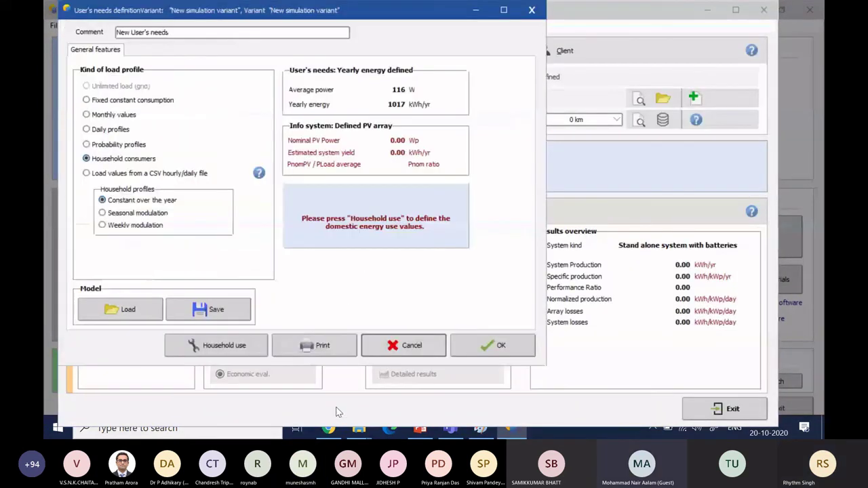
pyautogui.click(97, 176)
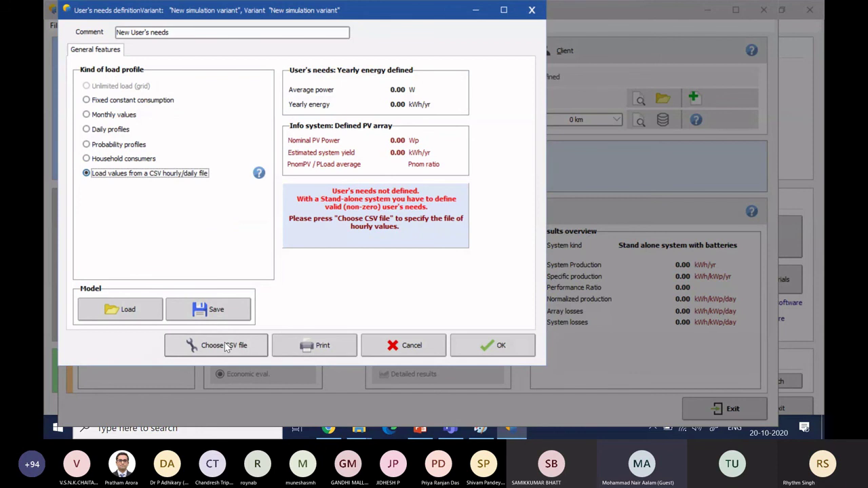
pyautogui.click(225, 346)
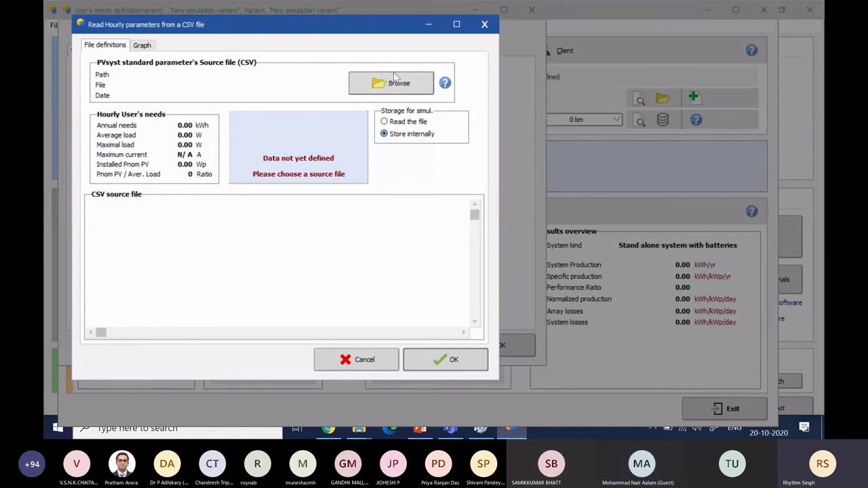
pyautogui.click(365, 359)
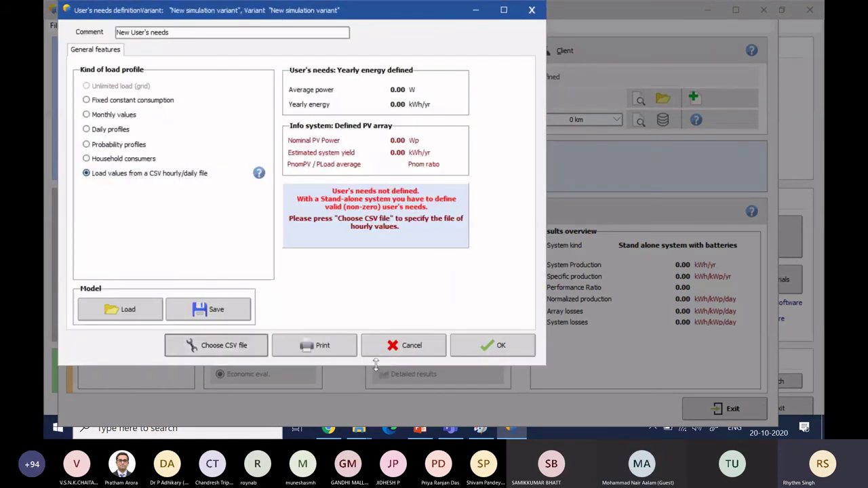
# Step: Browse for an hourly parameters CSV source file, cancel without choosing one, and accept the user's needs
pyautogui.click(207, 348)
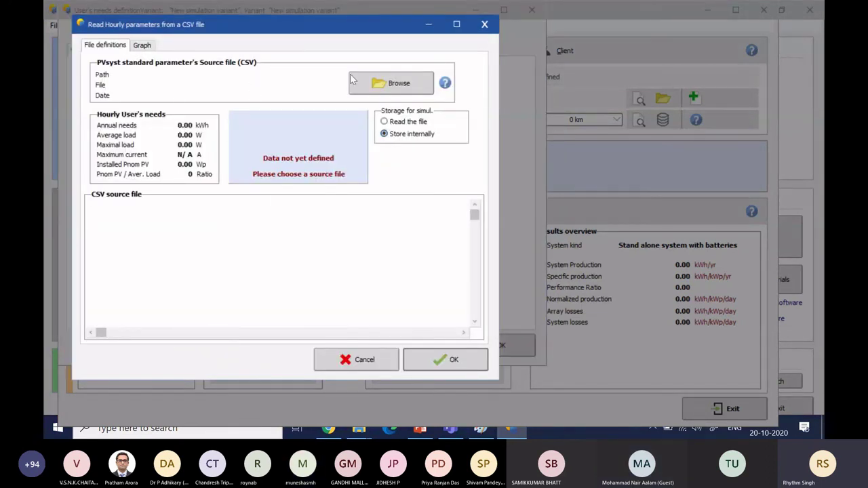
pyautogui.click(374, 84)
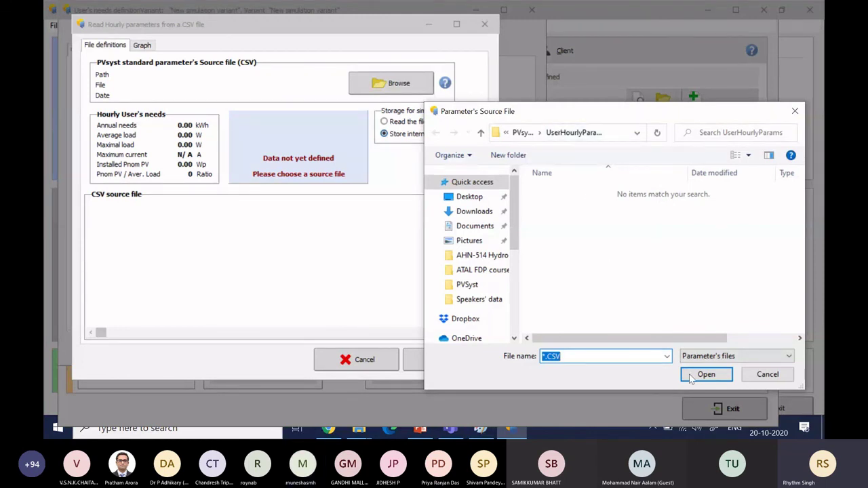
pyautogui.click(755, 379)
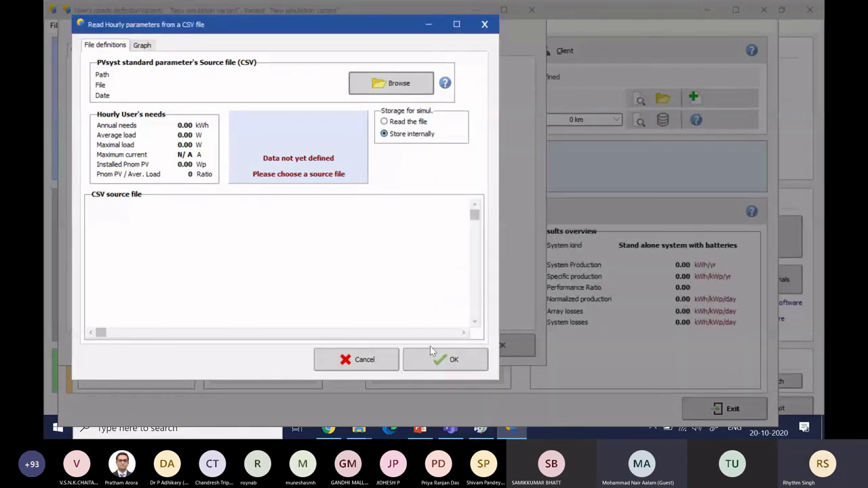
pyautogui.click(376, 361)
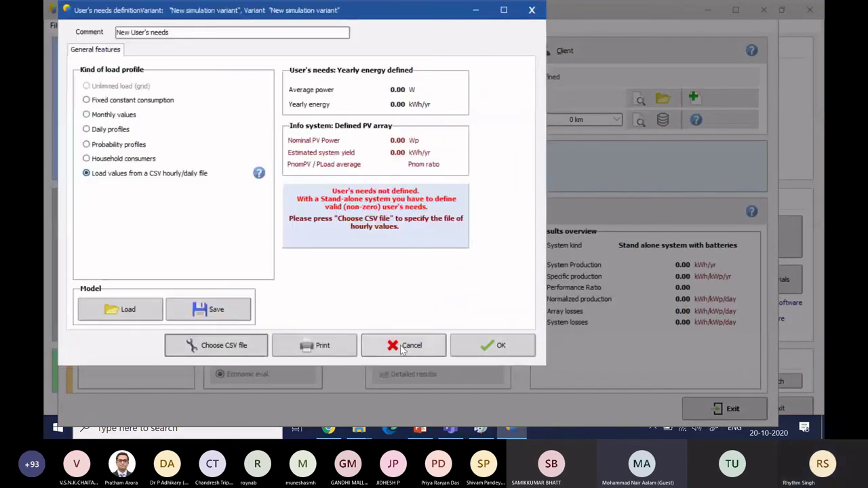
pyautogui.click(497, 346)
# Step: Switch to the Teams meeting to check the participants, and return to the PVsyst project
pyautogui.hotkey('alt', 'Tab')
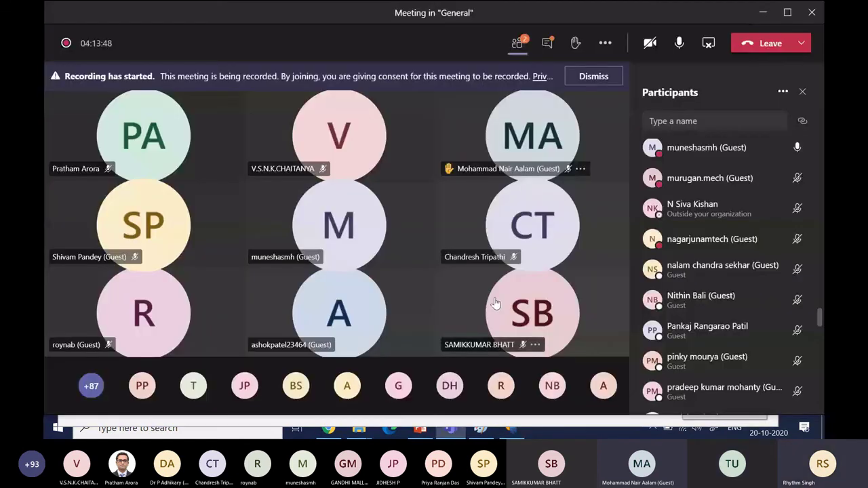
pyautogui.click(495, 303)
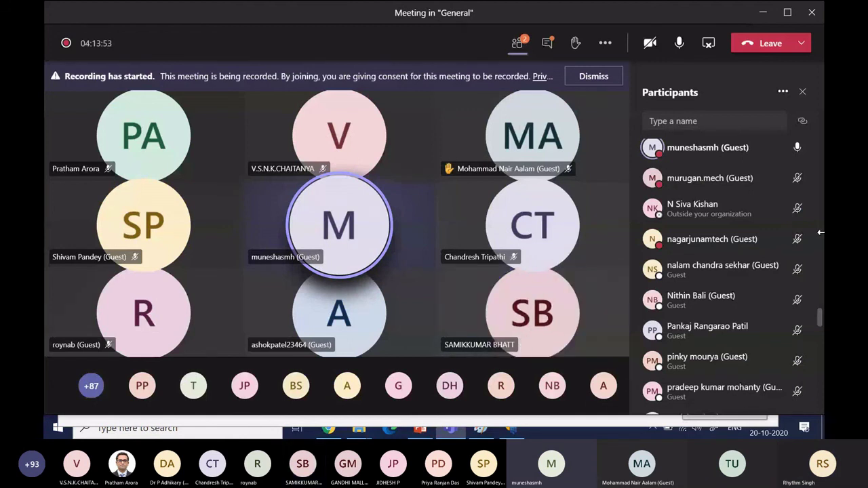
pyautogui.hotkey('alt', 'Tab')
pyautogui.hotkey('alt', 'Tab')
pyautogui.hotkey('alt', 'Tab')
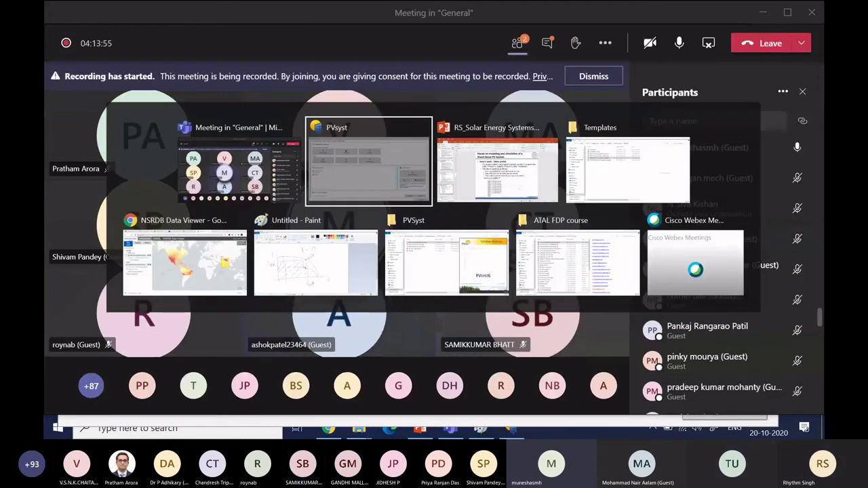
pyautogui.hotkey('alt', 'Tab')
pyautogui.hotkey('alt', 'Tab')
pyautogui.hotkey('alt', 'Tab')
pyautogui.hotkey('alt', 'Tab')
pyautogui.hotkey('alt', 'Tab')
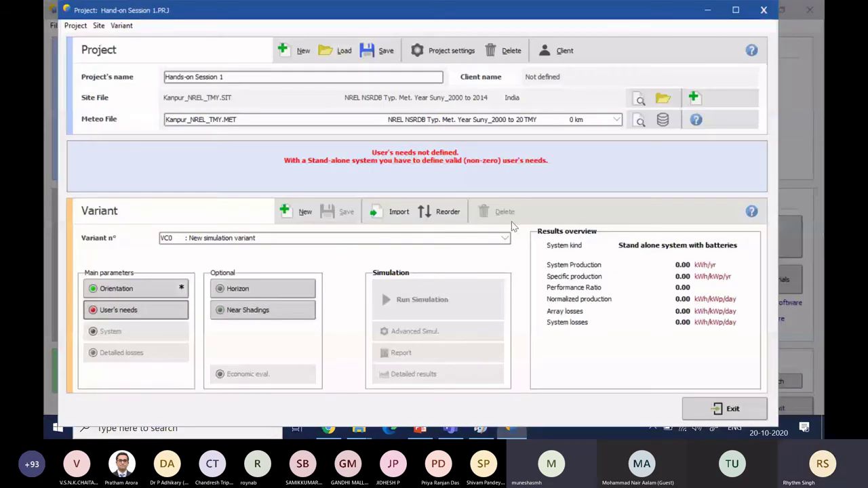
# Step: Reopen the user's needs and set the load profile to household consumers, constant over the year
pyautogui.click(169, 314)
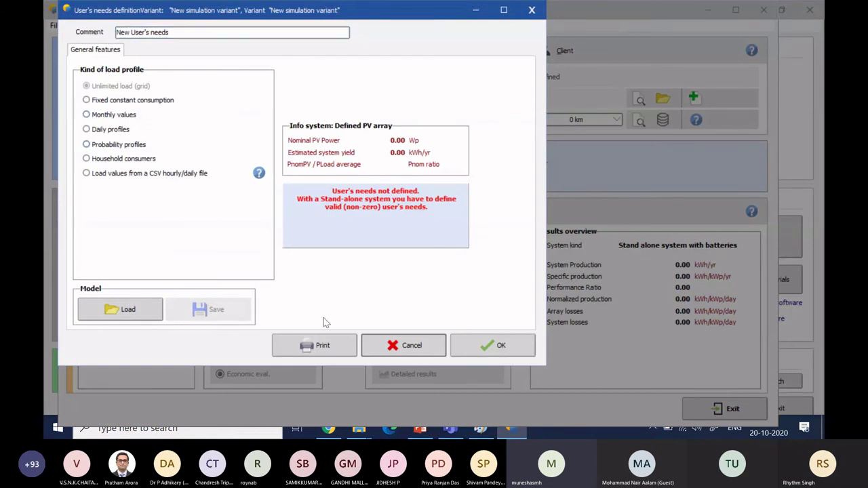
pyautogui.click(400, 348)
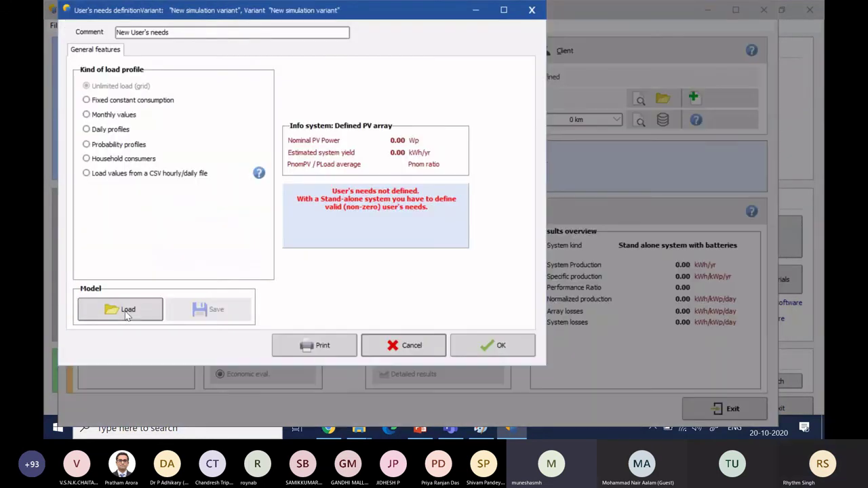
pyautogui.click(128, 313)
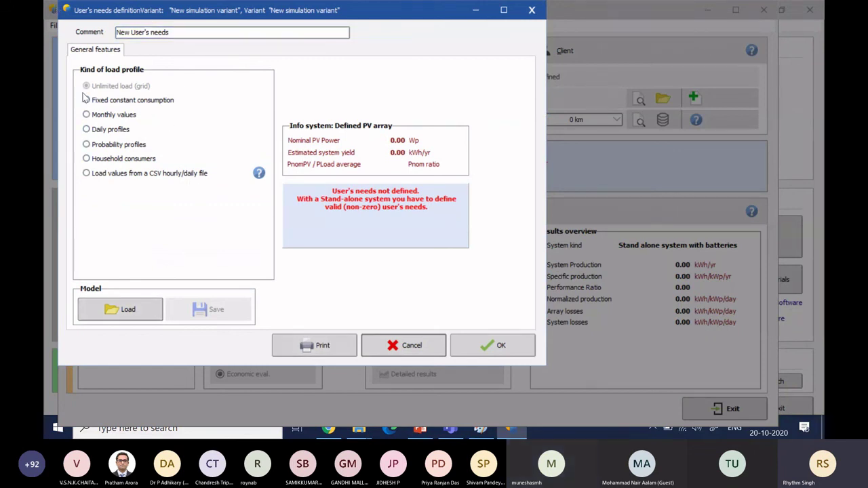
pyautogui.click(87, 158)
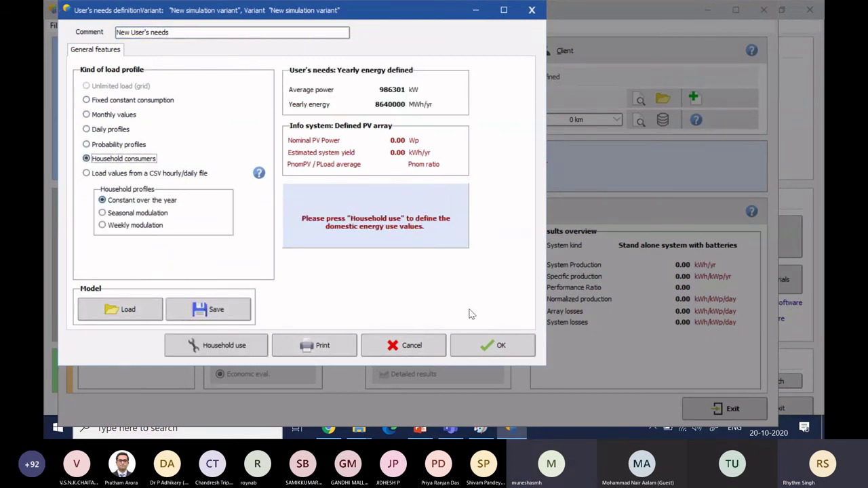
pyautogui.click(489, 344)
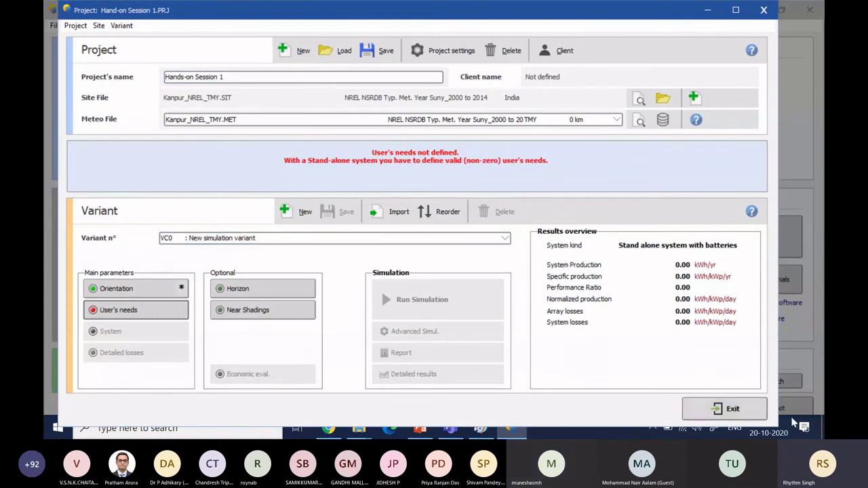
# Step: Exit the project, discarding the new variant, and switch to Teams to view the beginning of the participants list
pyautogui.click(702, 416)
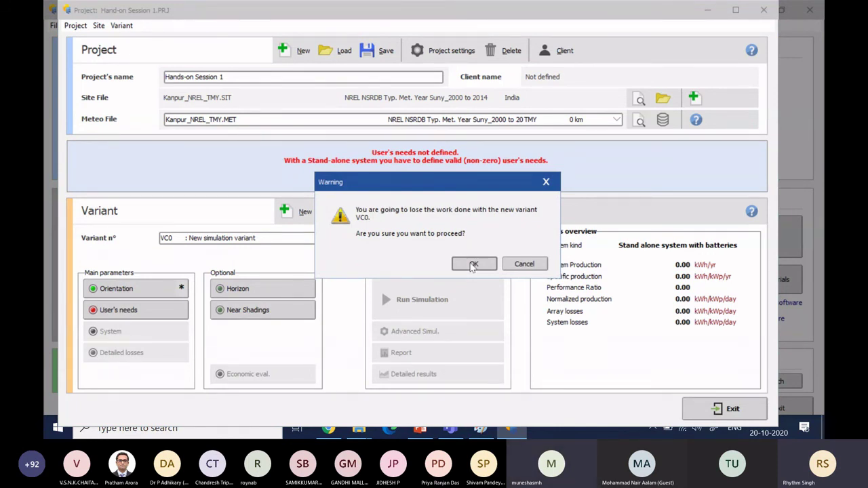
pyautogui.click(473, 265)
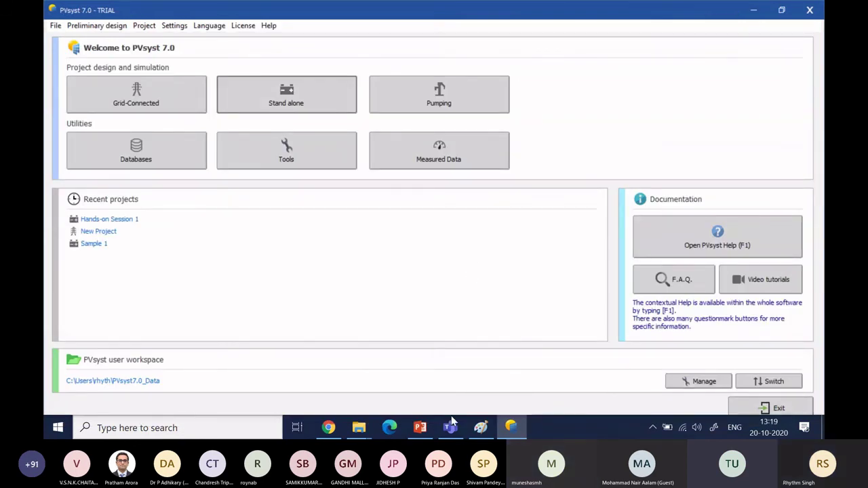
pyautogui.moveTo(451, 424)
pyautogui.click(455, 352)
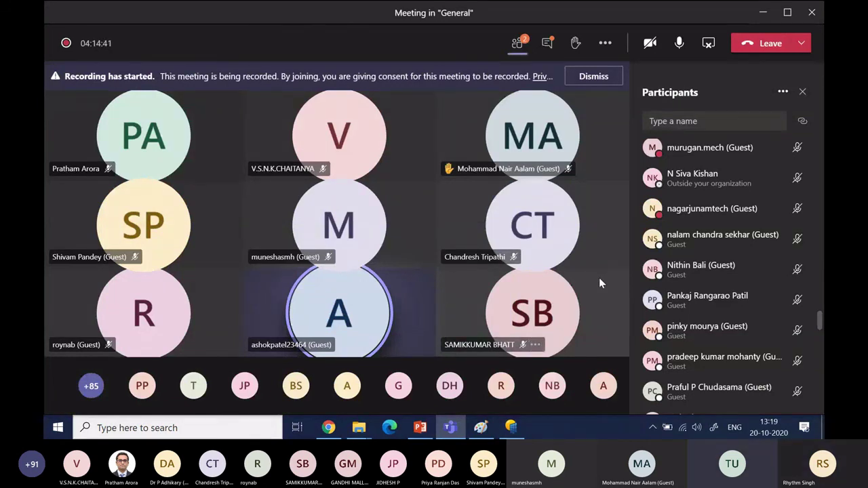
pyautogui.scroll(8, 777, 203)
pyautogui.scroll(10, 779, 205)
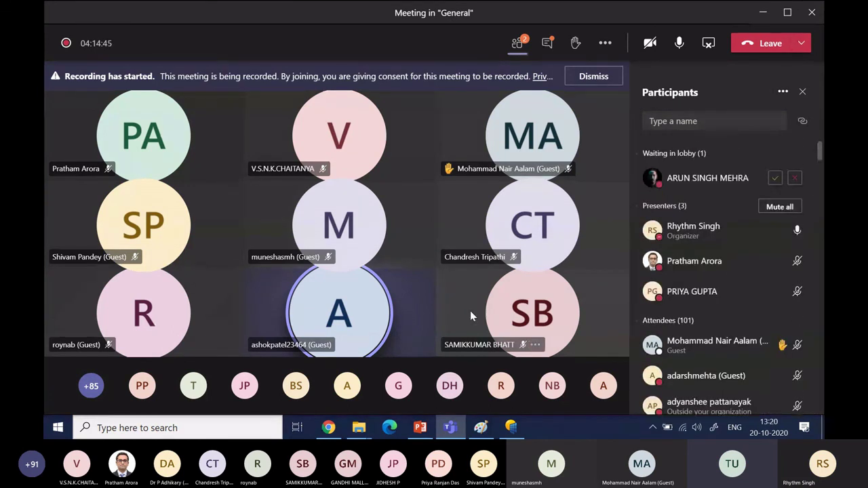
# Step: Switch to Chrome to view the Meteonorm, PVGIS and NSRDB Data Viewer pages, and return to the Teams meeting
pyautogui.click(329, 428)
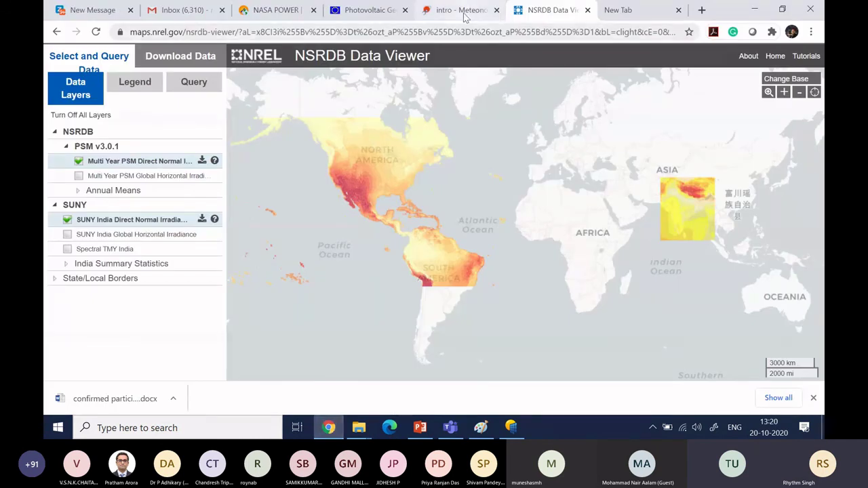
pyautogui.click(464, 12)
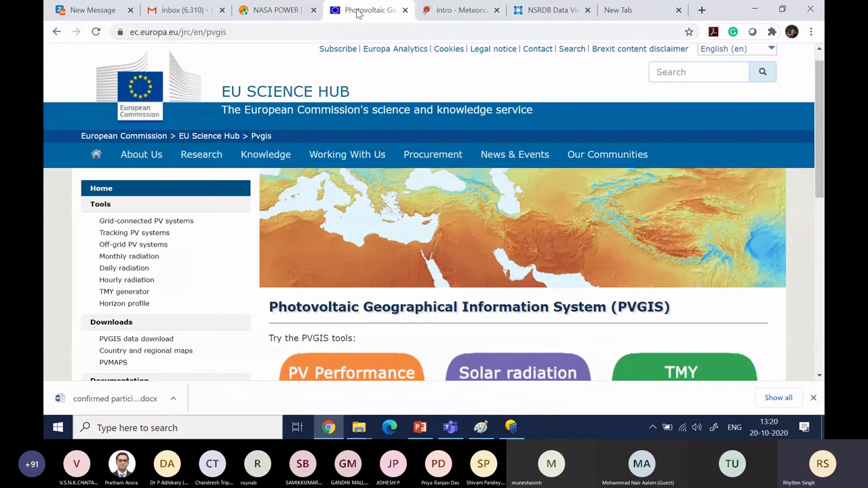
pyautogui.click(360, 10)
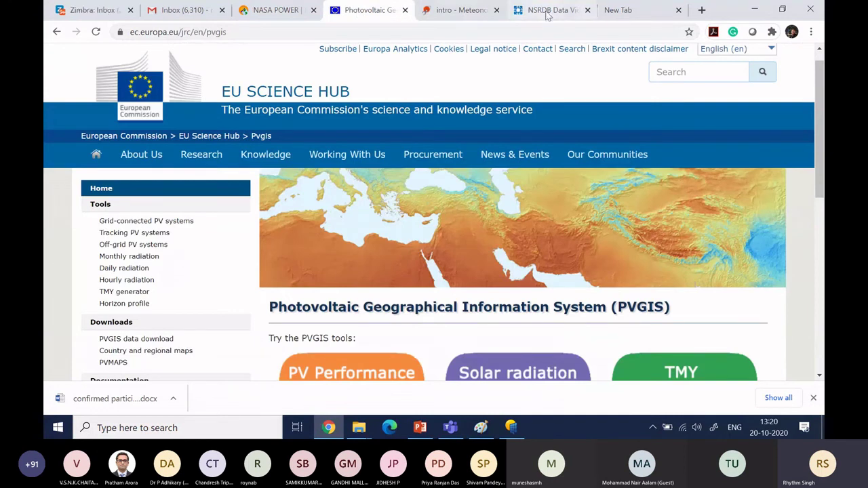
pyautogui.click(550, 11)
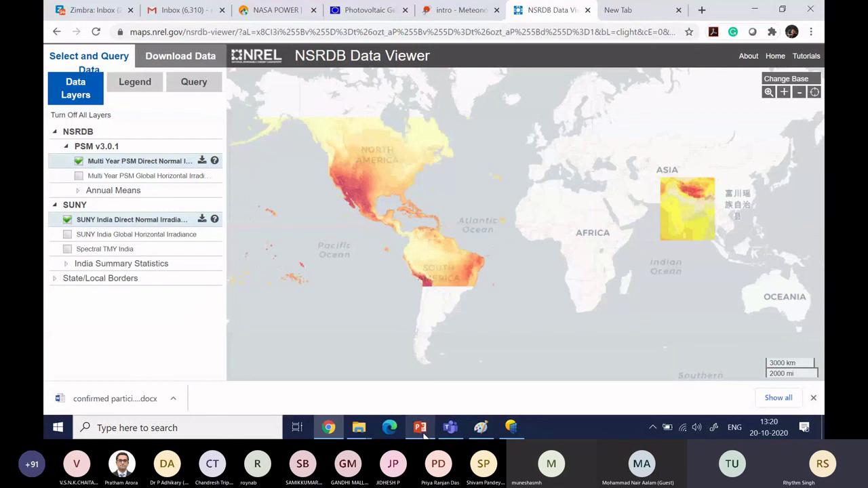
pyautogui.moveTo(425, 436)
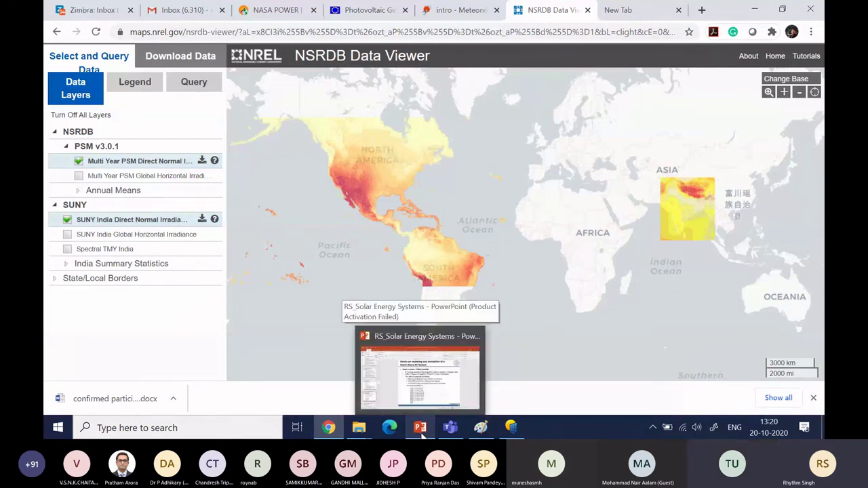
pyautogui.click(451, 427)
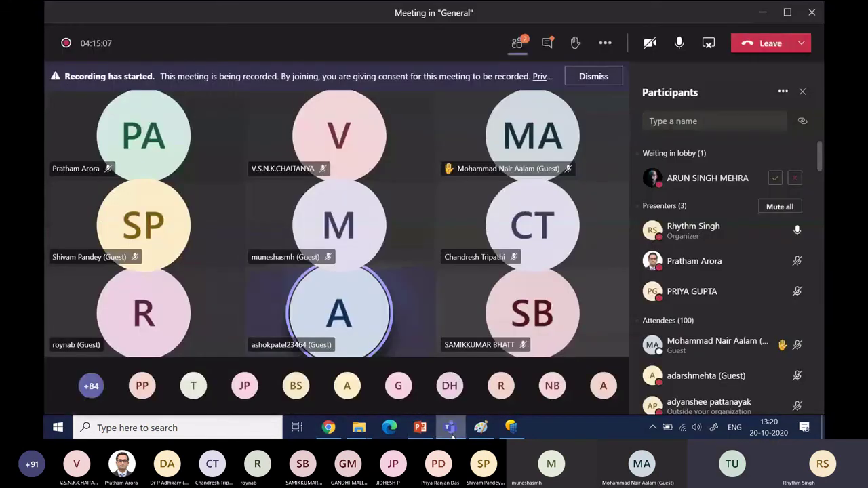
# Step: Switch to PVsyst, open the stand-alone project design, and start a new site with Genève, Switzerland as the selected map point
pyautogui.click(511, 428)
pyautogui.click(251, 102)
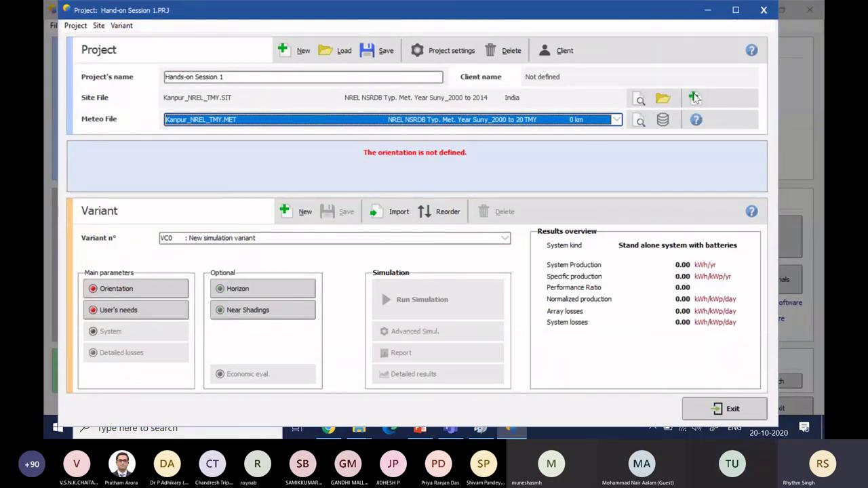
pyautogui.click(695, 98)
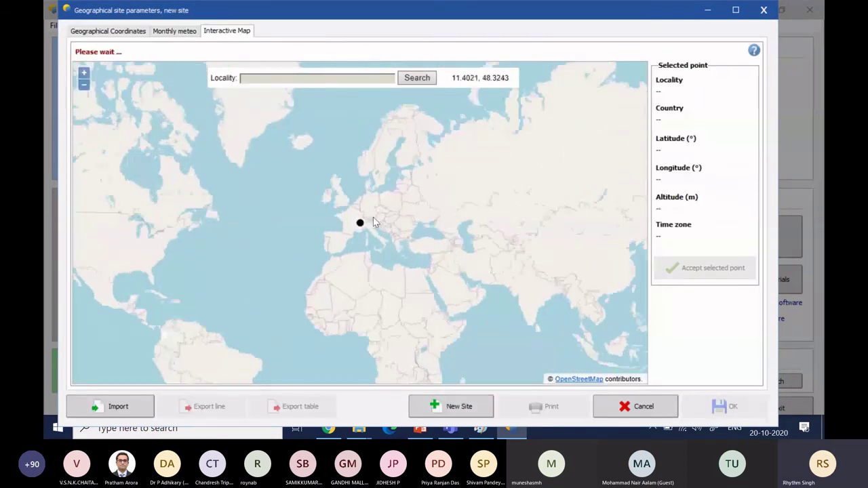
pyautogui.scroll(3, 374, 221)
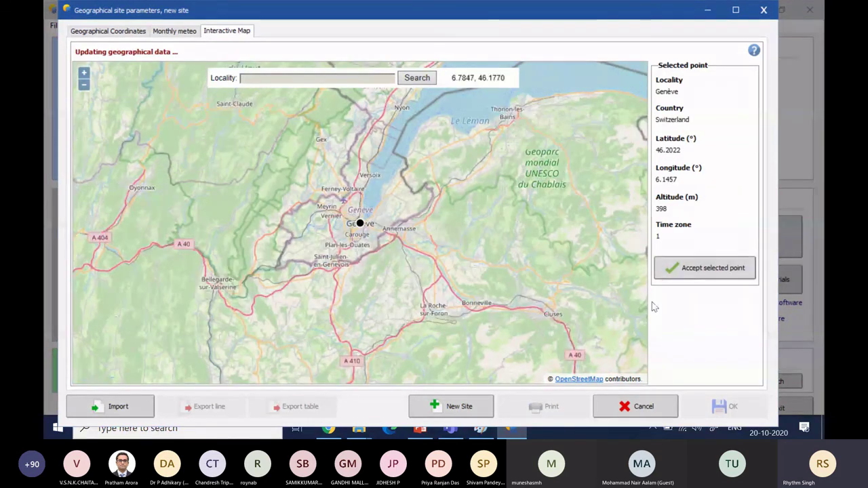
pyautogui.click(682, 269)
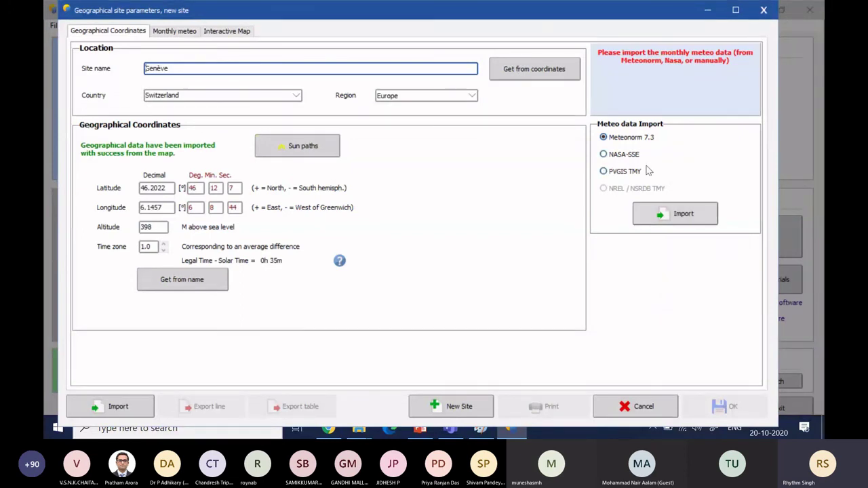
# Step: Try the PVGIS TMY and NASA-SSE meteo import sources for the new Genève site, leave PVGIS TMY selected, and close the site parameters
pyautogui.click(604, 172)
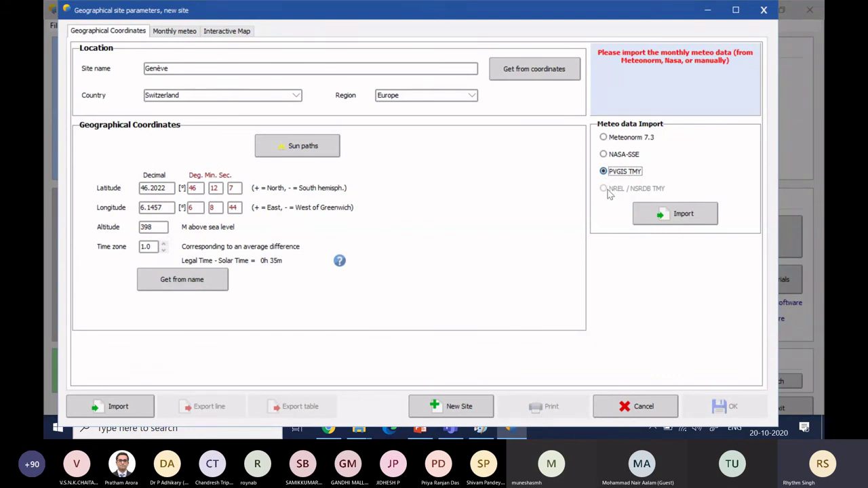
pyautogui.click(606, 155)
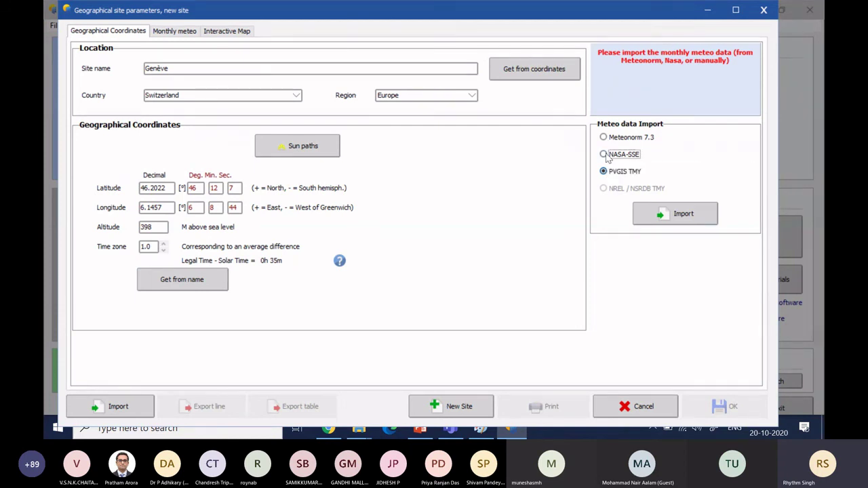
pyautogui.click(606, 172)
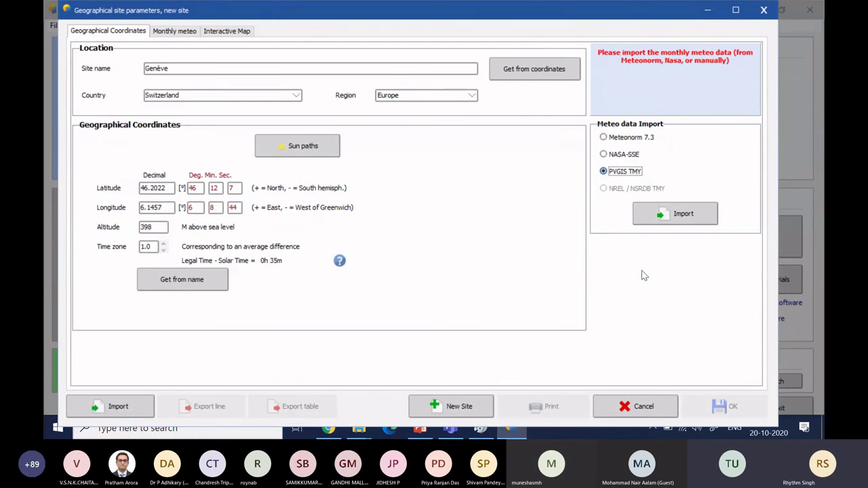
pyautogui.click(762, 13)
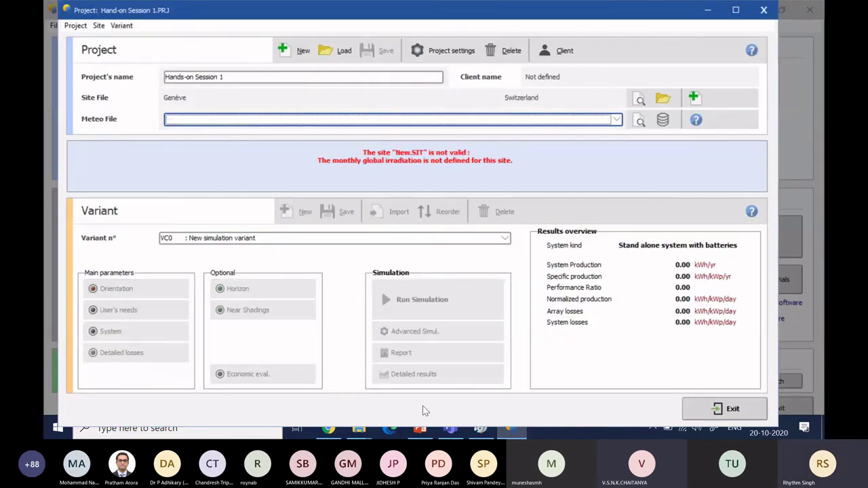
# Step: Glance at the Teams meeting, return to PVsyst, exit the project with the Genève site, and open the recent project Hands-on Session 1
pyautogui.hotkey('alt', 'Tab')
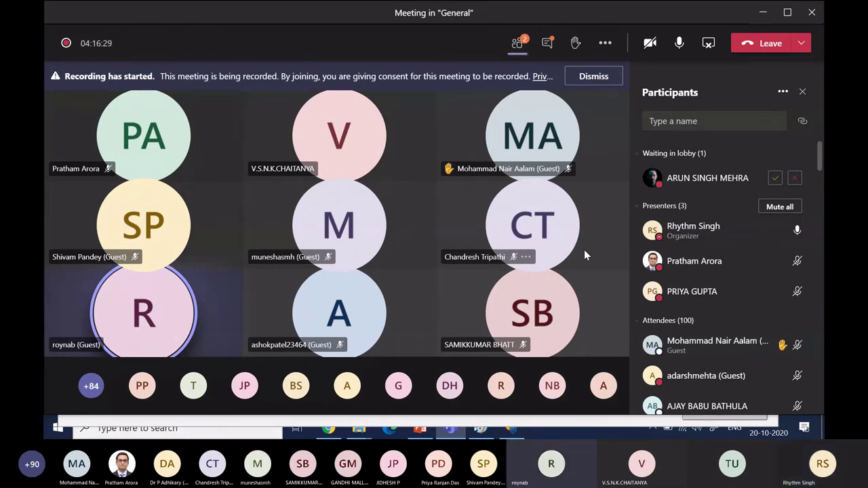
pyautogui.hotkey('alt', 'Tab')
pyautogui.click(344, 51)
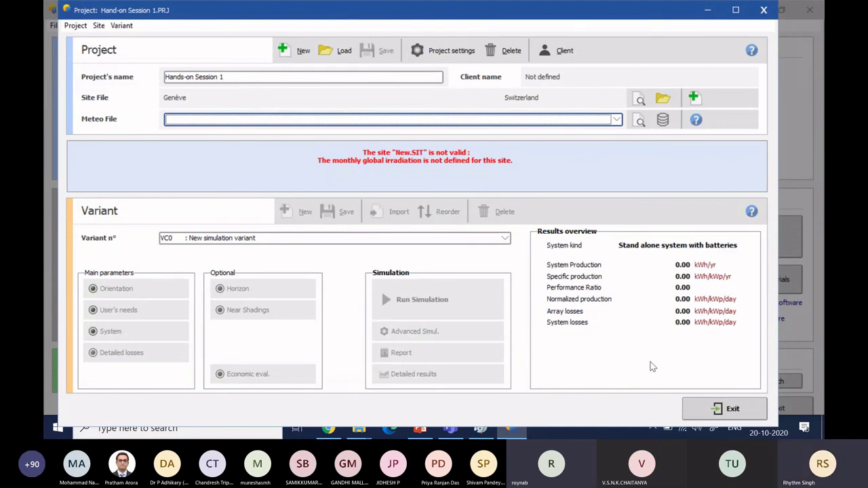
pyautogui.click(714, 412)
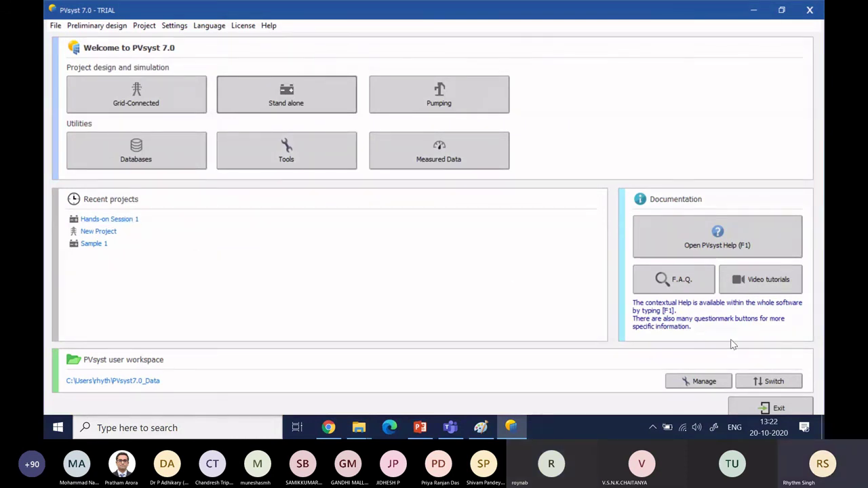
pyautogui.click(115, 224)
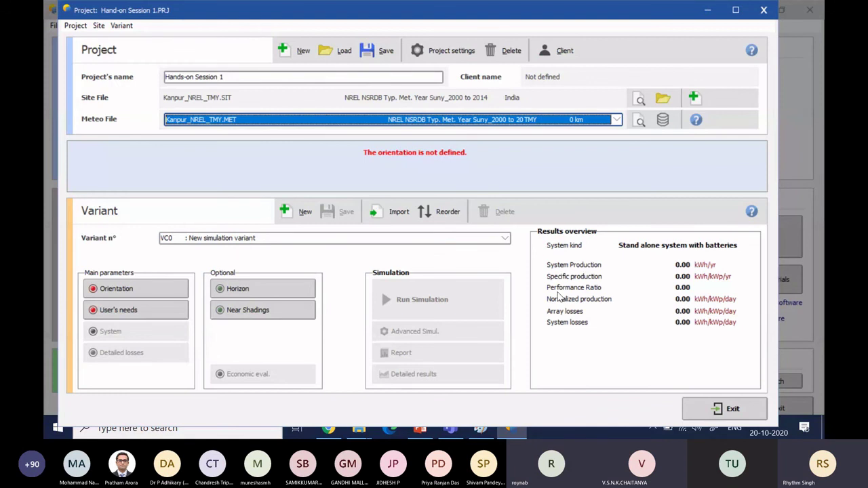
# Step: After a glance at Teams, open the CSV file reader for hourly/daily load values in PVsyst's user's needs, and cancel without choosing a file
pyautogui.hotkey('alt', 'Tab')
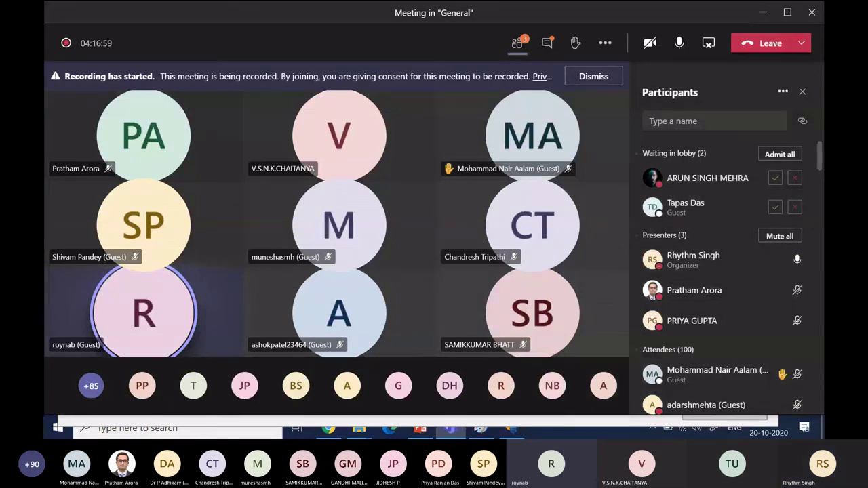
pyautogui.hotkey('alt', 'Tab')
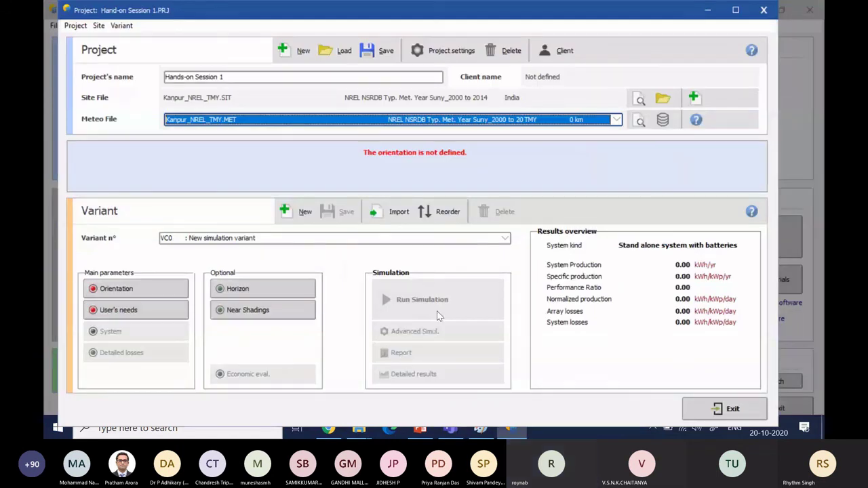
pyautogui.click(121, 310)
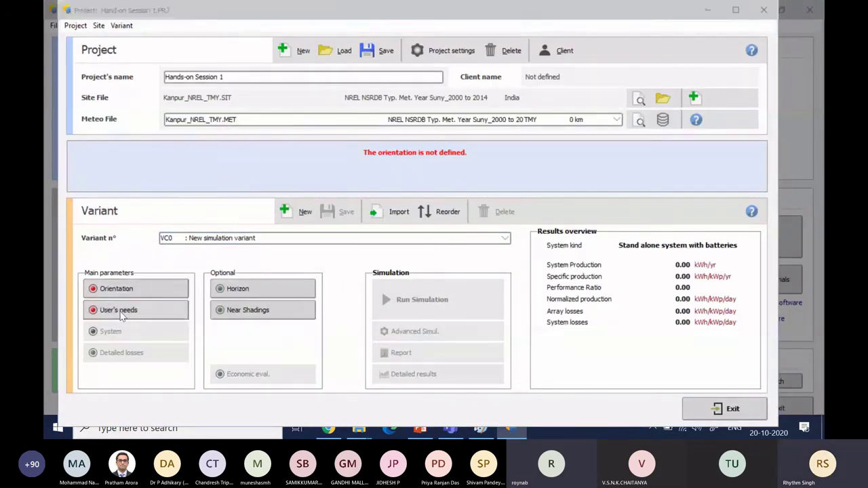
pyautogui.click(329, 407)
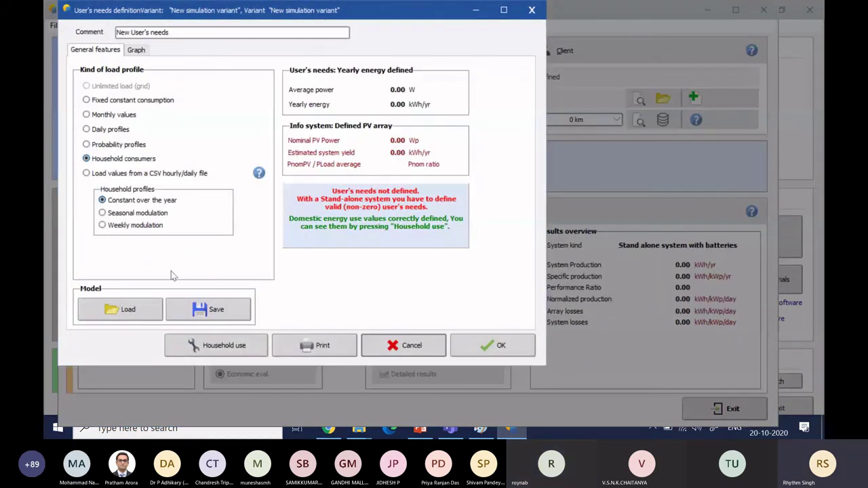
pyautogui.click(87, 174)
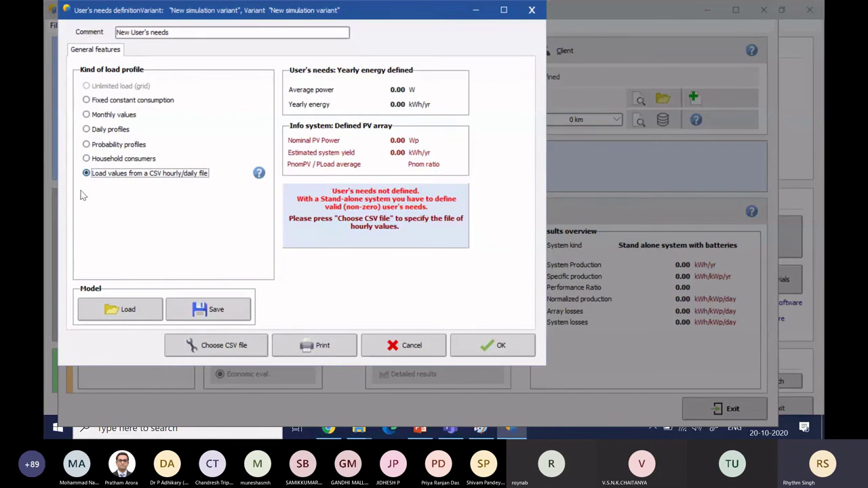
pyautogui.click(207, 352)
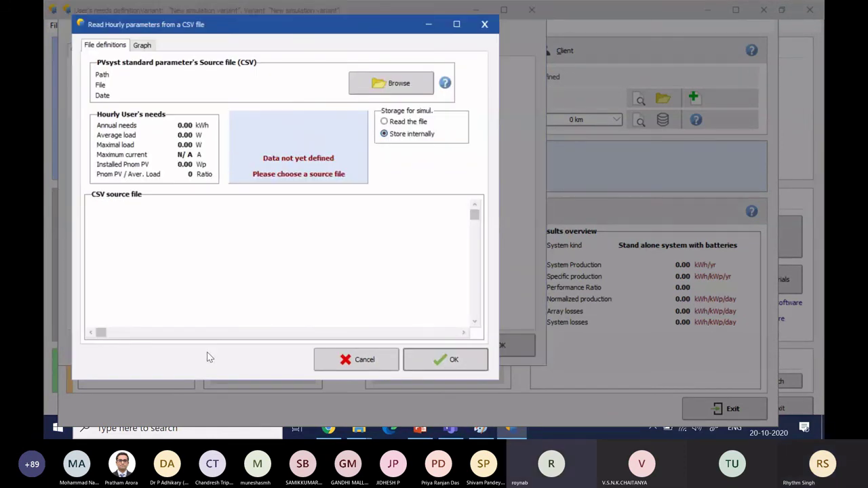
pyautogui.click(486, 26)
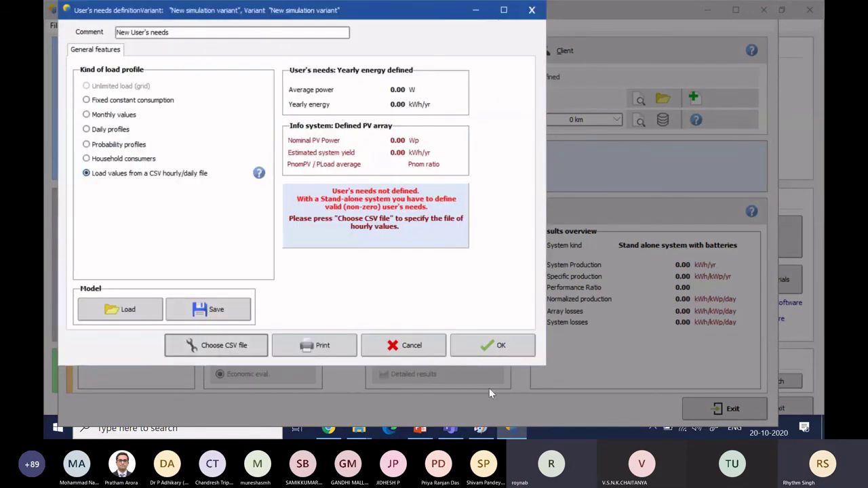
pyautogui.click(438, 347)
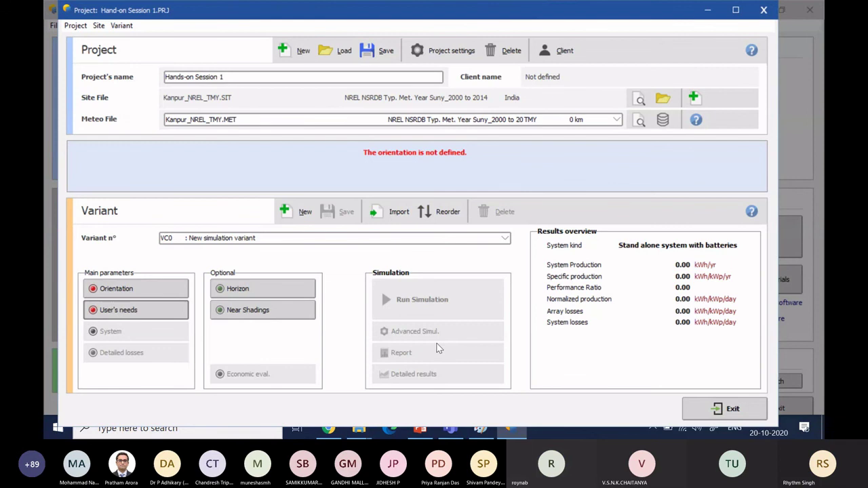
# Step: Check the Teams meeting again, switch back to PVsyst, and exit and reopen Hands-on Session 1
pyautogui.hotkey('alt', 'Tab')
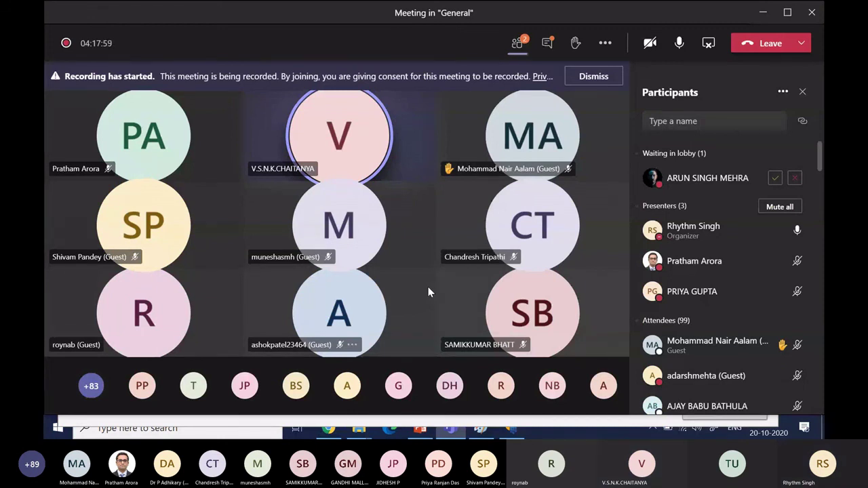
pyautogui.hotkey('alt', 'Tab')
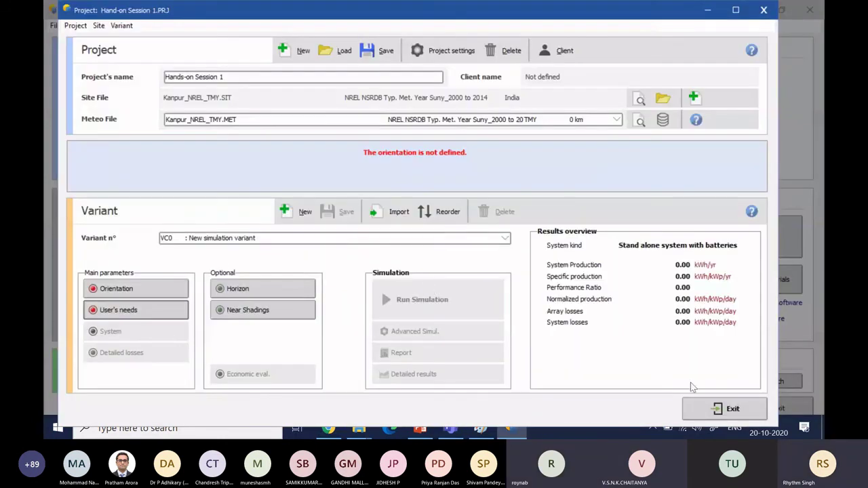
pyautogui.click(723, 410)
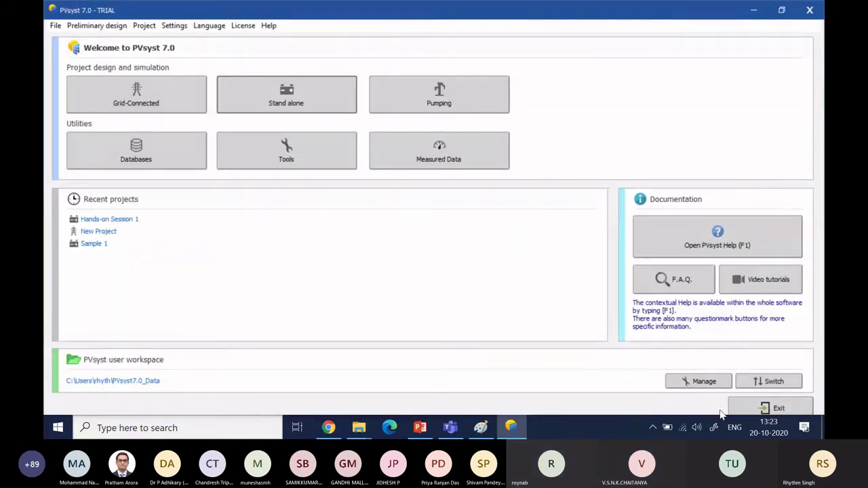
pyautogui.click(107, 220)
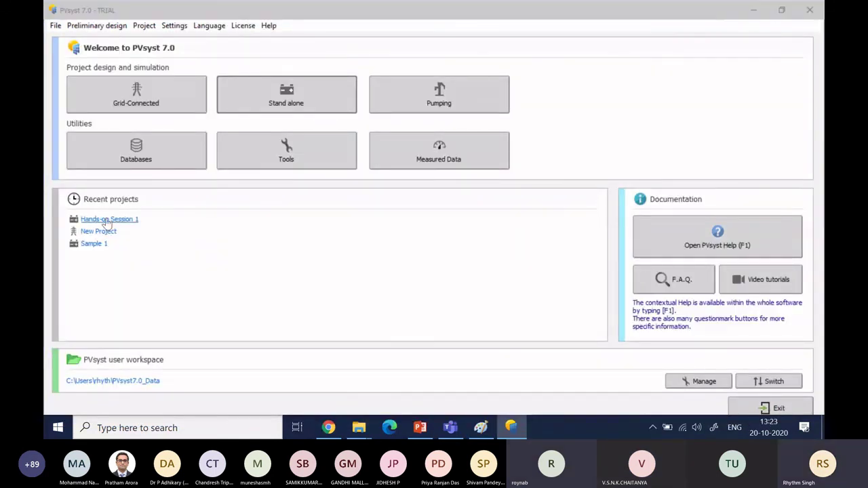
# Step: Accept a fixed tilted plane orientation with a slightly reduced plane tilt, and exit the project, discarding the new variant
pyautogui.click(144, 290)
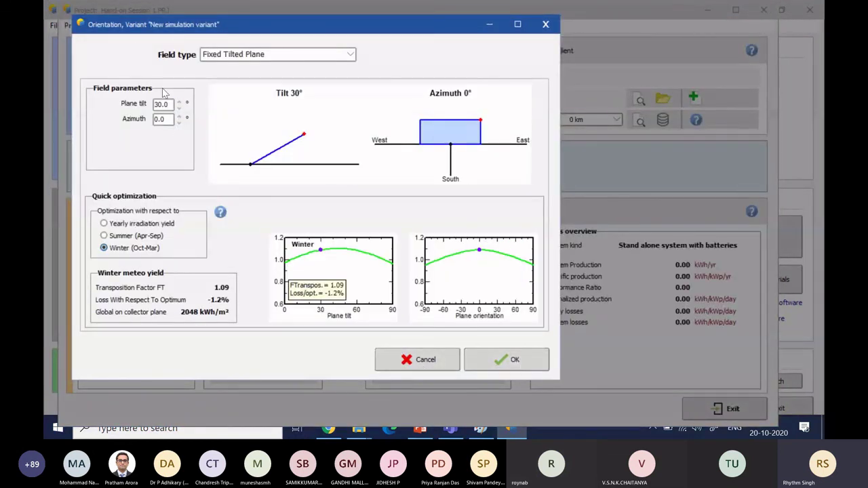
pyautogui.click(180, 109)
pyautogui.click(502, 363)
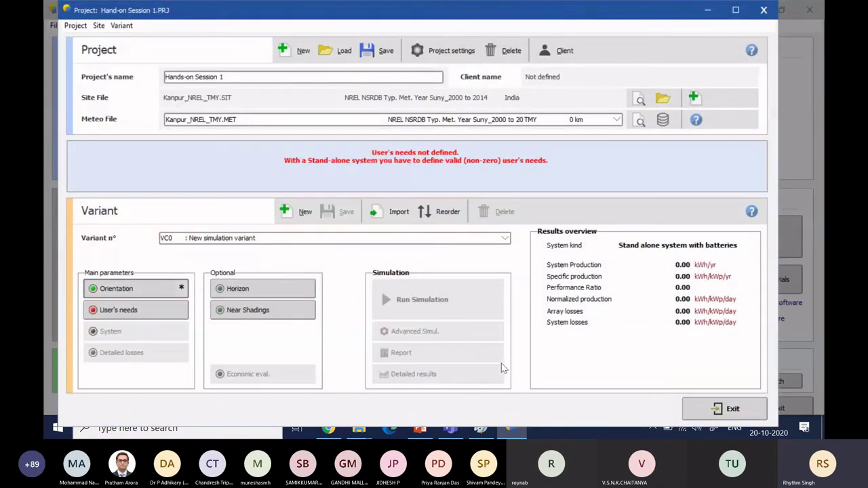
pyautogui.click(733, 414)
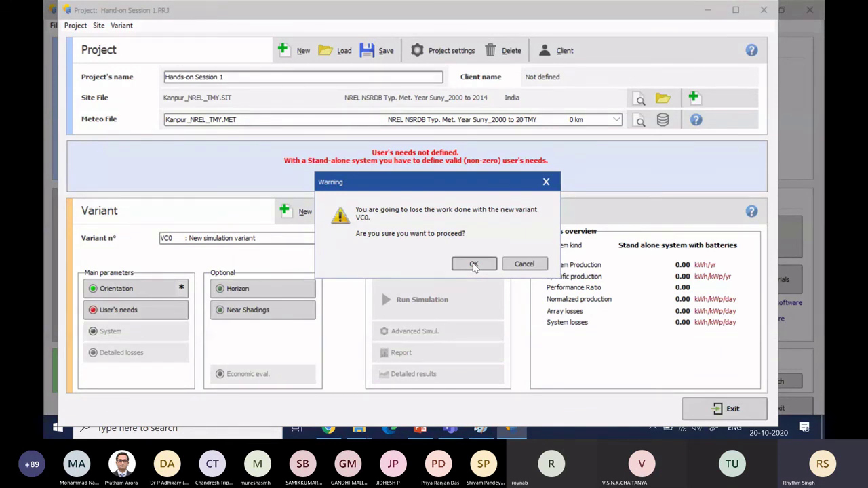
pyautogui.click(474, 264)
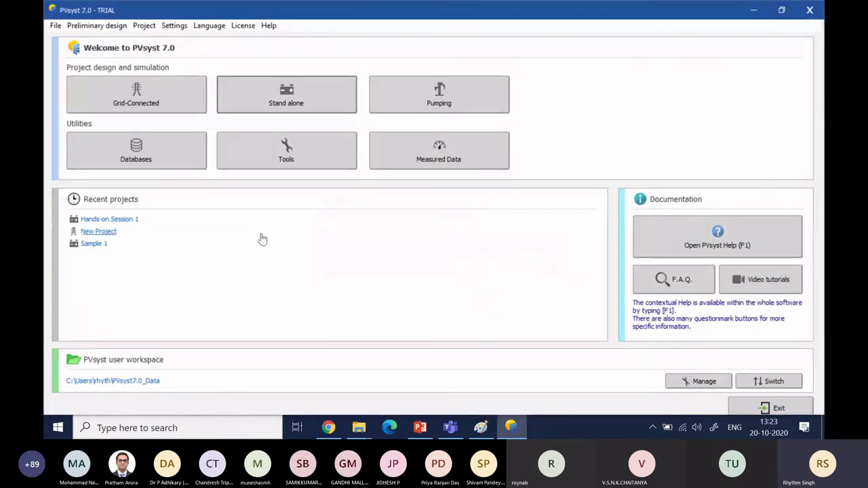
# Step: Reopen Hands-on Session 1, define the orientation with a reduced plane tilt, and start exiting the project but cancel to keep the variant
pyautogui.click(95, 224)
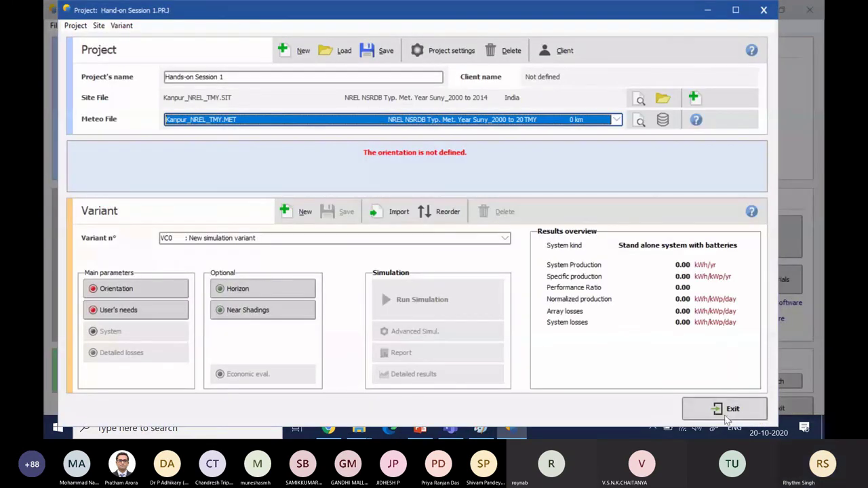
pyautogui.click(139, 291)
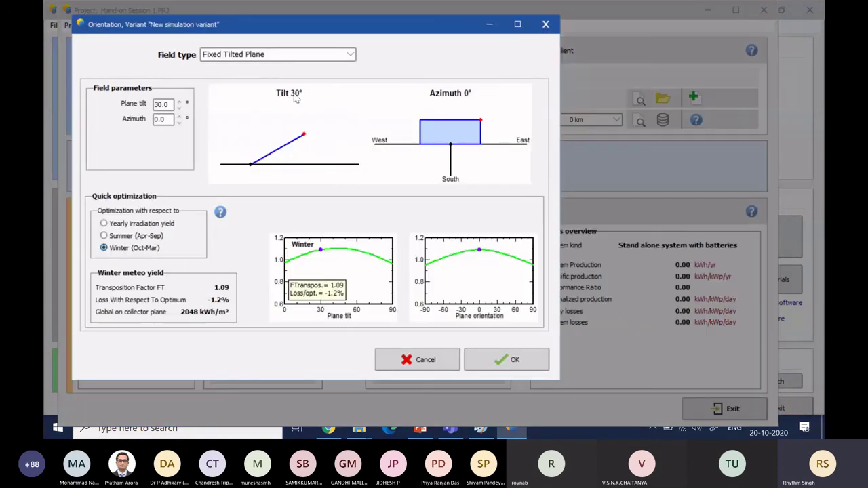
pyautogui.click(179, 109)
pyautogui.click(179, 108)
pyautogui.click(495, 358)
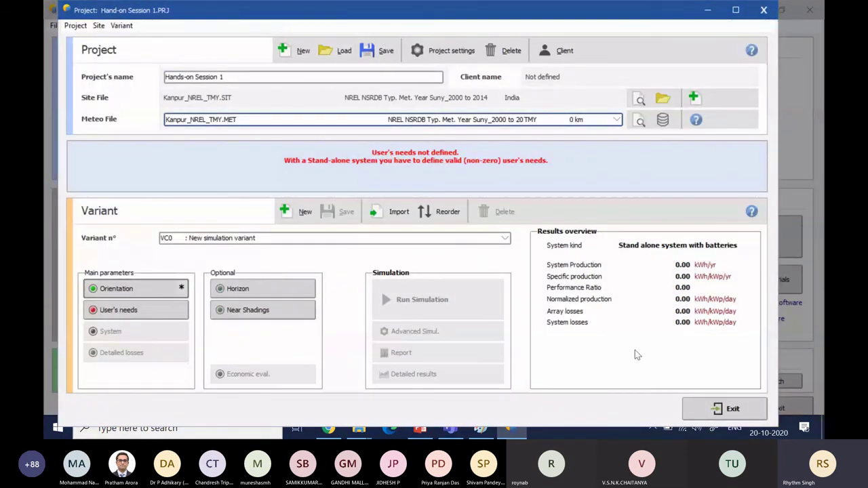
pyautogui.click(723, 415)
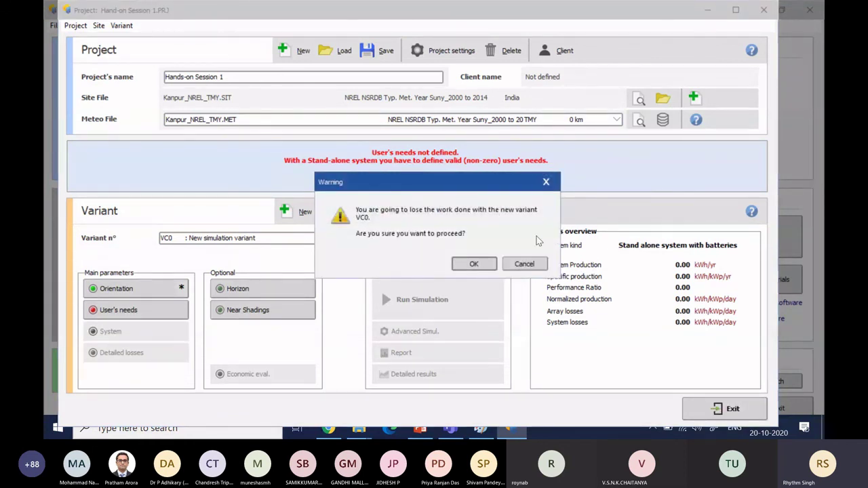
pyautogui.click(522, 265)
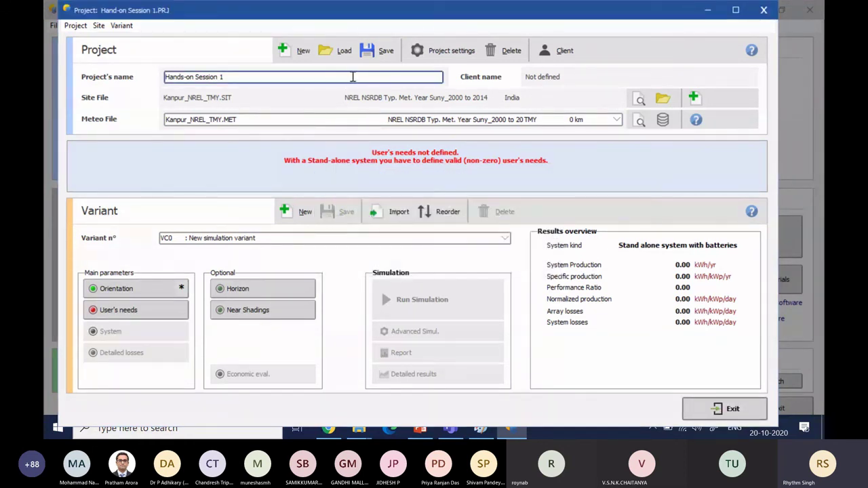
# Step: Save the project under the file name Hand-on Session 1, and exit it, discarding the unsaved variant VC0
pyautogui.click(380, 51)
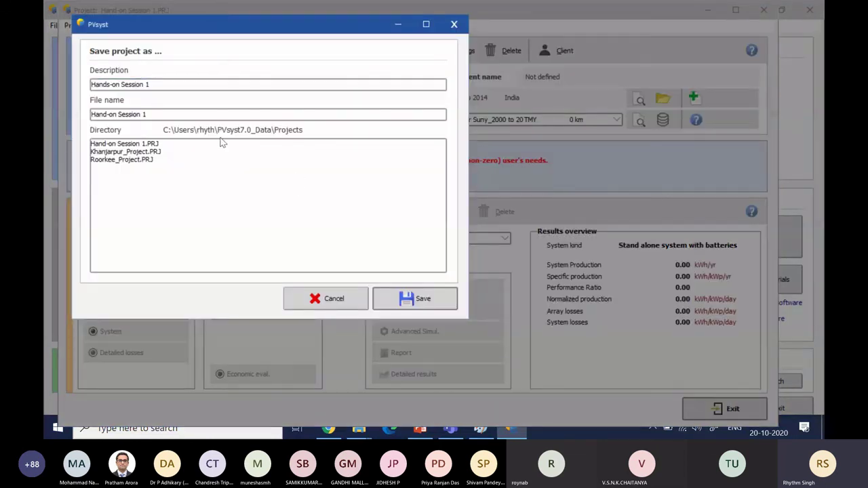
pyautogui.click(406, 298)
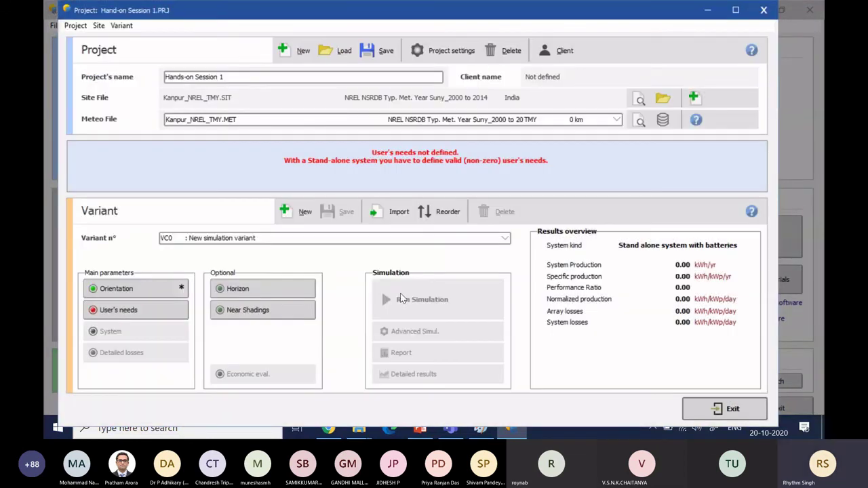
pyautogui.click(705, 414)
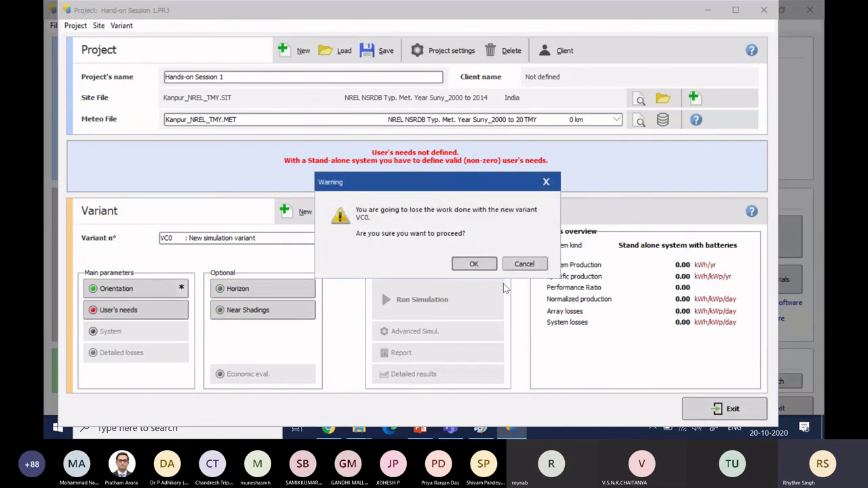
pyautogui.click(475, 265)
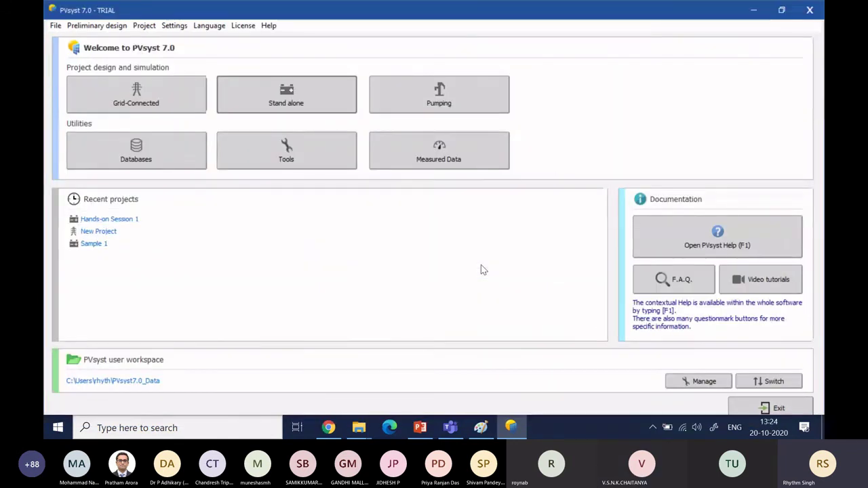
# Step: Reopen and exit Hands-on Session 1, and switch to the Teams meeting to stop sharing the screen
pyautogui.click(127, 223)
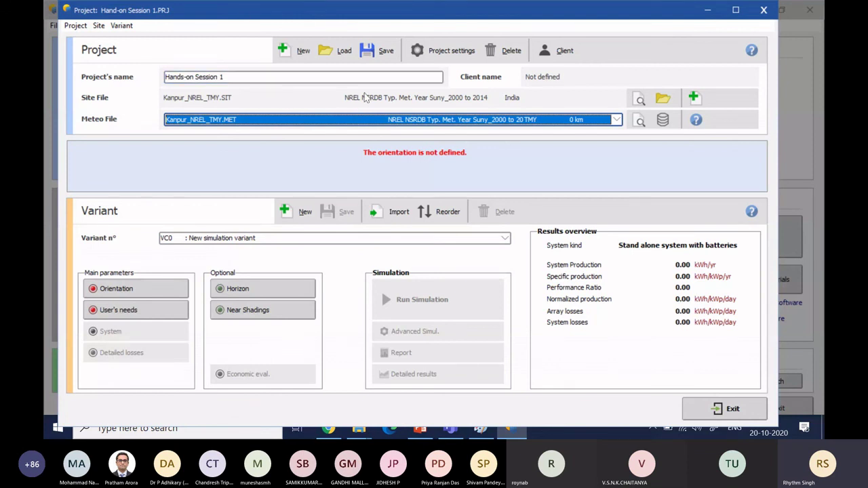
pyautogui.click(724, 409)
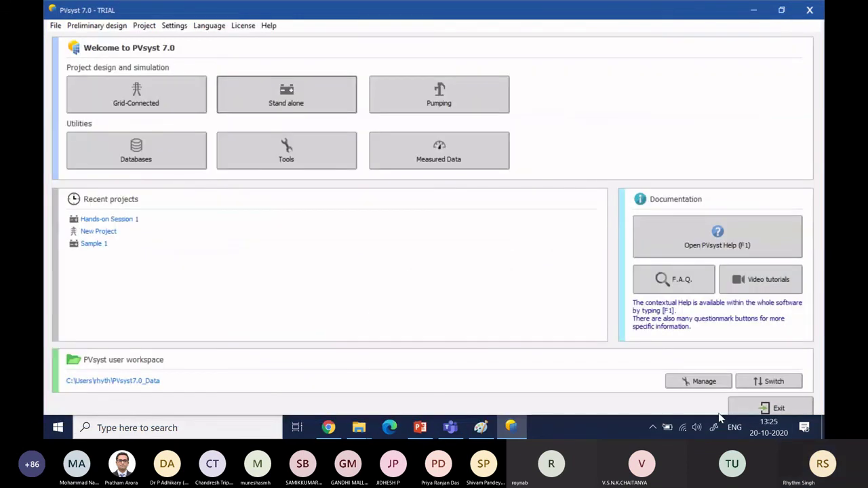
pyautogui.click(450, 428)
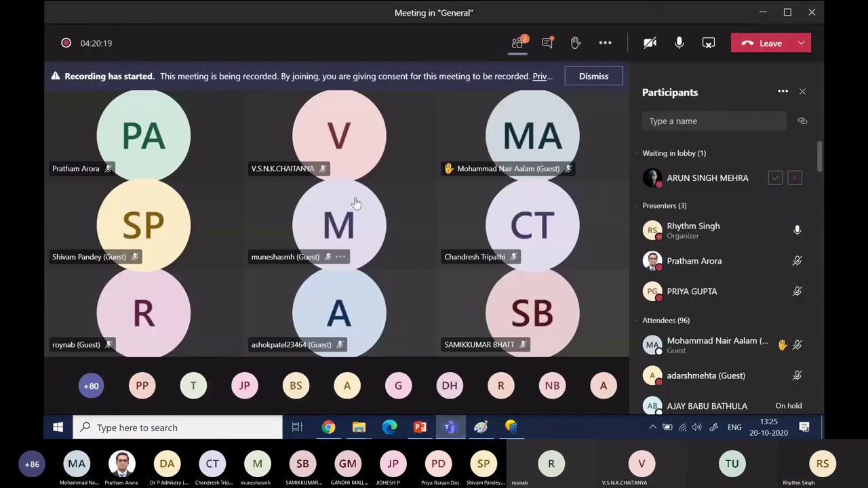
pyautogui.moveTo(358, 204)
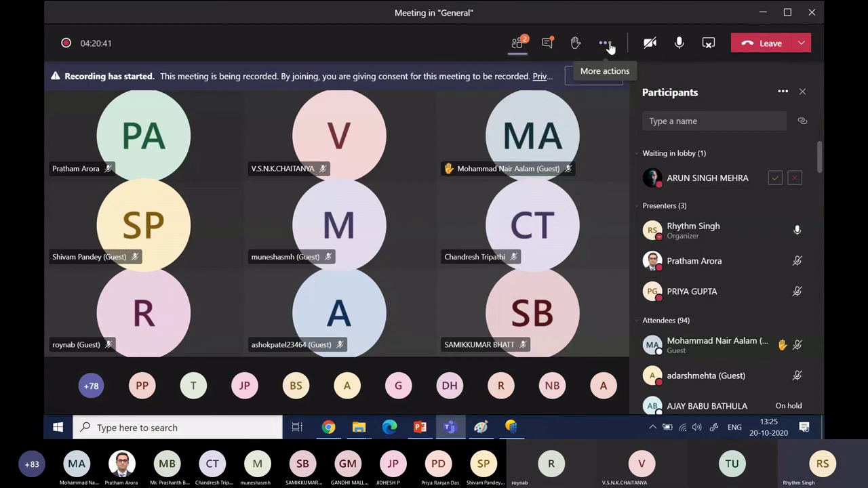
pyautogui.click(709, 43)
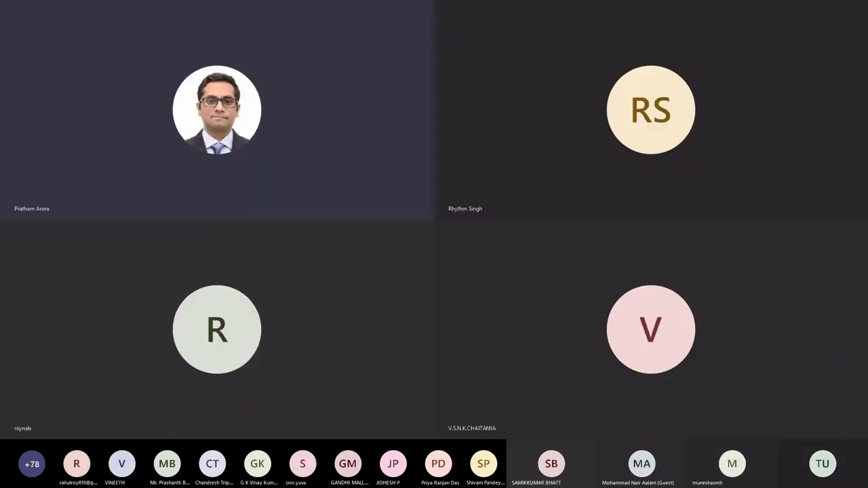